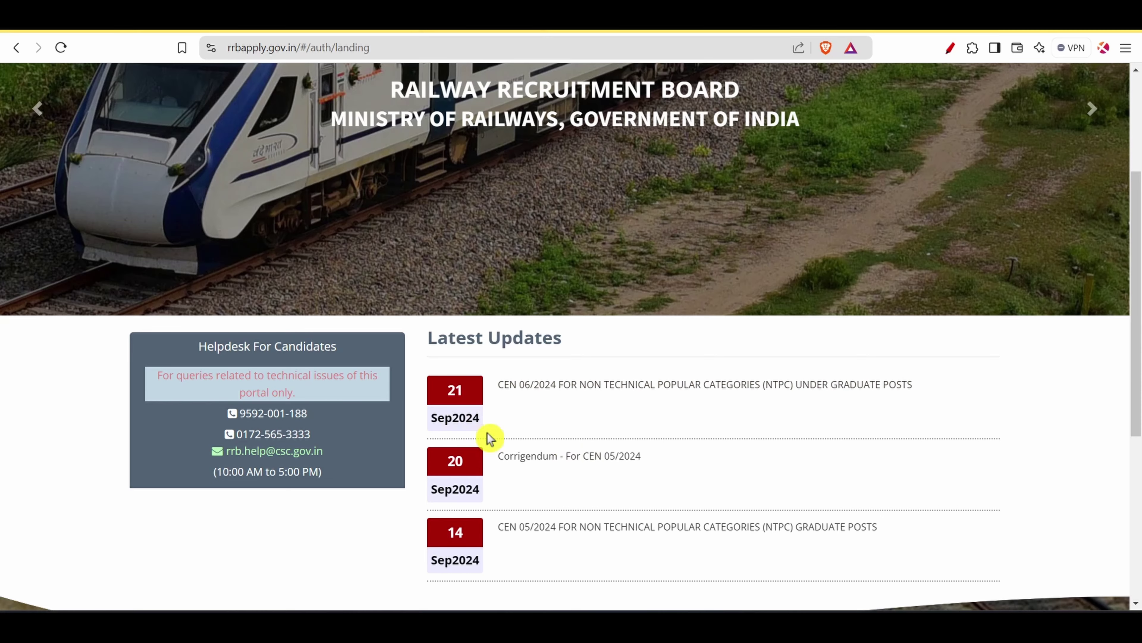
# - Skim the opening pages and contents table of the CEN 06/2024 Under Graduate notice, and return to the portal's landing page
pyautogui.scroll(4, 681, 431)
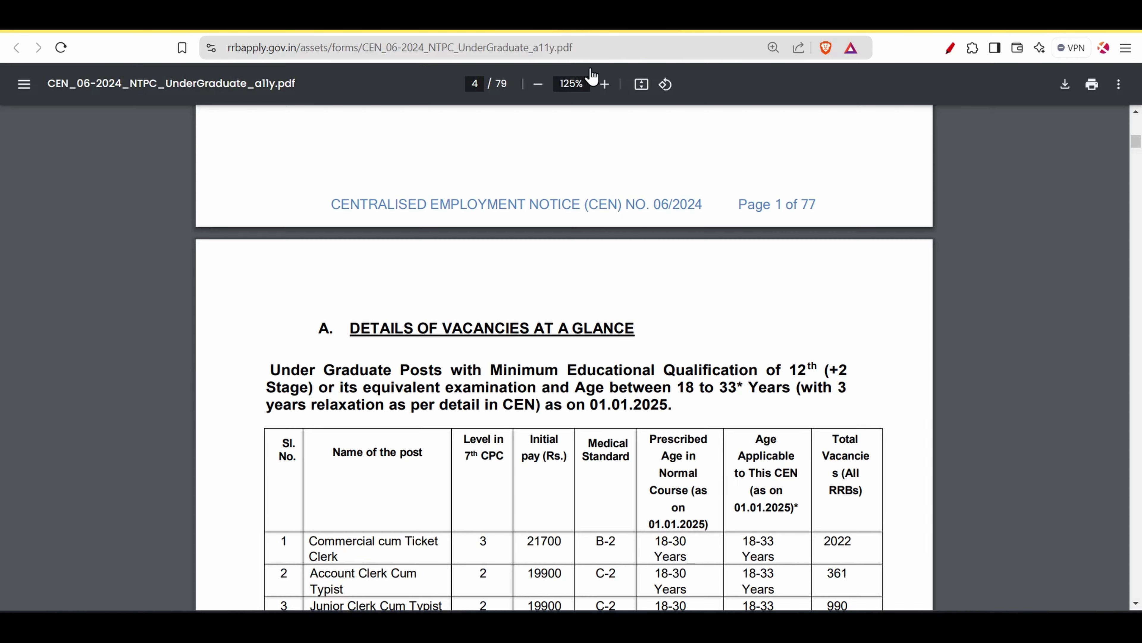
pyautogui.scroll(20, 622, 349)
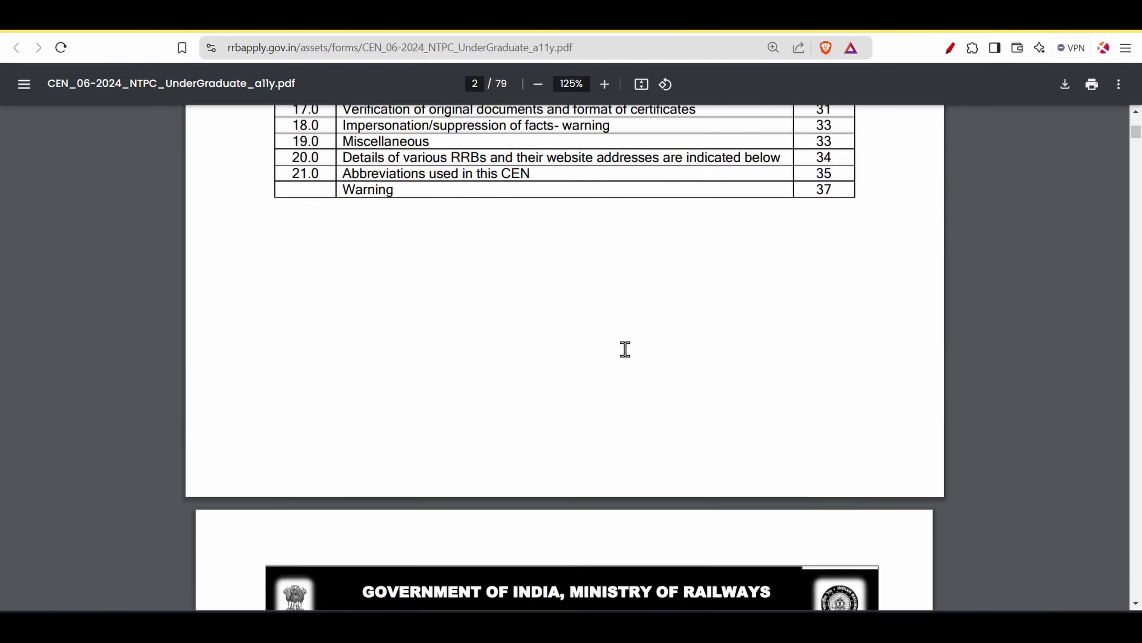
pyautogui.scroll(6, 626, 349)
pyautogui.scroll(-20, 582, 250)
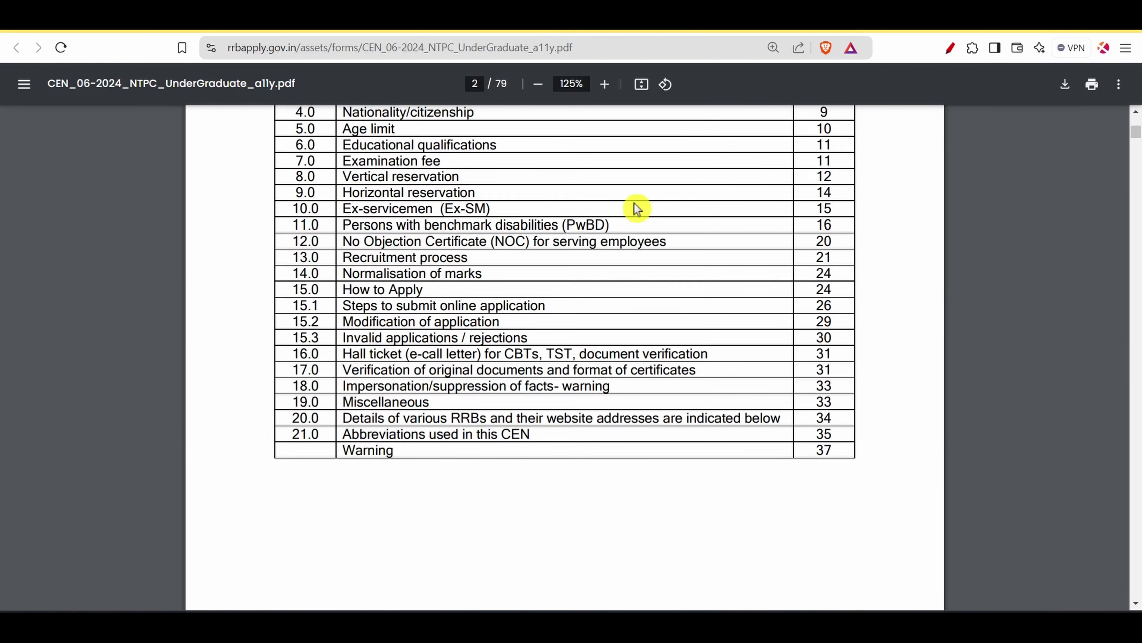
pyautogui.click(469, 30)
pyautogui.scroll(-5, 571, 382)
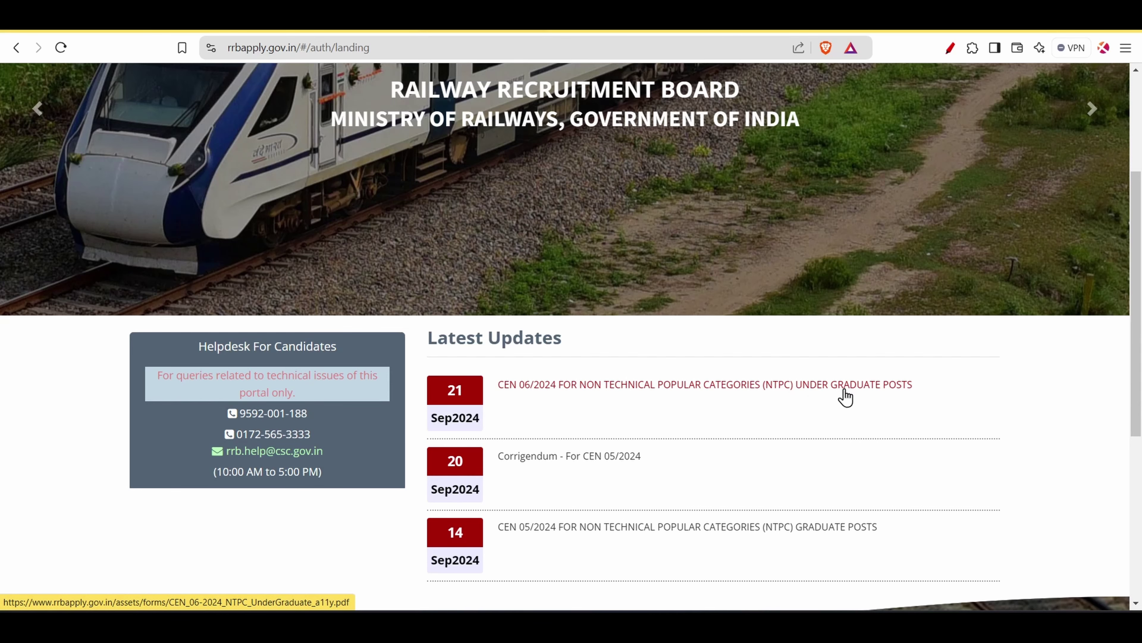
# - Open the CEN 06/2024 NTPC Under Graduate notice and examine its Important Dates table, highlighting the online registration opening and closing dates
pyautogui.click(777, 386)
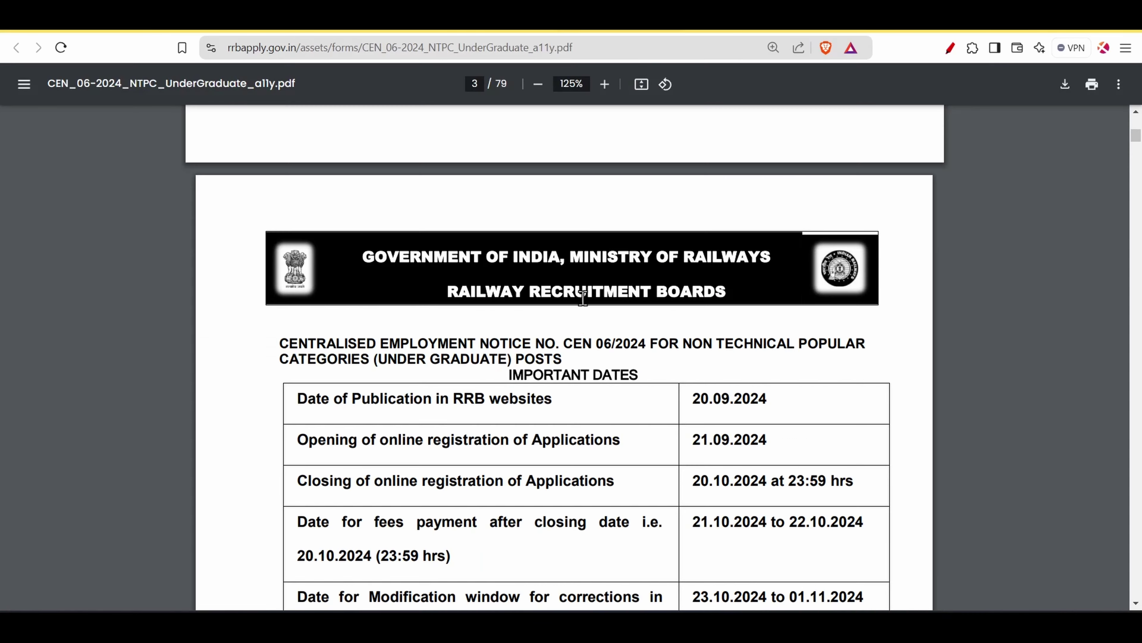
pyautogui.scroll(-4, 591, 324)
pyautogui.scroll(20, 591, 326)
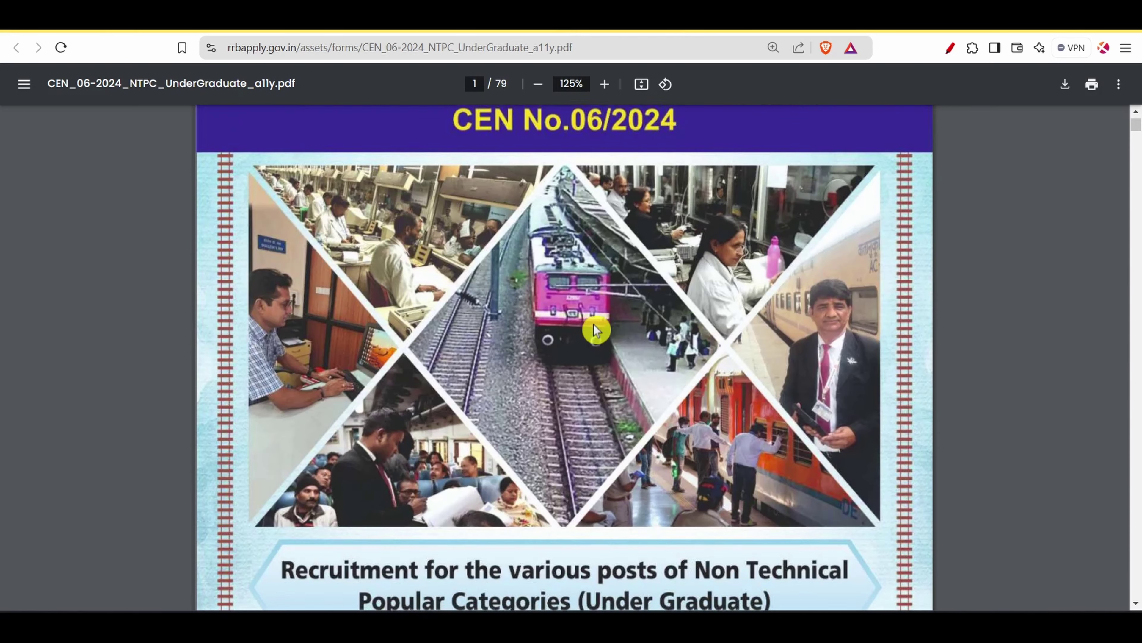
pyautogui.scroll(-20, 597, 324)
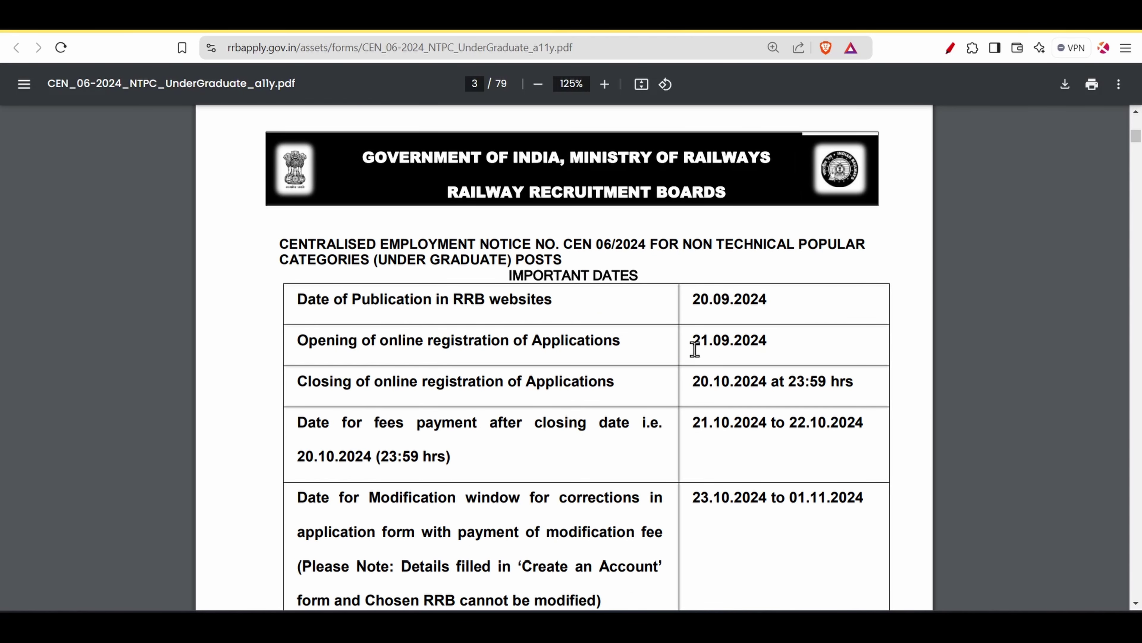
pyautogui.moveTo(695, 343); pyautogui.dragTo(770, 351)
pyautogui.moveTo(692, 383); pyautogui.dragTo(715, 400)
pyautogui.scroll(-10, 695, 379)
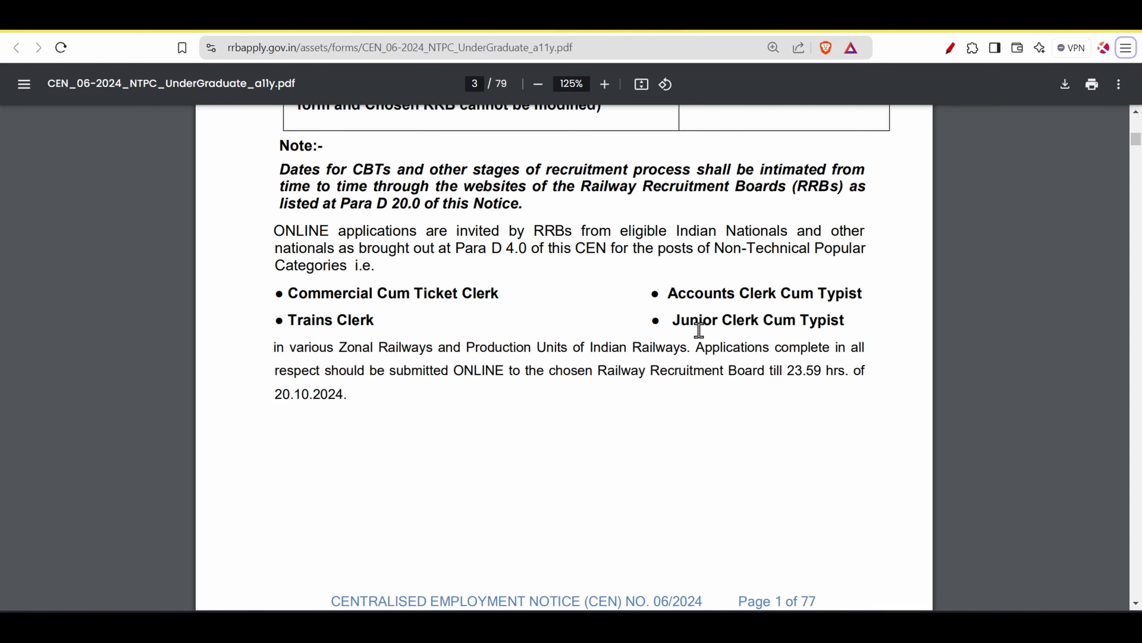
# - Examine the minimum qualification, age range and age reference date in the Details of Vacancies at a Glance section
pyautogui.scroll(-8, 621, 365)
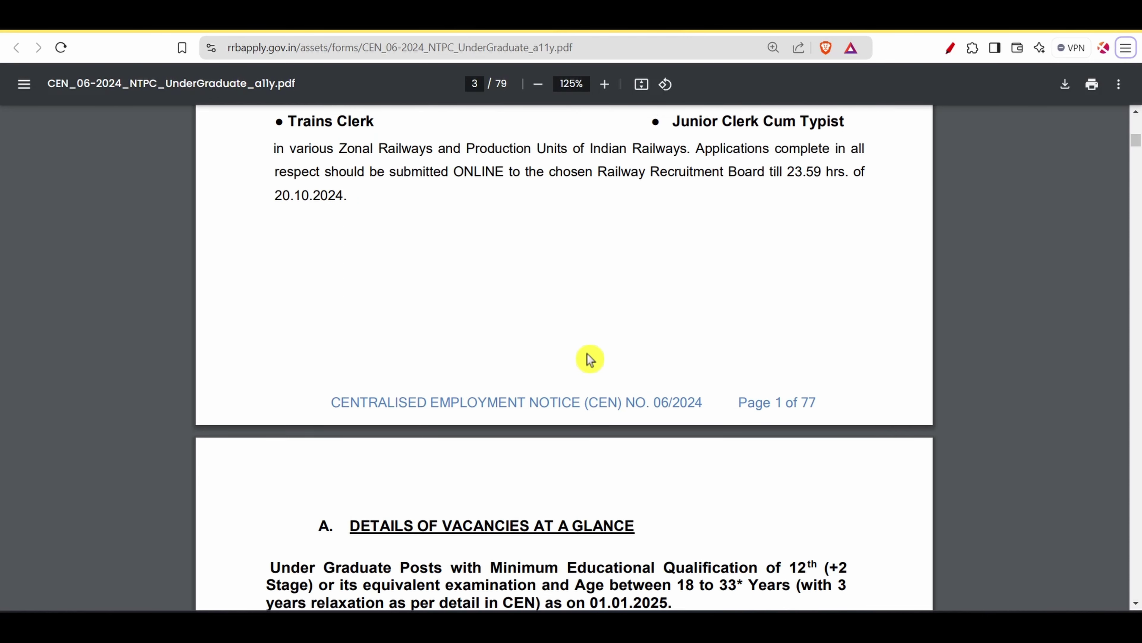
pyautogui.scroll(-4, 721, 313)
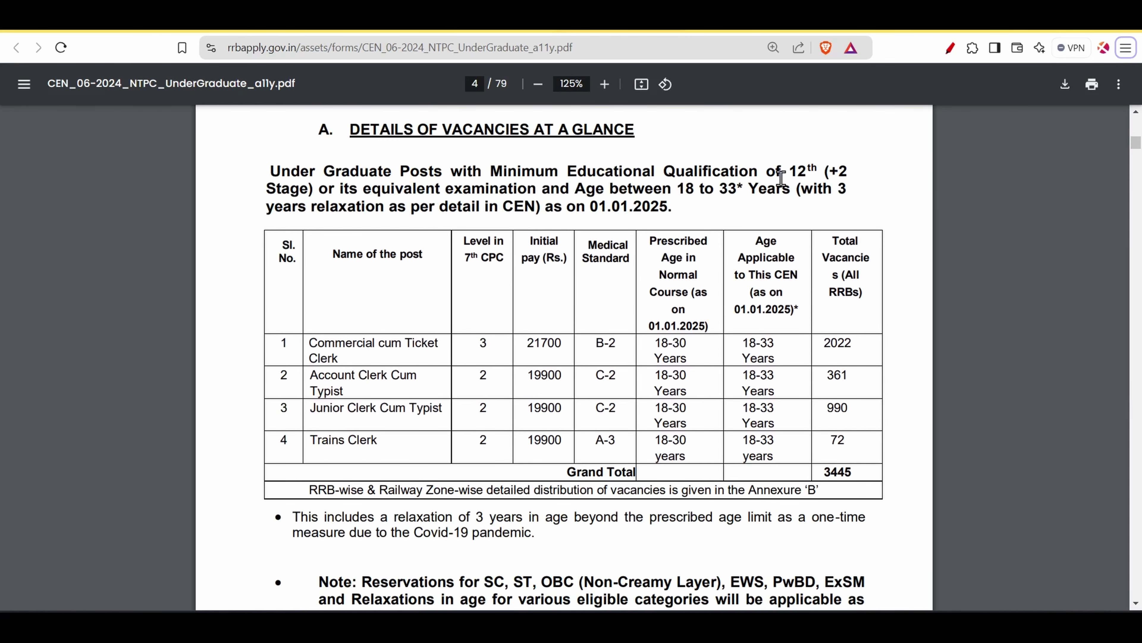
pyautogui.moveTo(788, 168); pyautogui.dragTo(828, 169)
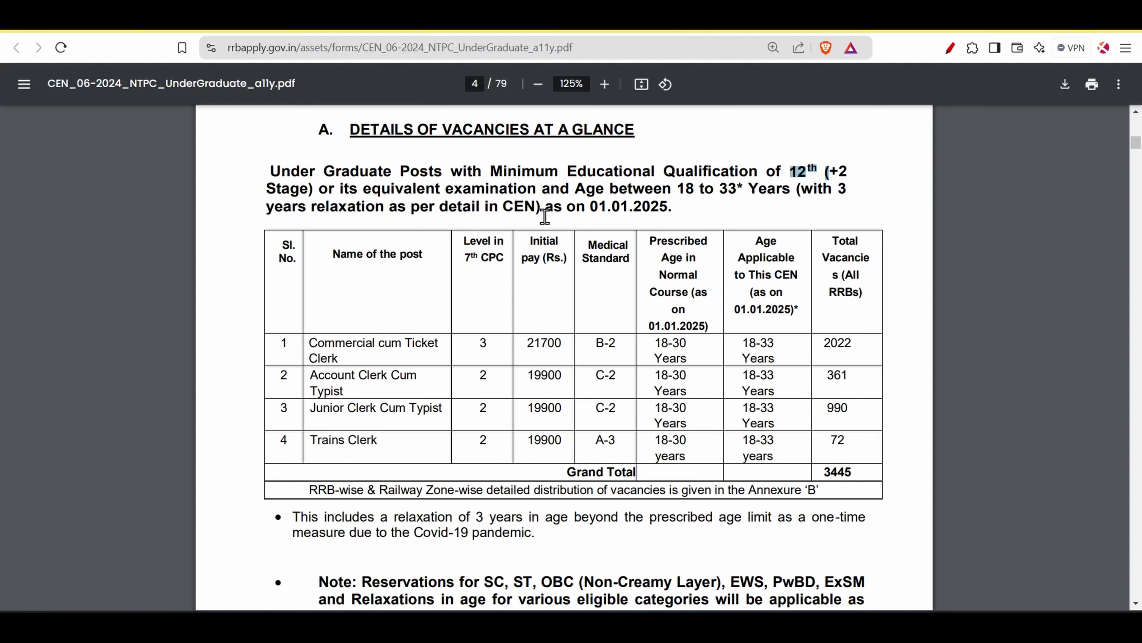
pyautogui.click(562, 208)
pyautogui.moveTo(680, 188); pyautogui.dragTo(732, 198)
pyautogui.click(720, 217)
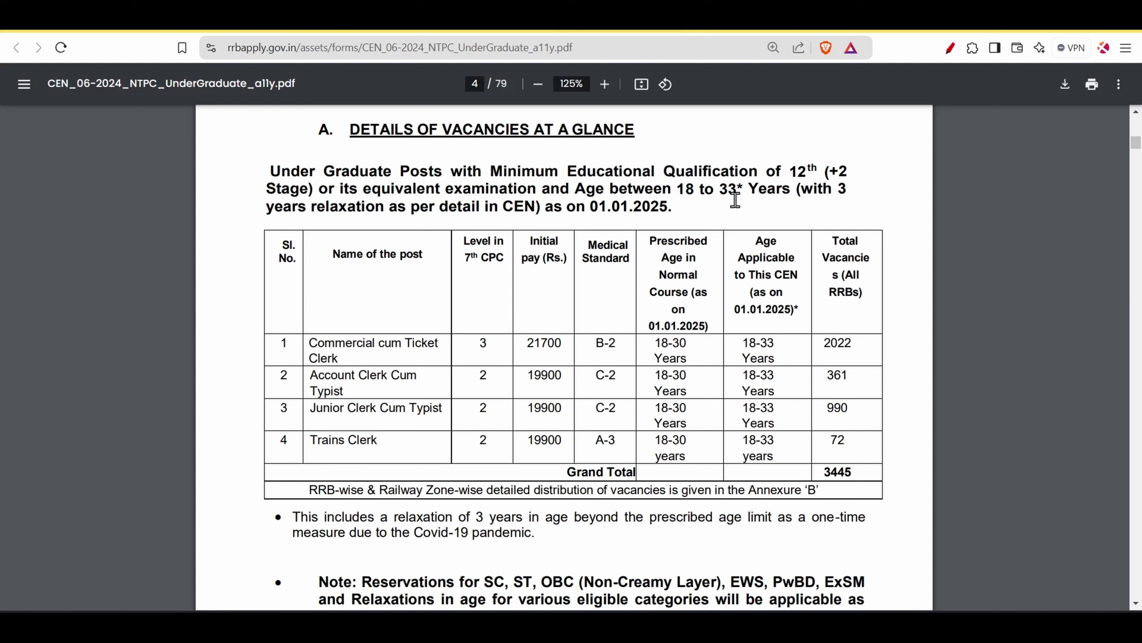
pyautogui.moveTo(584, 207); pyautogui.dragTo(677, 208)
pyautogui.click(714, 213)
# - Examine the posts, applicable ages and grand total of vacancies in the undergraduate vacancies table
pyautogui.click(677, 413)
pyautogui.click(812, 387)
pyautogui.moveTo(323, 390); pyautogui.dragTo(436, 412)
pyautogui.click(423, 421)
pyautogui.press('alt')
pyautogui.moveTo(824, 472); pyautogui.dragTo(855, 475)
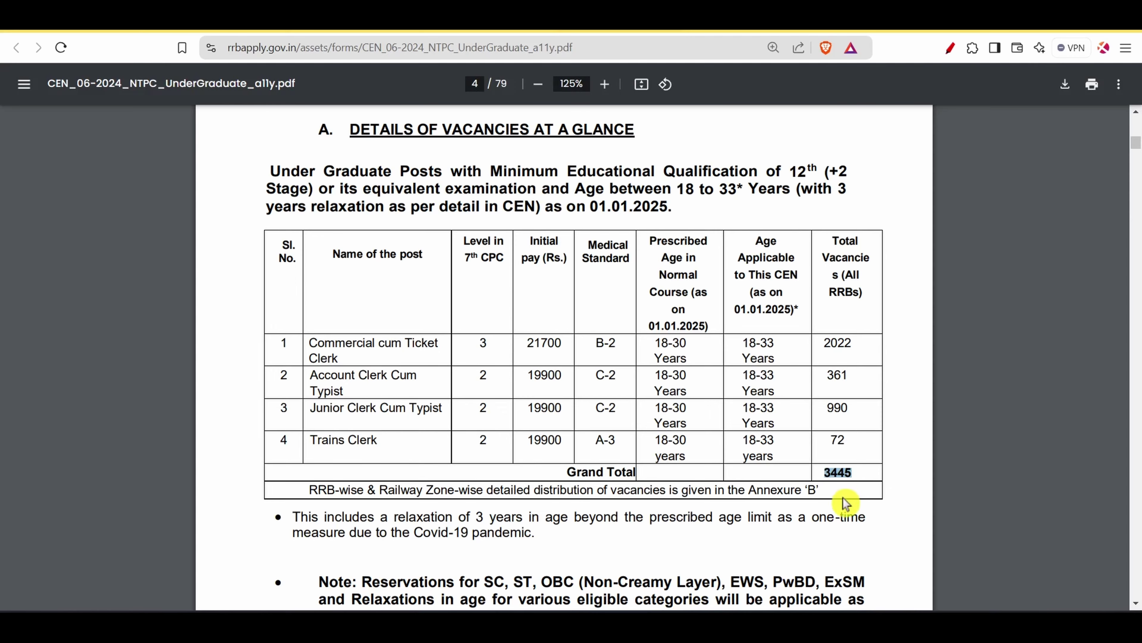
pyautogui.click(575, 499)
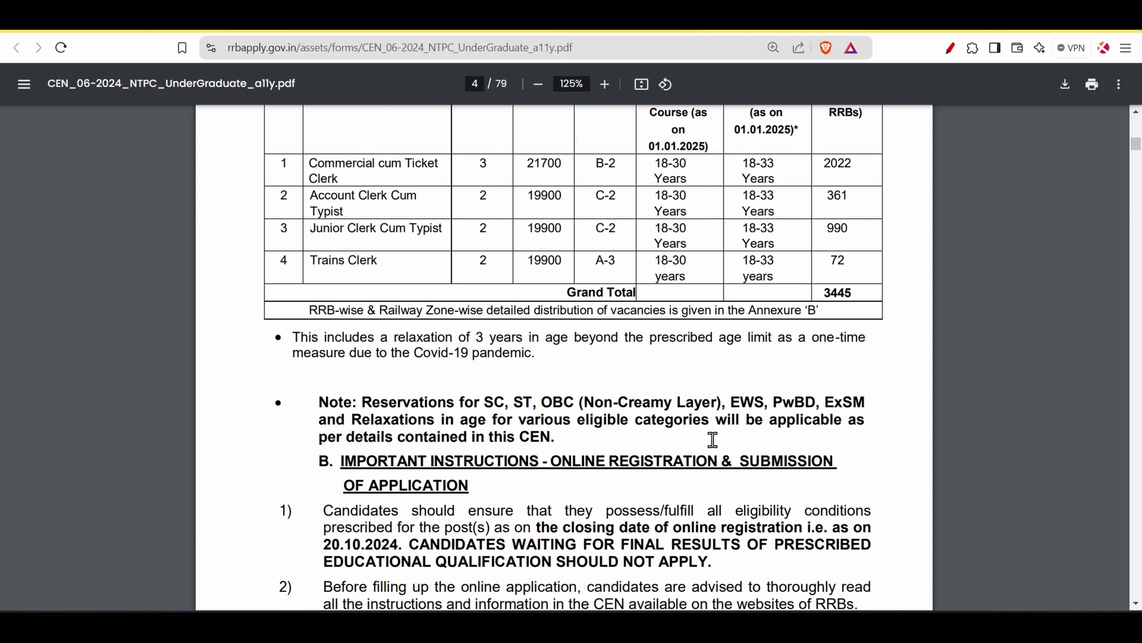
# - Skim the notice's important instructions on online registration and the examination processes
pyautogui.scroll(-10, 711, 439)
pyautogui.scroll(-20, 680, 334)
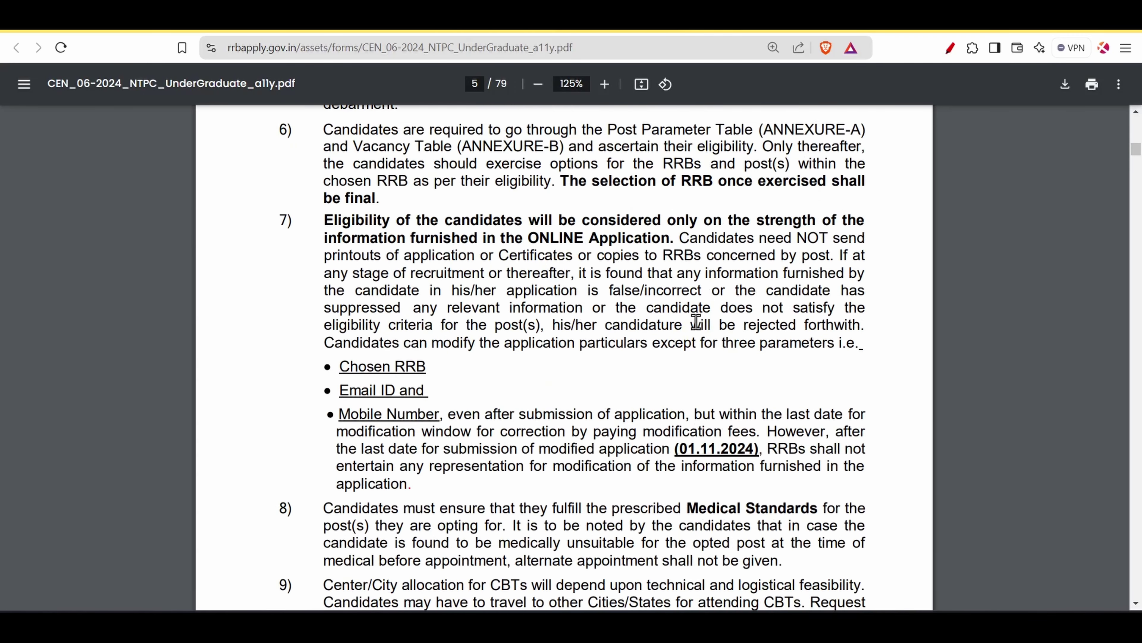
pyautogui.scroll(-15, 708, 309)
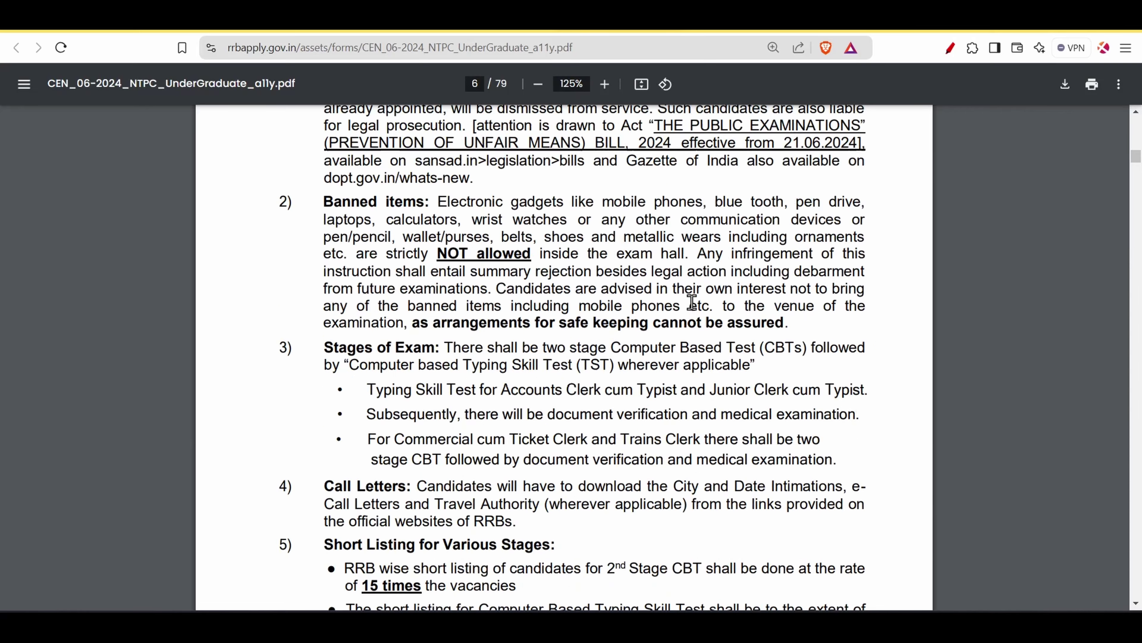
pyautogui.scroll(-15, 671, 292)
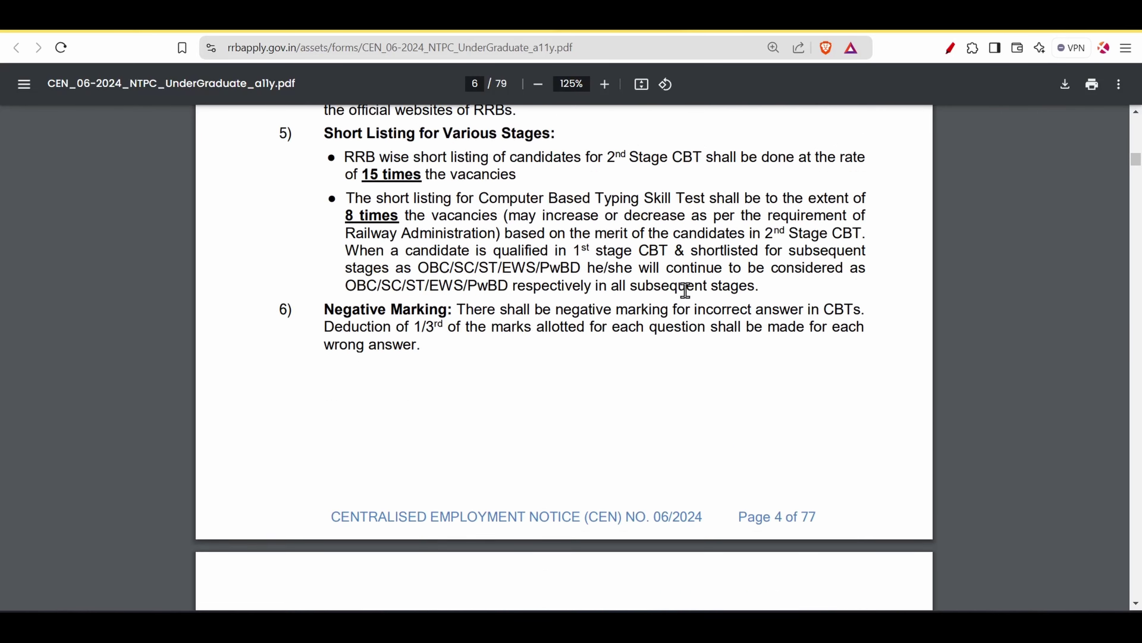
pyautogui.scroll(20, 682, 316)
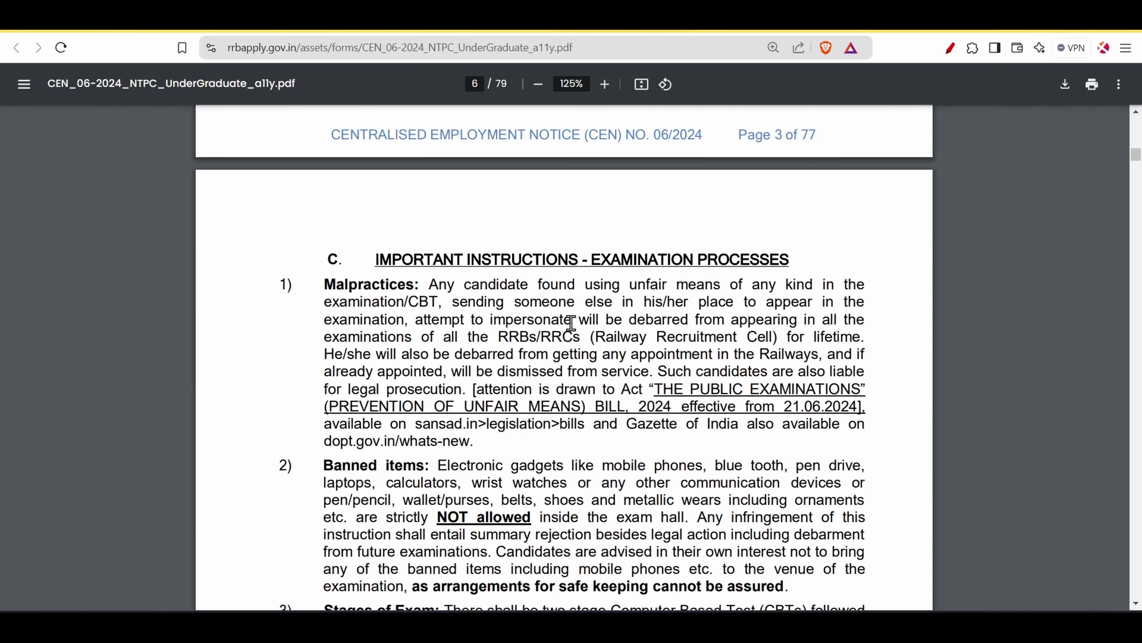
# - Return to the Railway Recruitment Board landing page, open the Create An Account form and acknowledge its note for already registered candidates
pyautogui.click(478, 27)
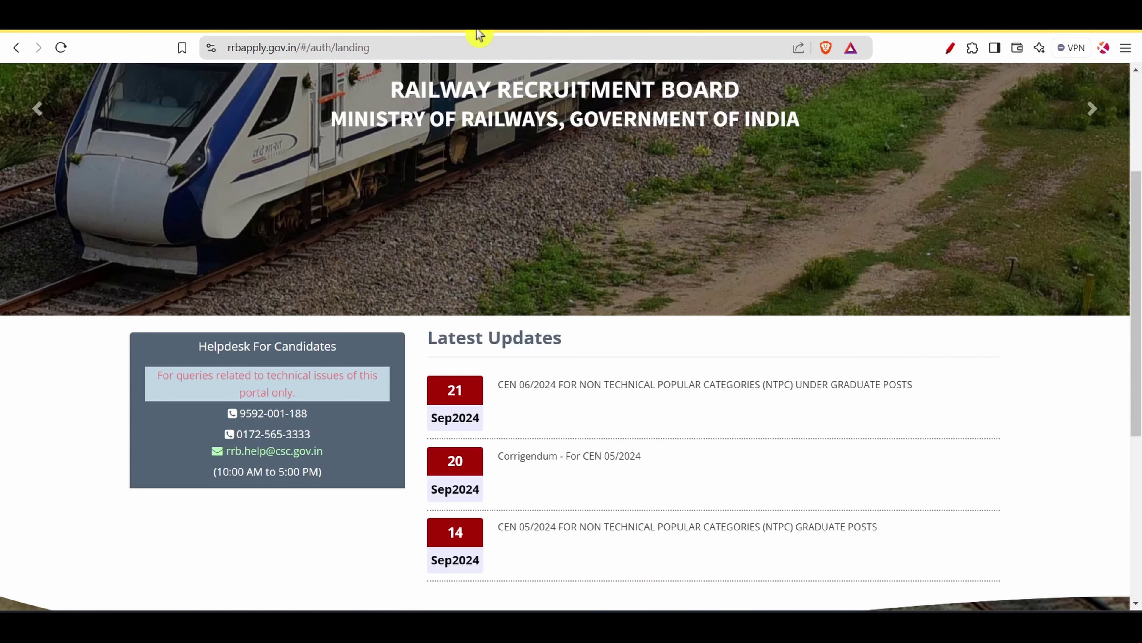
pyautogui.scroll(4, 650, 326)
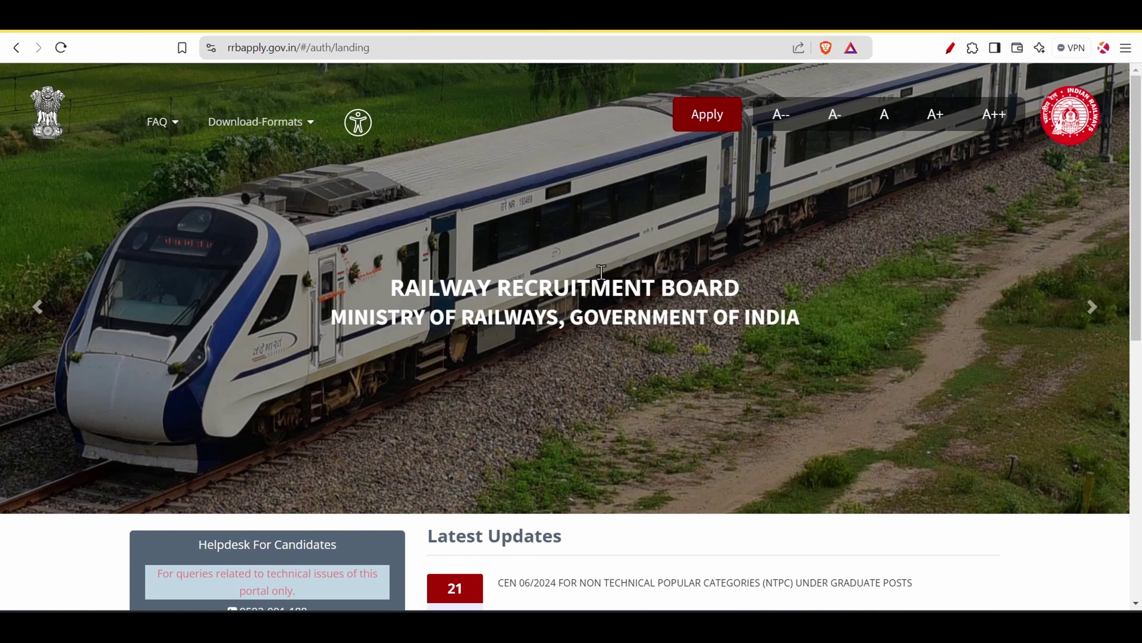
pyautogui.click(716, 121)
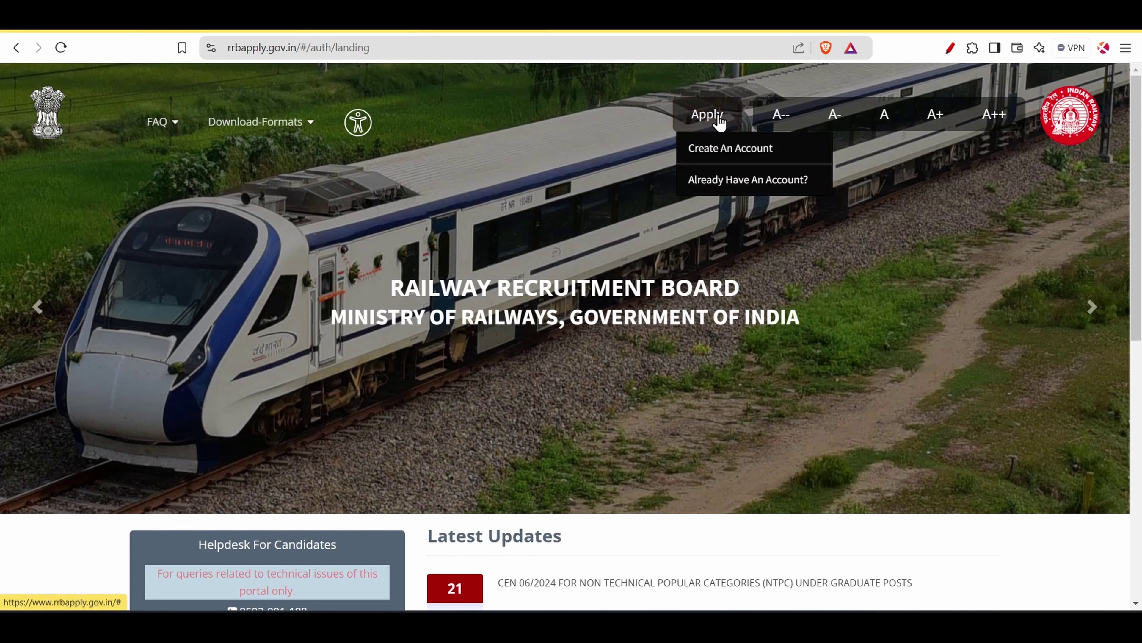
pyautogui.click(728, 150)
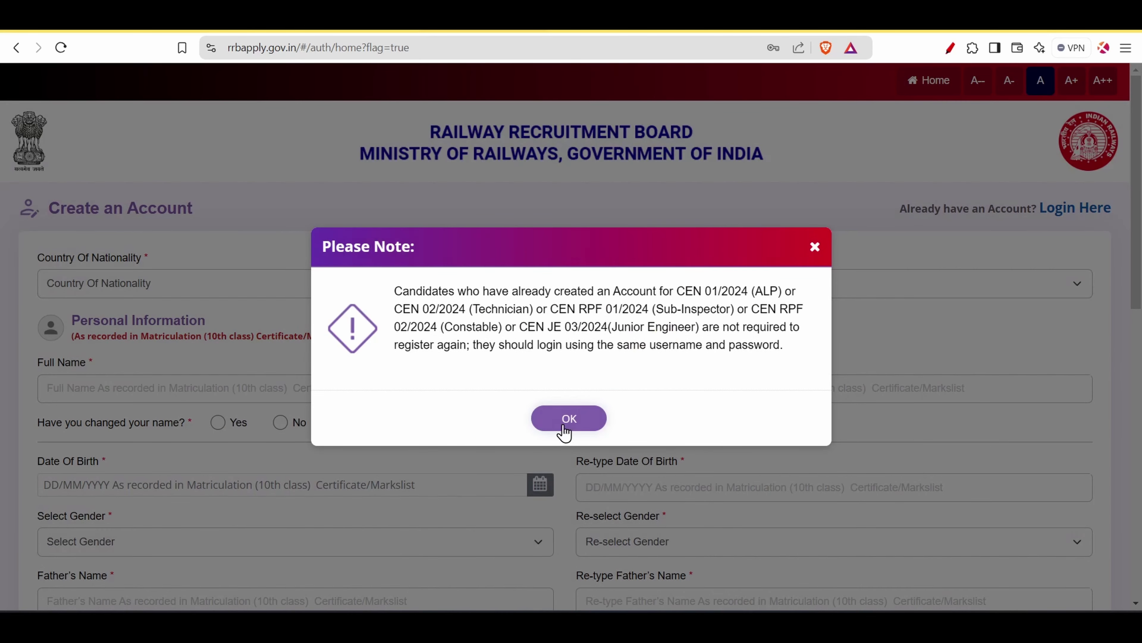
pyautogui.click(567, 421)
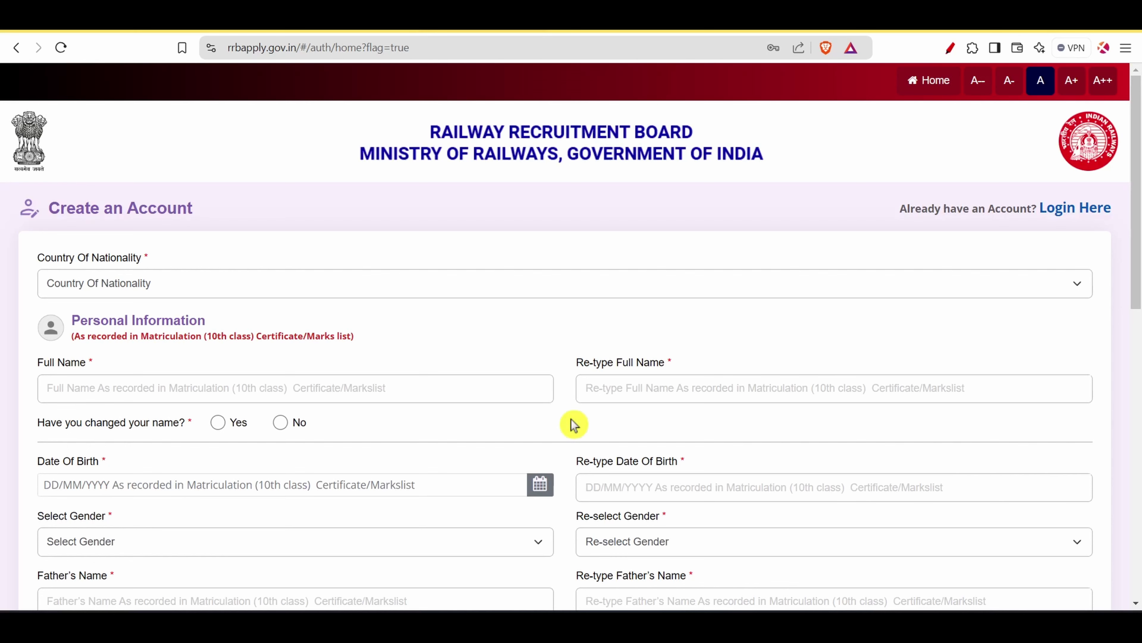
# - Set the country of nationality to India and visit the full name and re-type full name fields, leaving them empty
pyautogui.click(549, 285)
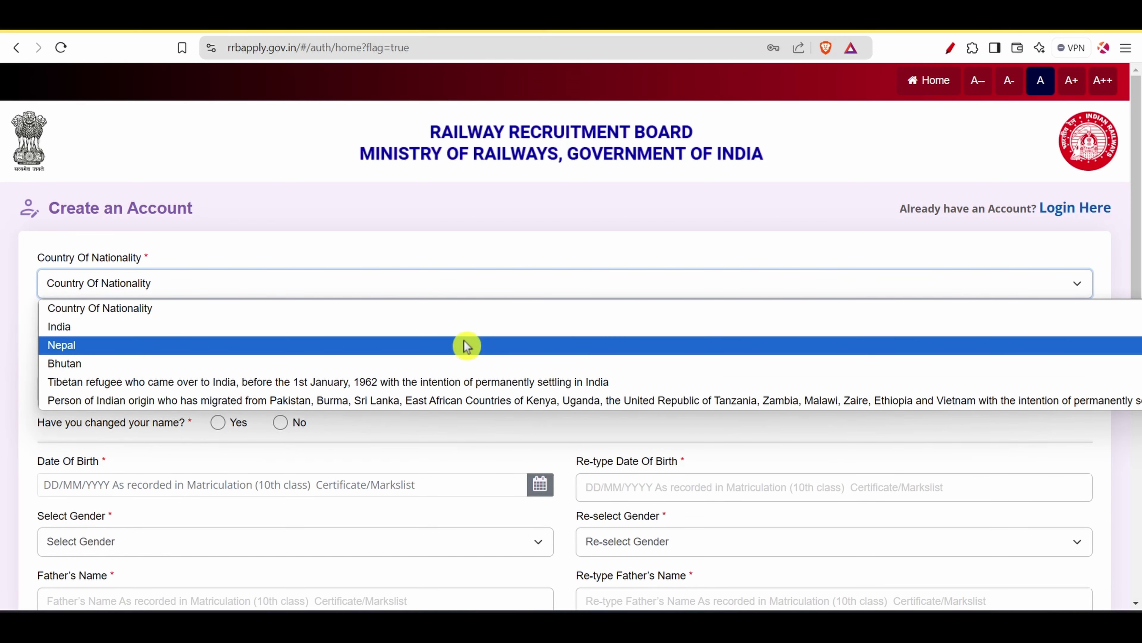
pyautogui.click(464, 328)
pyautogui.click(179, 390)
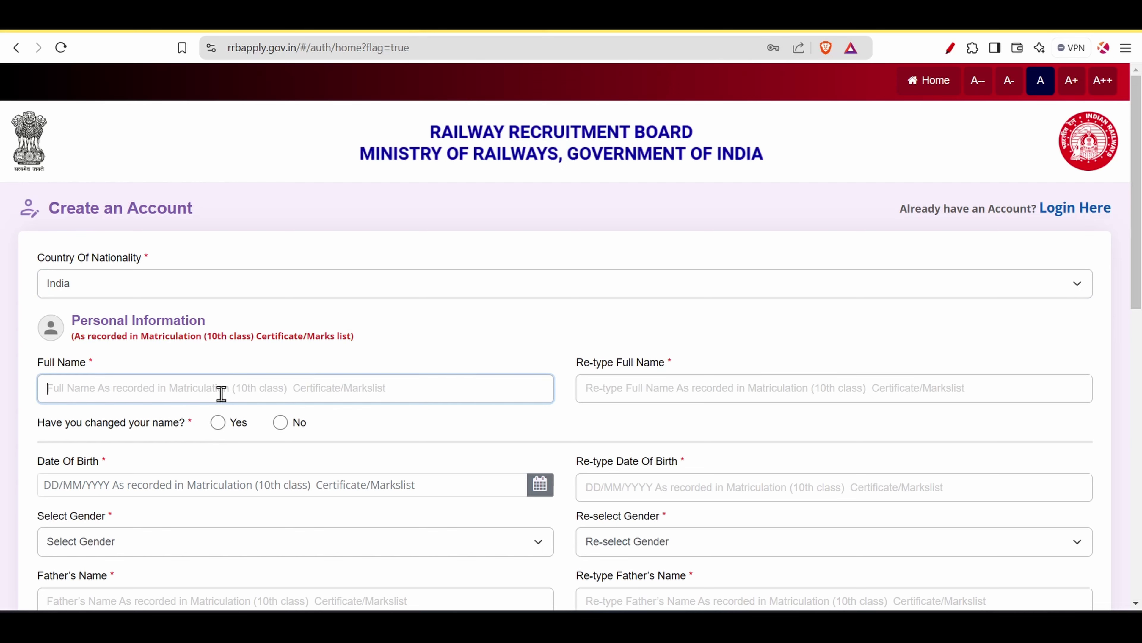
pyautogui.click(624, 389)
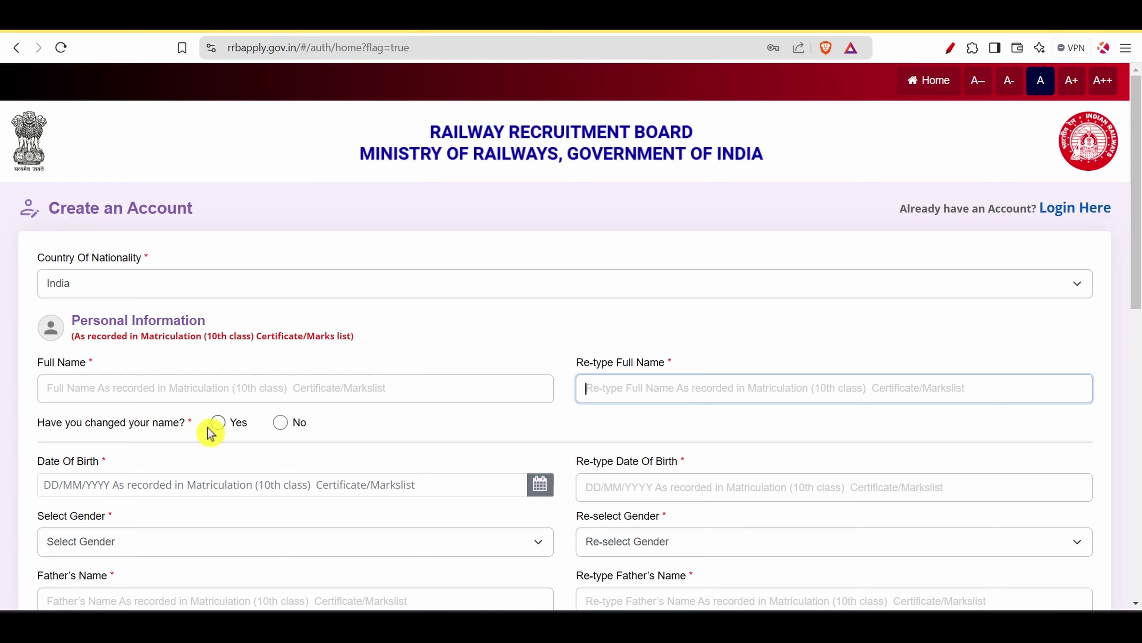
# - Answer Yes to the name-change question, agree to the legal document notice and visit both new name fields
pyautogui.click(217, 423)
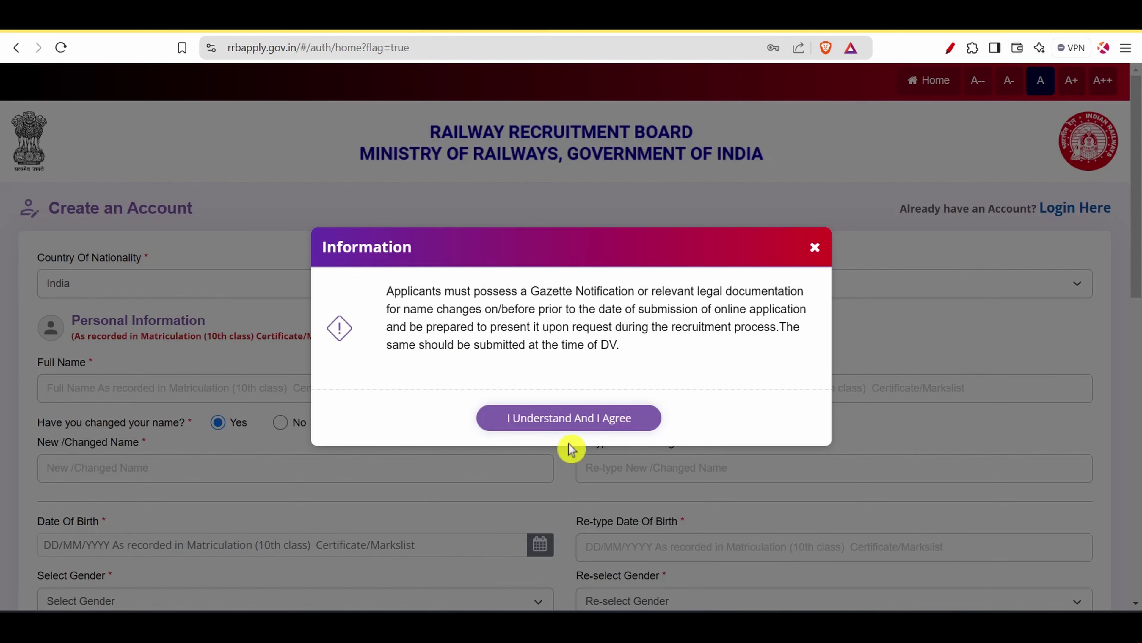
pyautogui.click(574, 430)
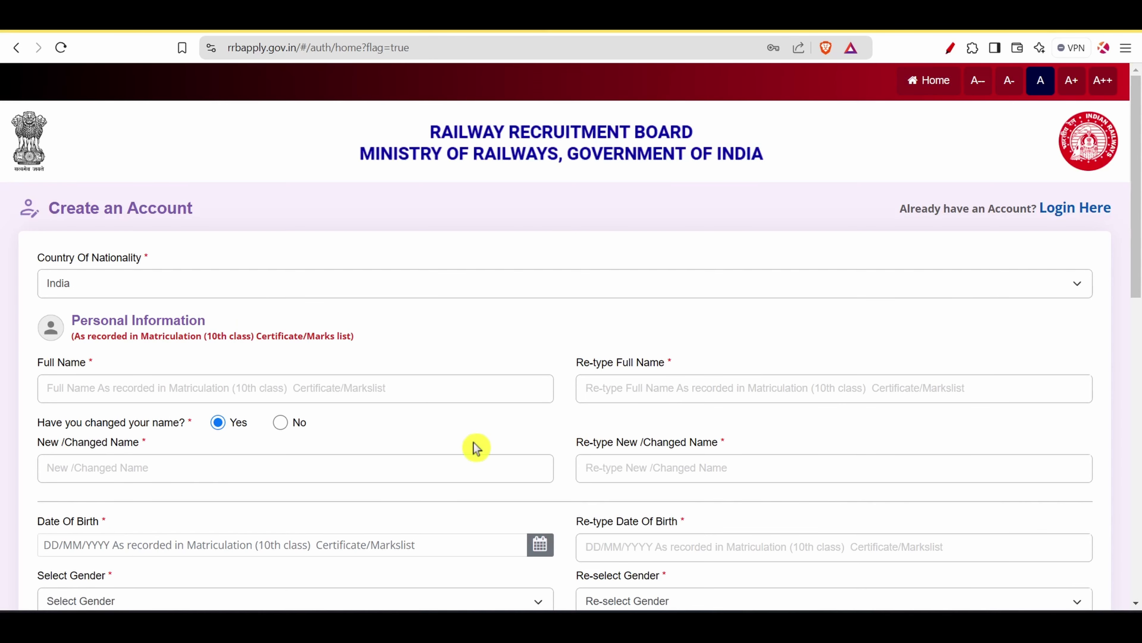
pyautogui.click(356, 471)
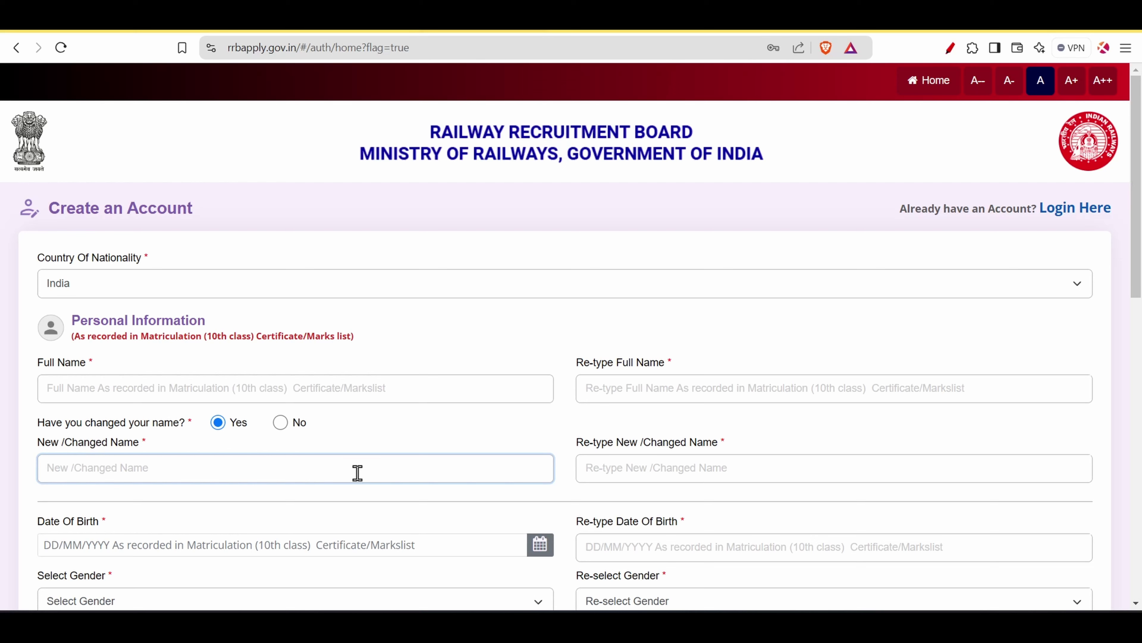
pyautogui.click(655, 475)
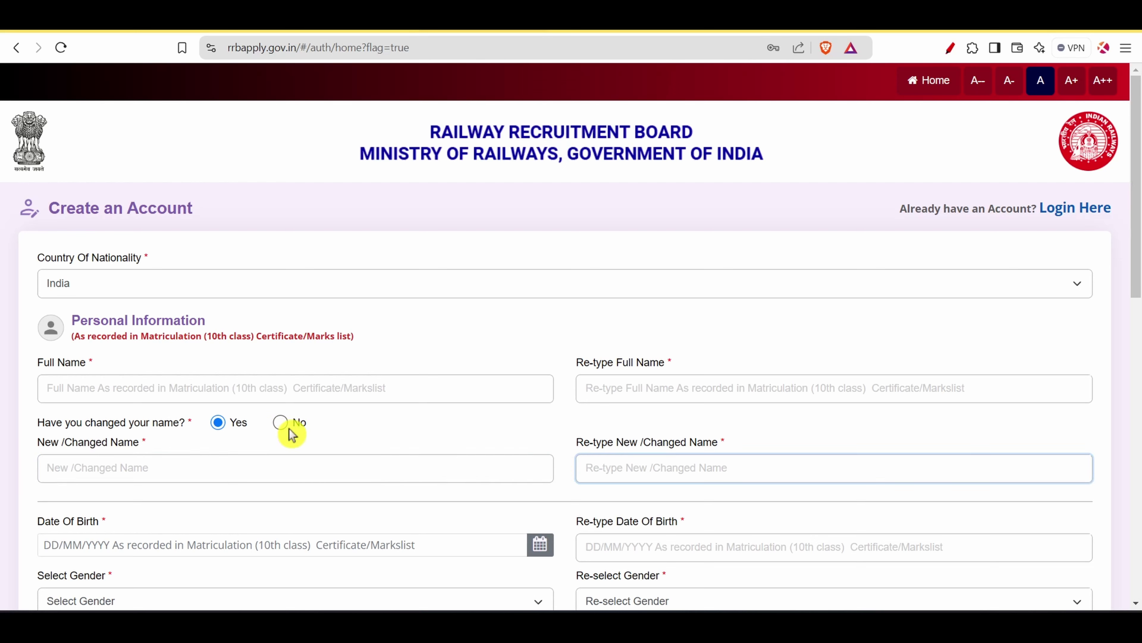
# - Answer No to the name-change question, pick the applicant's date of birth from the calendar and go to its re-type field
pyautogui.click(281, 424)
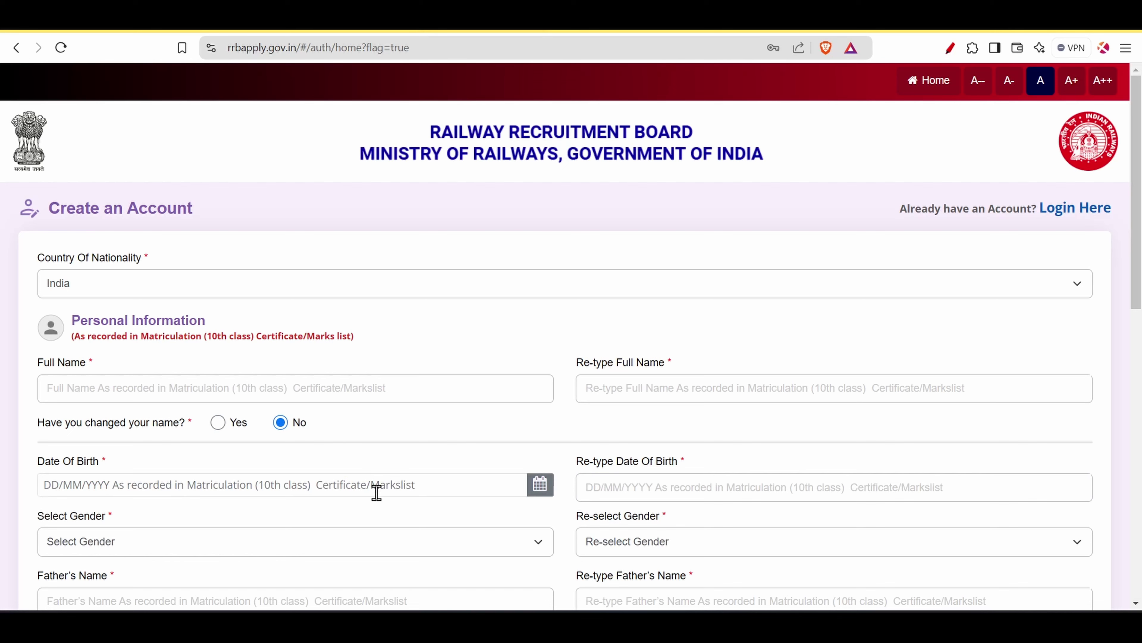
pyautogui.click(510, 488)
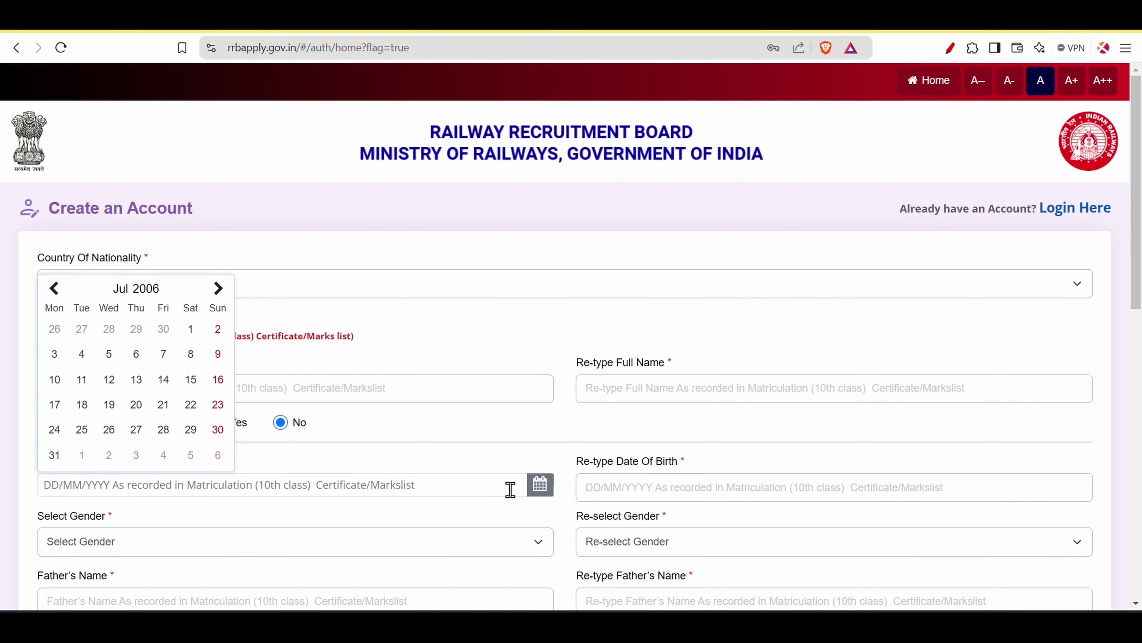
pyautogui.click(143, 288)
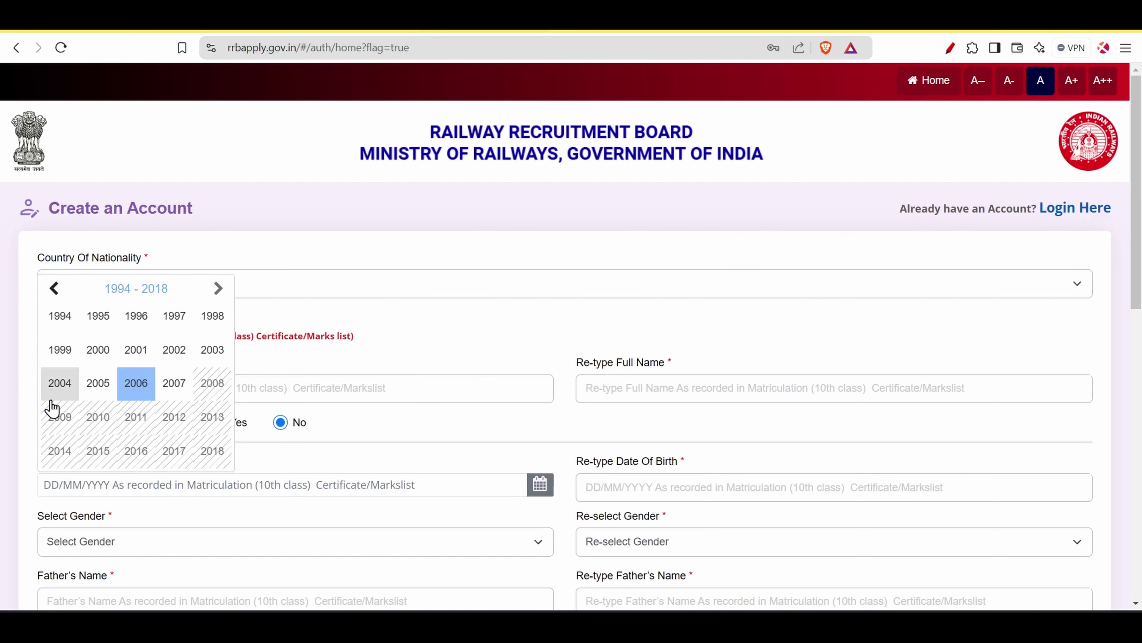
pyautogui.click(61, 385)
pyautogui.click(158, 402)
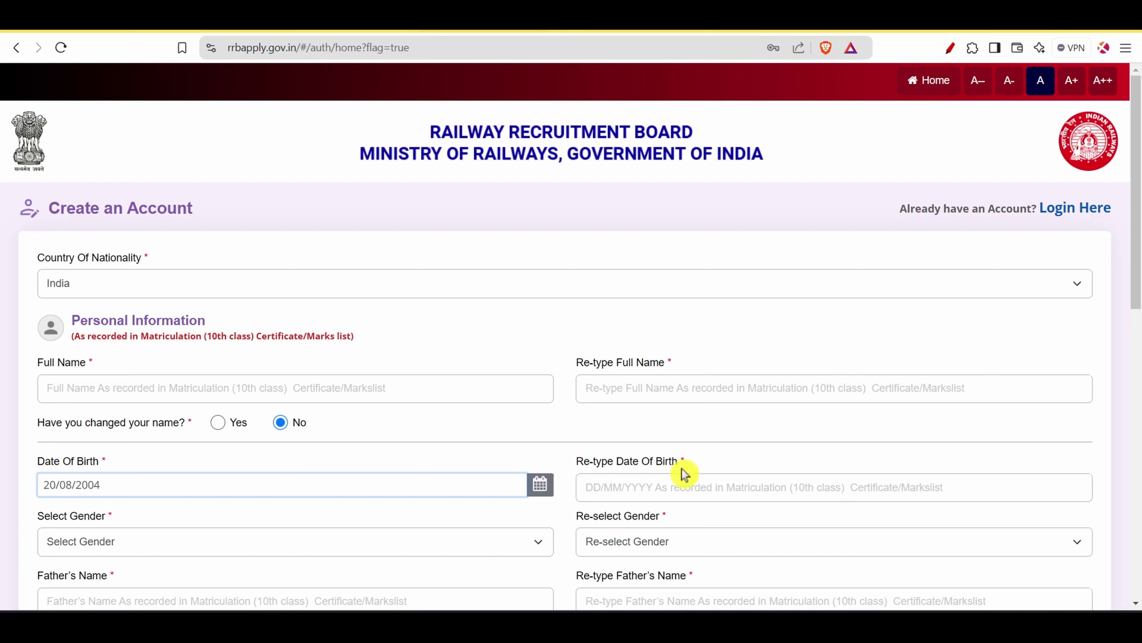
pyautogui.click(732, 492)
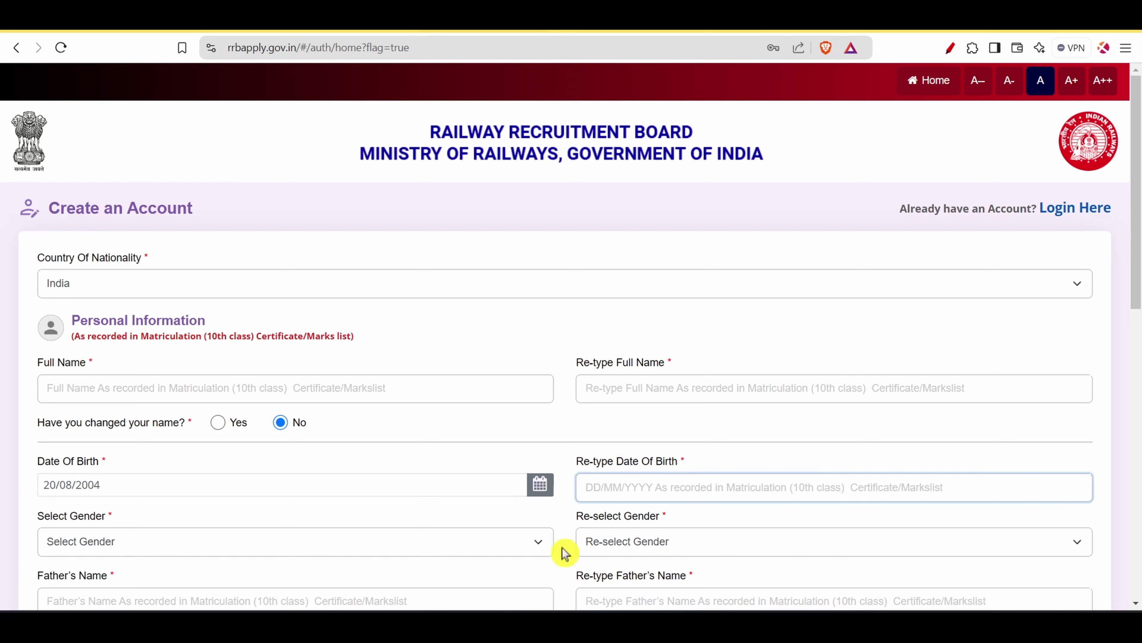
# - Choose Male as the gender and select Male again in the re-select gender field
pyautogui.click(482, 546)
pyautogui.click(373, 482)
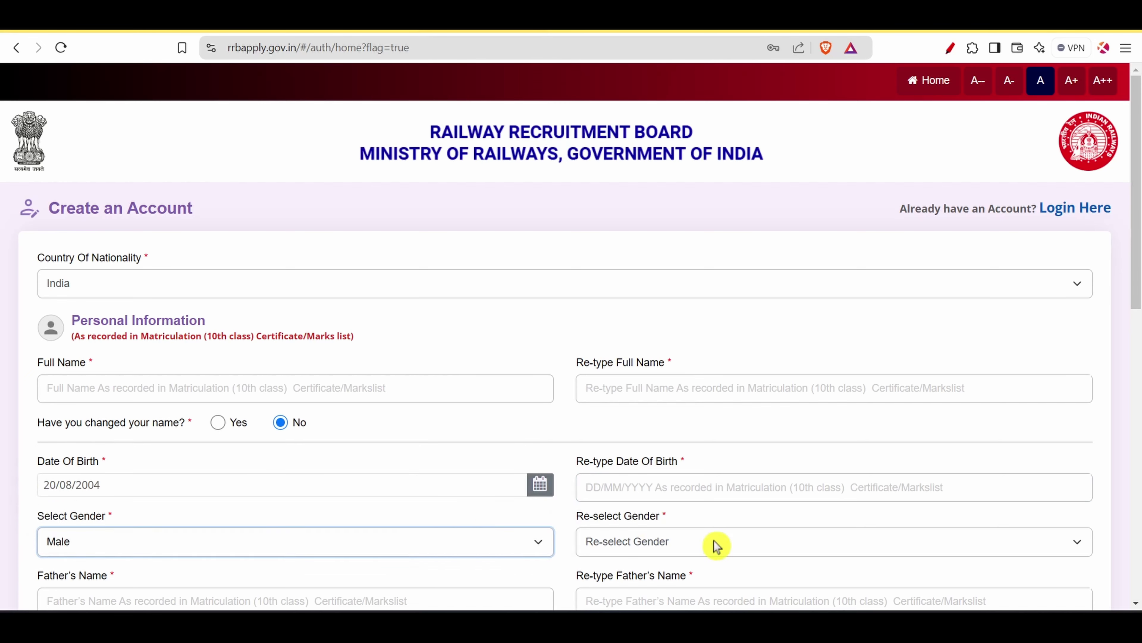
pyautogui.click(713, 542)
pyautogui.click(676, 480)
# - Visit the father's name and mother's name fields with their re-type fields, leaving them empty
pyautogui.scroll(-4, 462, 531)
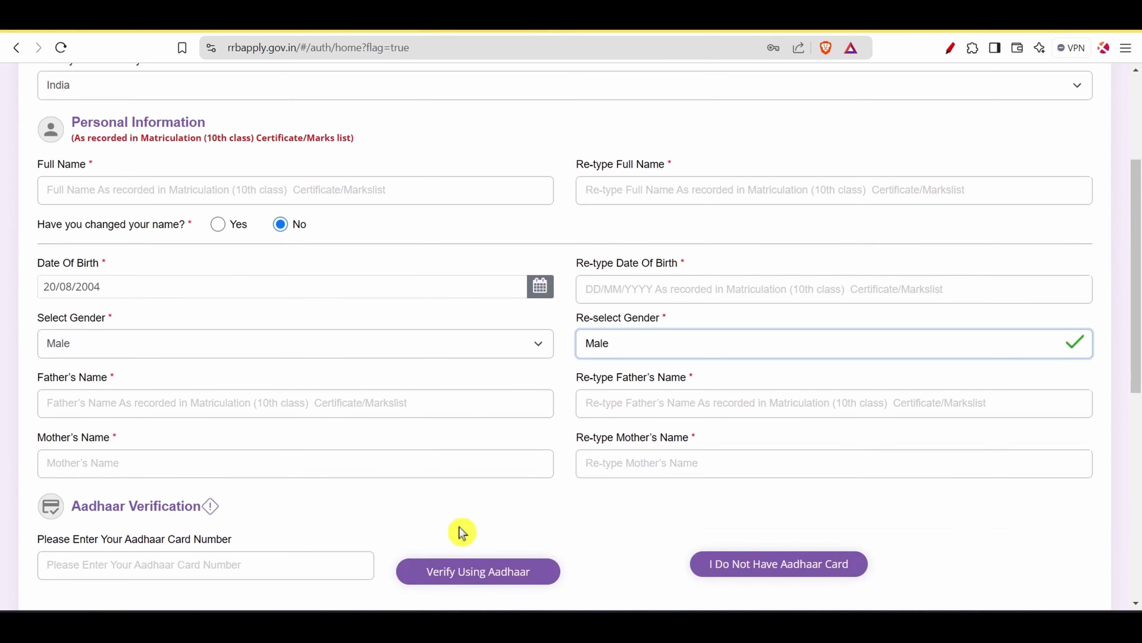
pyautogui.click(327, 407)
pyautogui.click(700, 407)
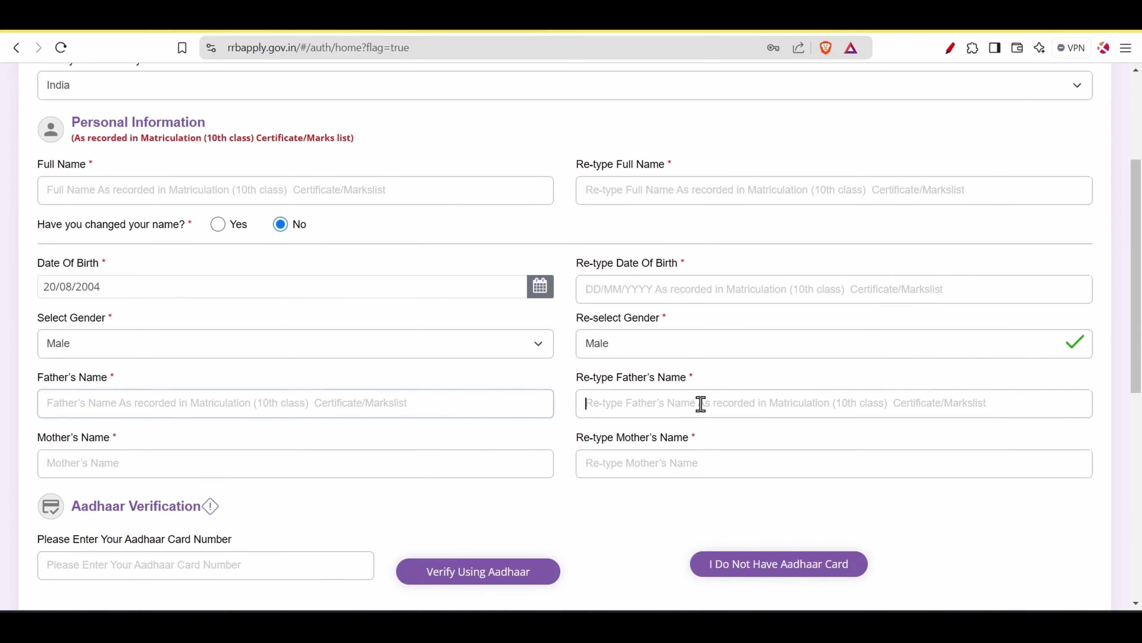
pyautogui.click(481, 471)
pyautogui.click(701, 471)
# - Visit the Aadhaar card number field, declare that no Aadhaar card is available and confirm this in the information notice
pyautogui.scroll(-6, 614, 451)
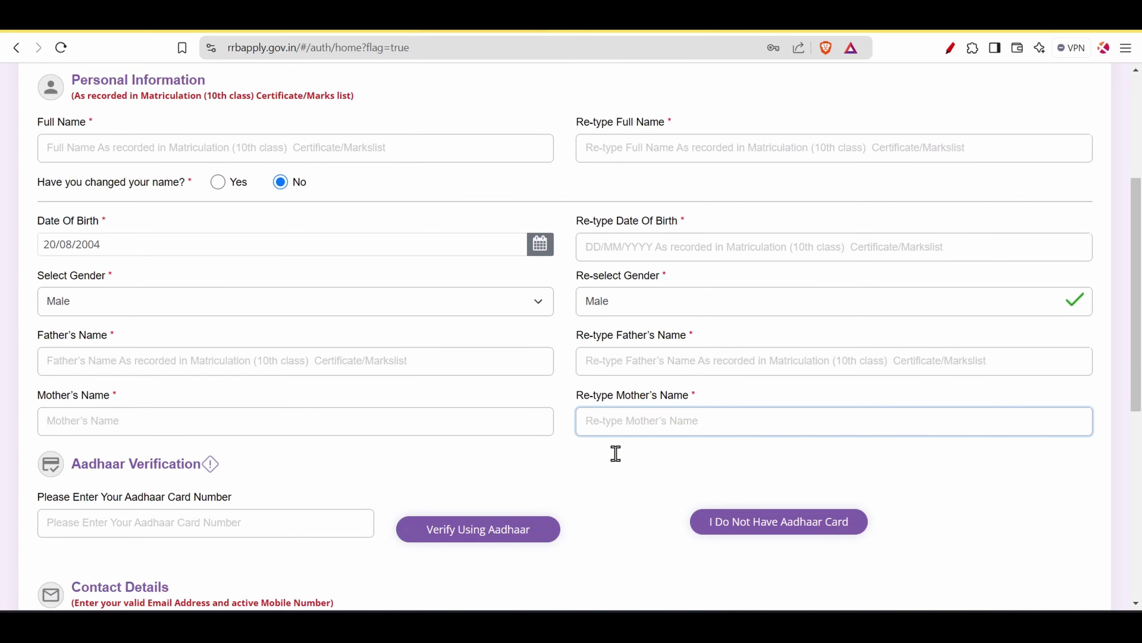
pyautogui.click(108, 265)
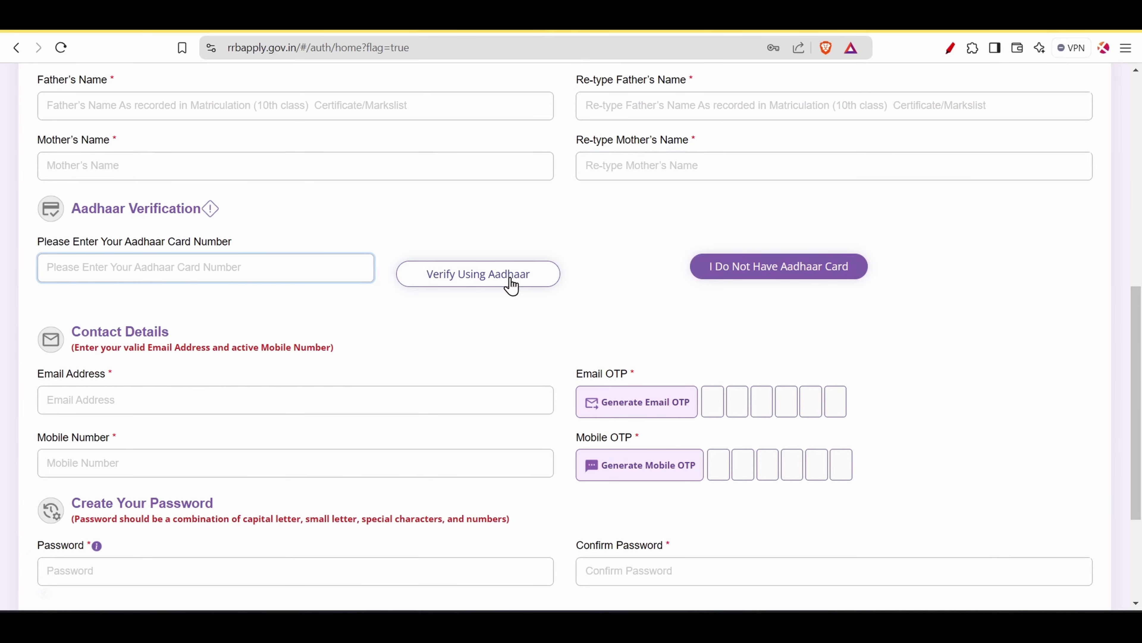
pyautogui.click(742, 271)
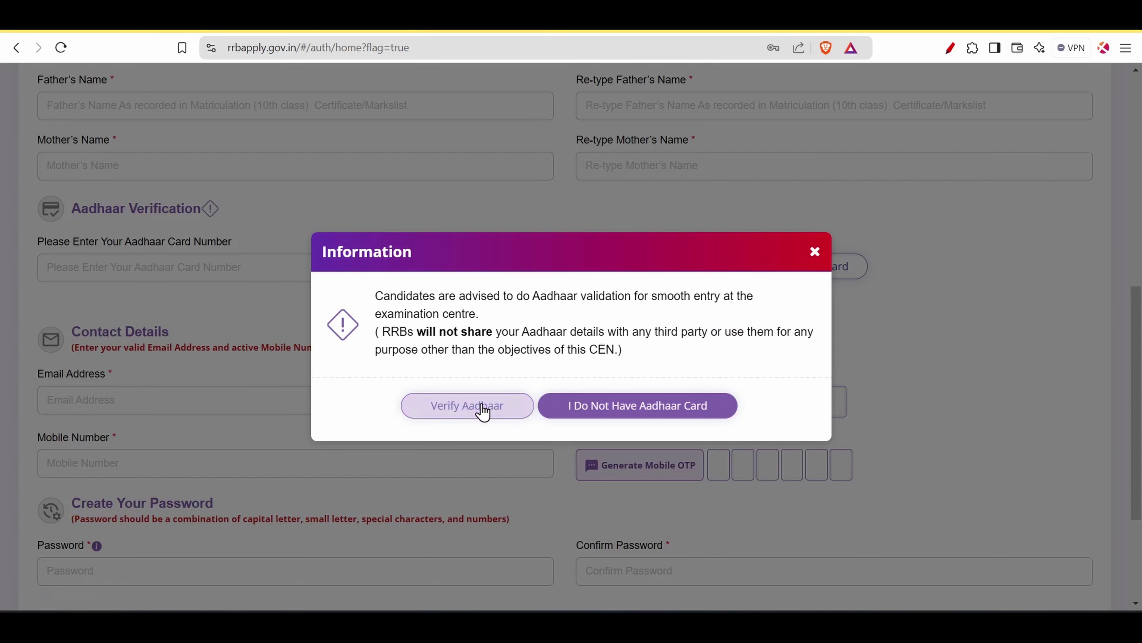
pyautogui.click(610, 405)
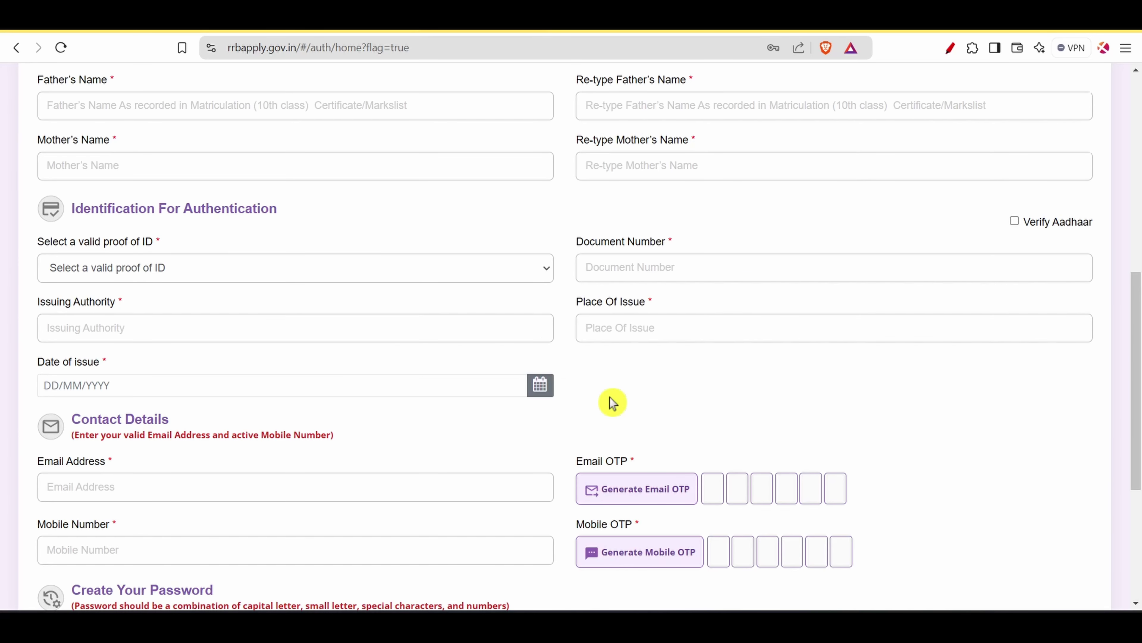
# - Select PAN as the proof of ID and visit the document number, issuing authority and place of issue fields
pyautogui.click(296, 272)
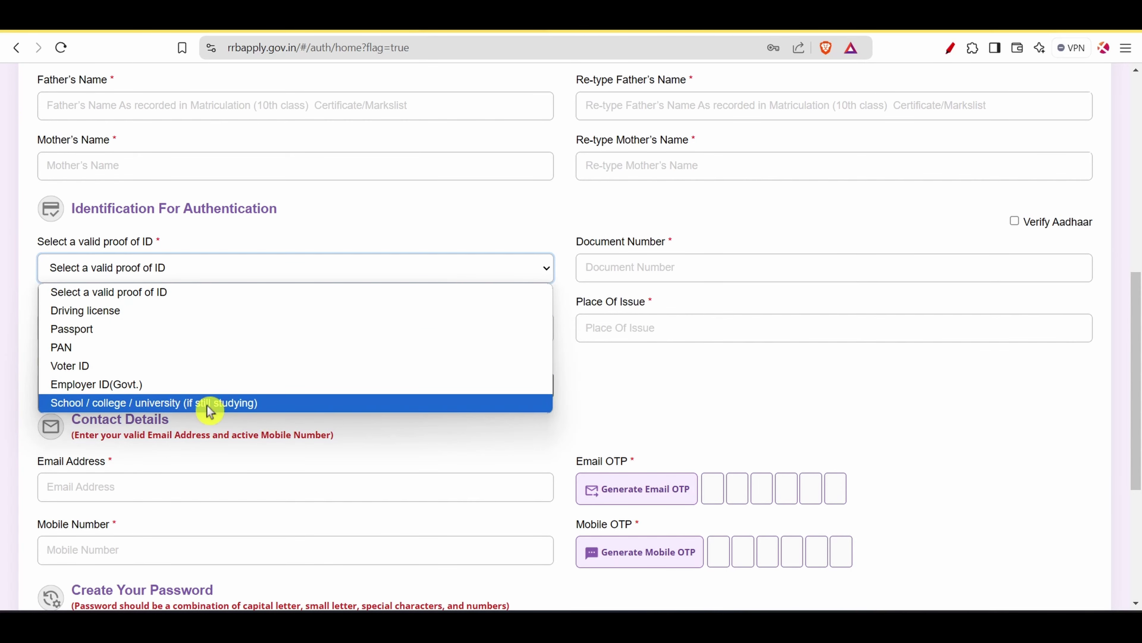
pyautogui.click(159, 350)
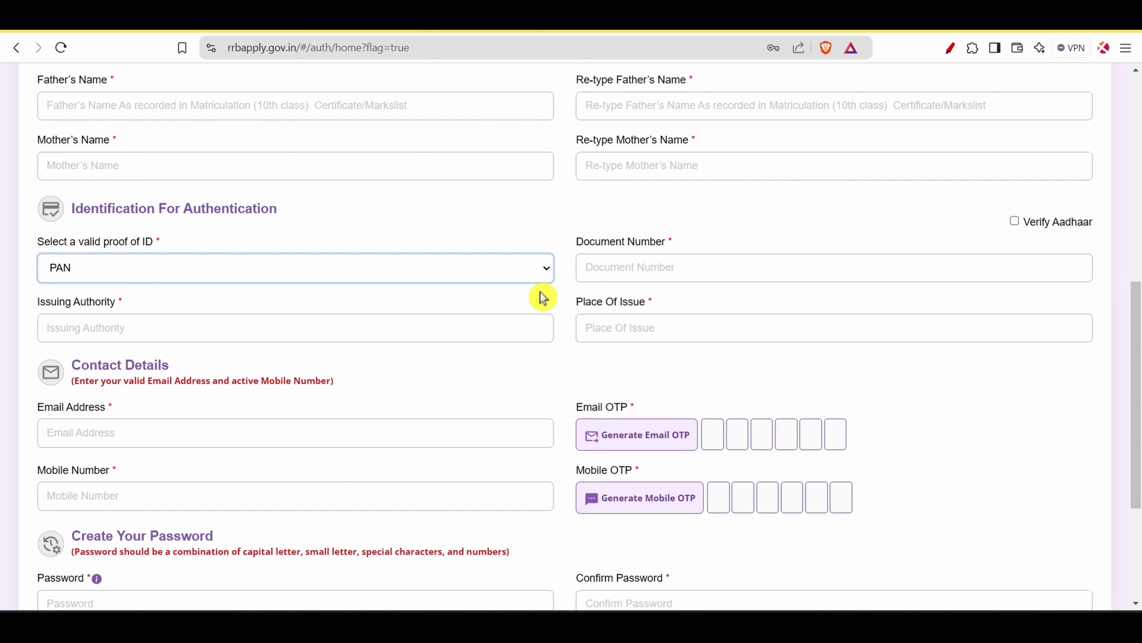
pyautogui.click(674, 271)
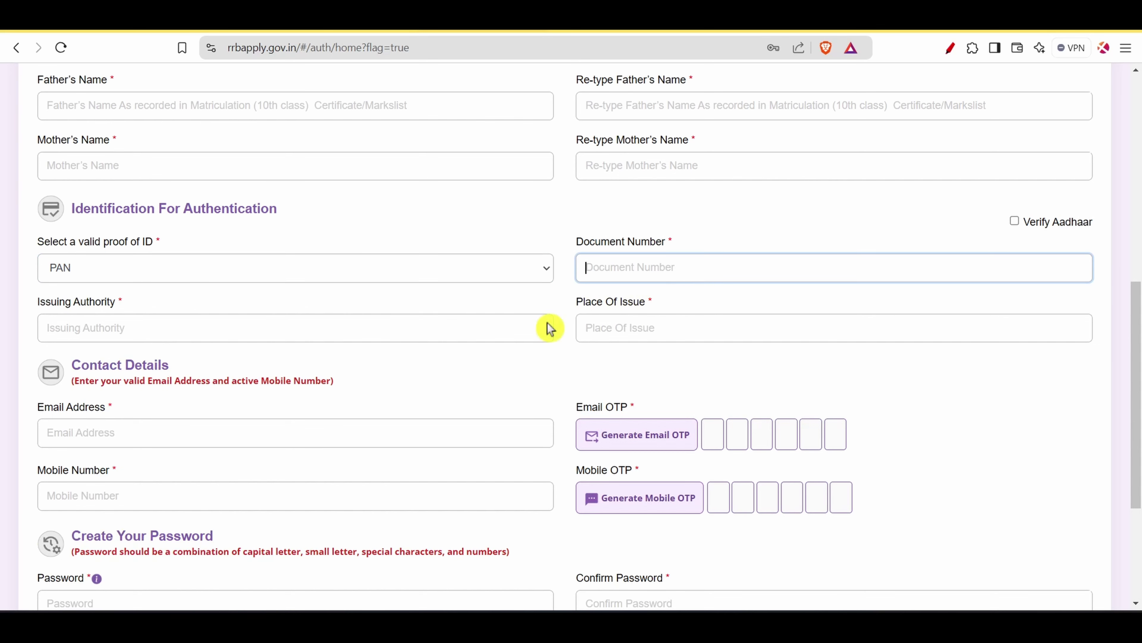
pyautogui.click(447, 332)
pyautogui.click(662, 333)
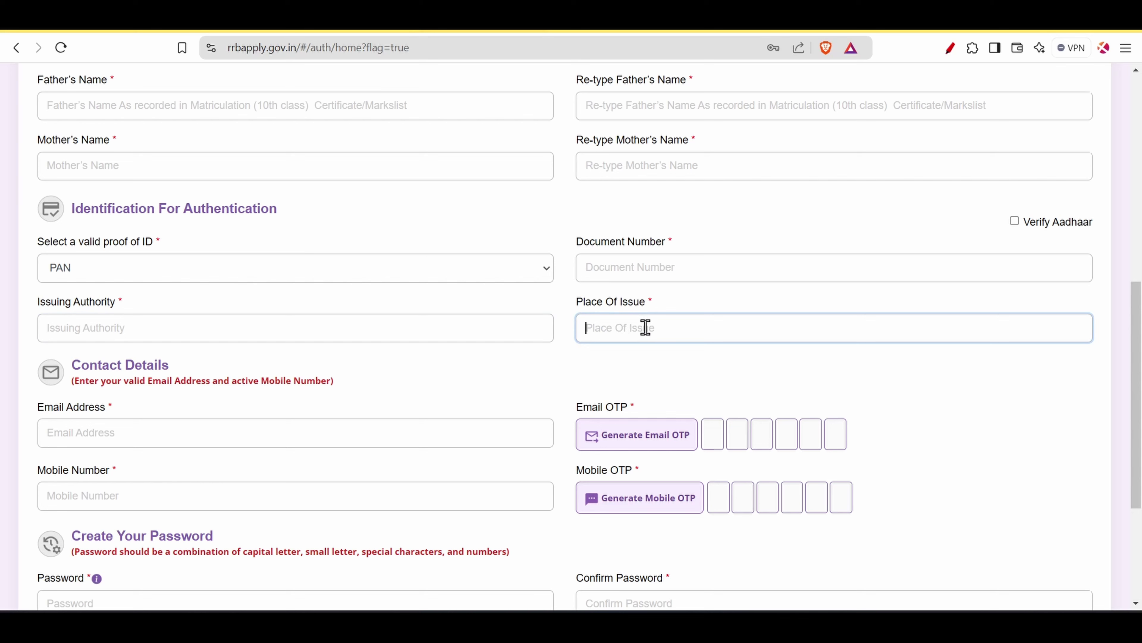
# - Visit the email address and mobile number fields and review the rule on which characters the password needs
pyautogui.click(253, 439)
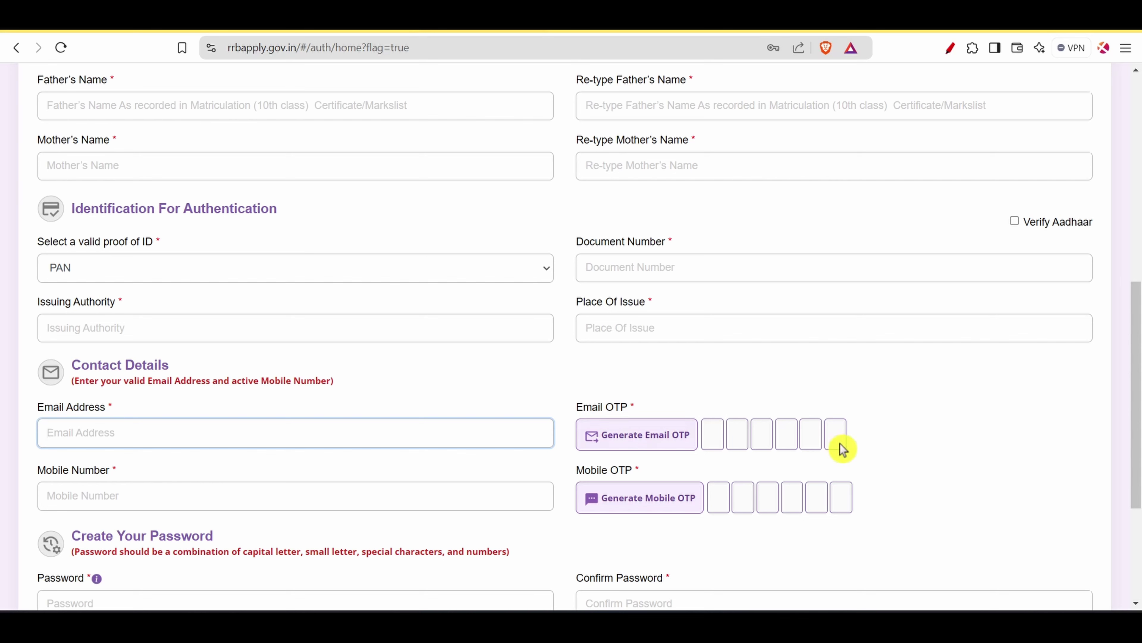
pyautogui.click(357, 498)
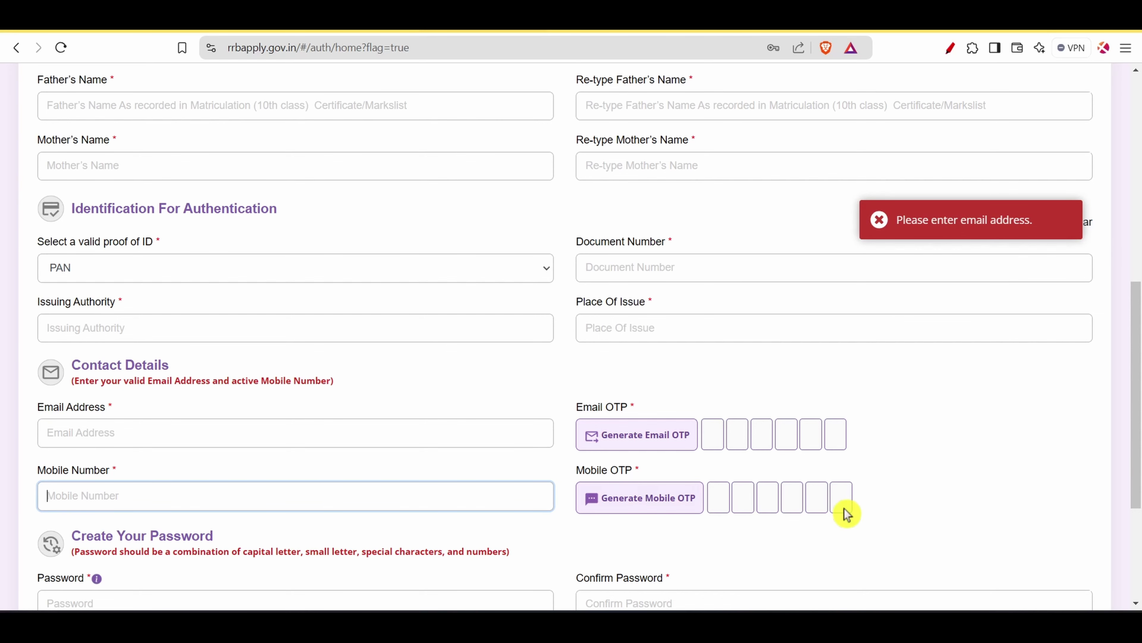
pyautogui.scroll(-4, 803, 455)
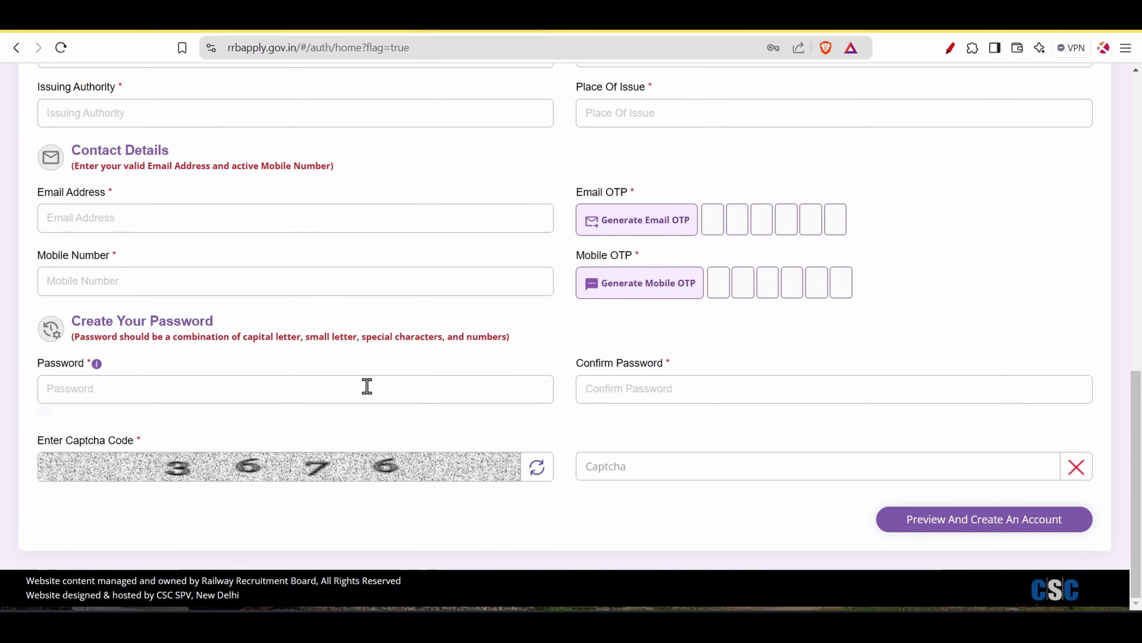
pyautogui.moveTo(242, 340); pyautogui.dragTo(365, 338)
pyautogui.moveTo(367, 336); pyautogui.dragTo(373, 335)
pyautogui.moveTo(467, 337); pyautogui.dragTo(496, 350)
pyautogui.click(479, 361)
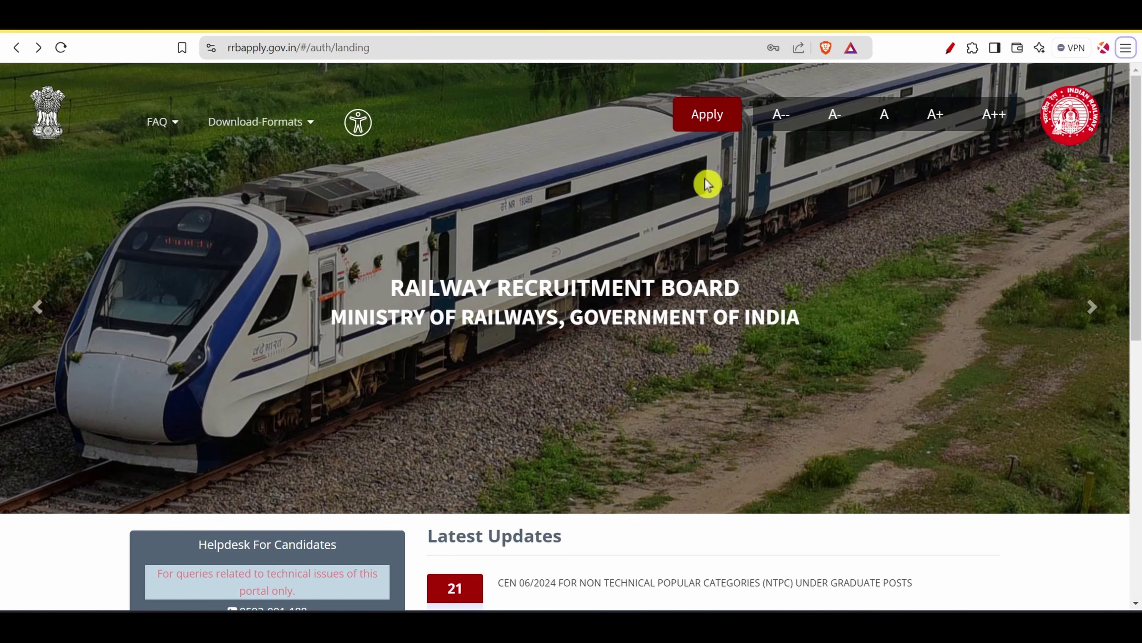
# - Choose the existing-account route for applying and proceed from the dashboard's general instructions to the online application
pyautogui.click(715, 118)
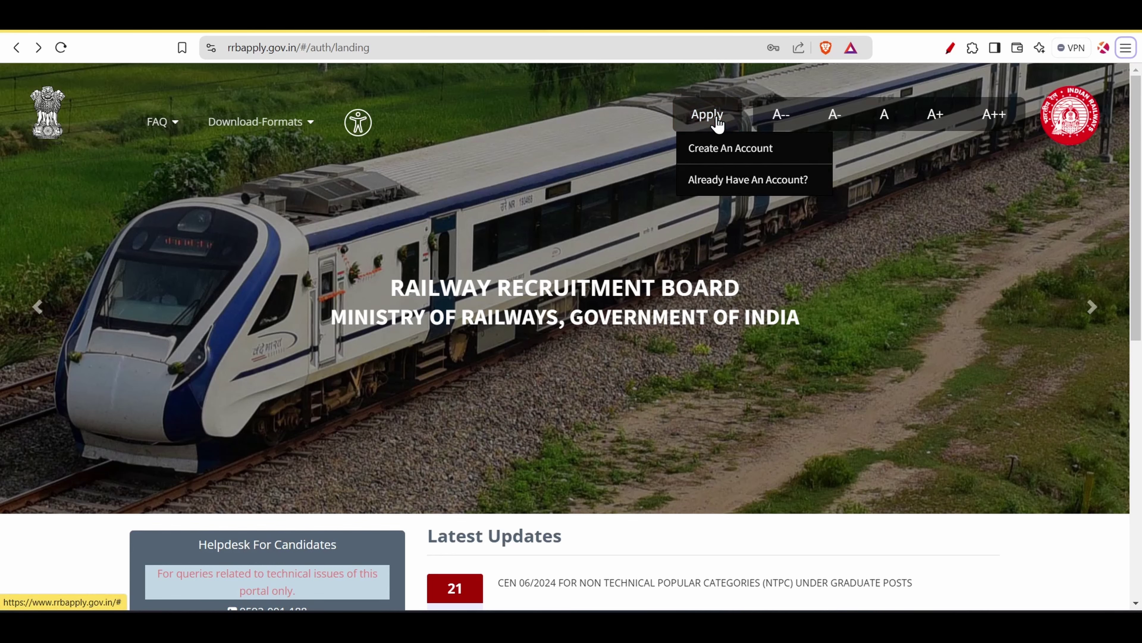
pyautogui.click(736, 184)
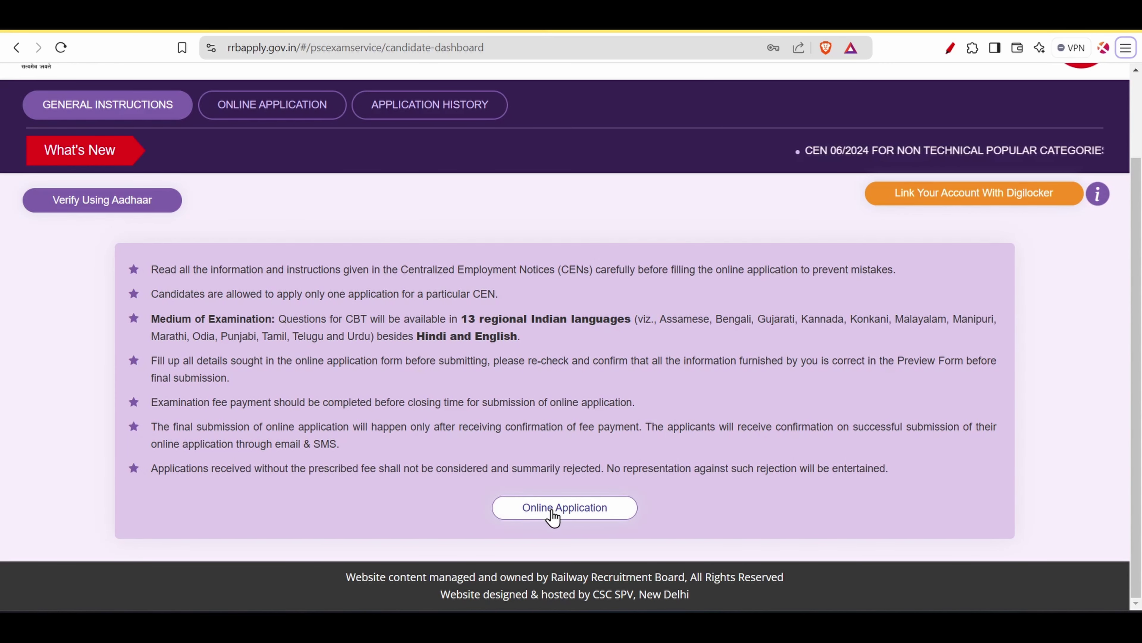
pyautogui.click(558, 518)
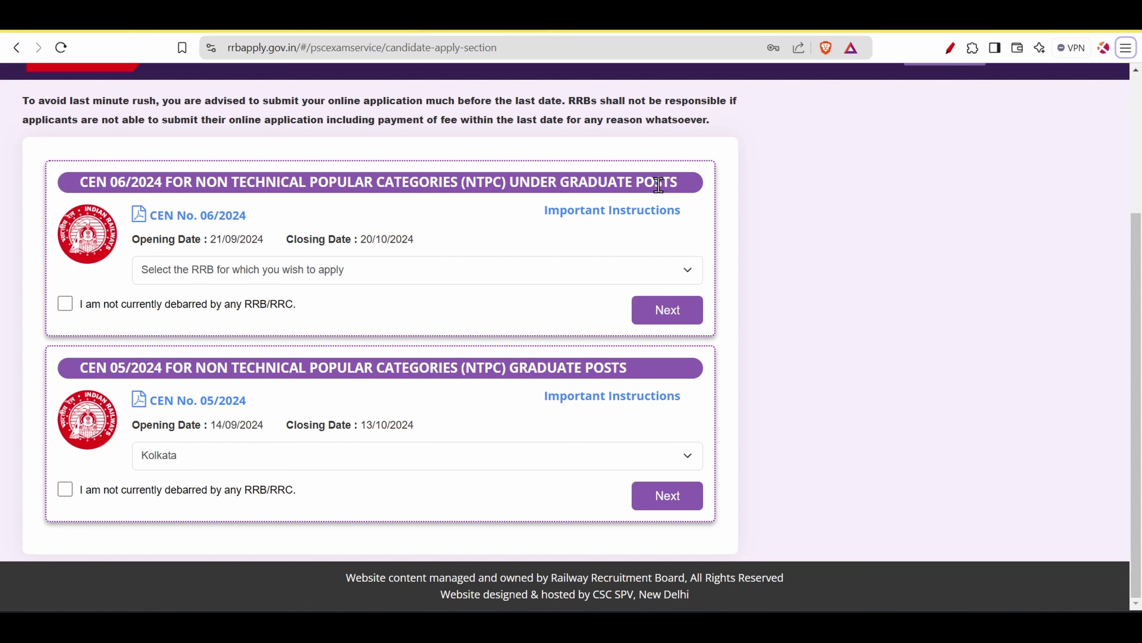
# - For CEN 06/2024 Under Graduate posts, declare not being debarred by any RRB/RRC and choose Patna as the RRB
pyautogui.click(307, 275)
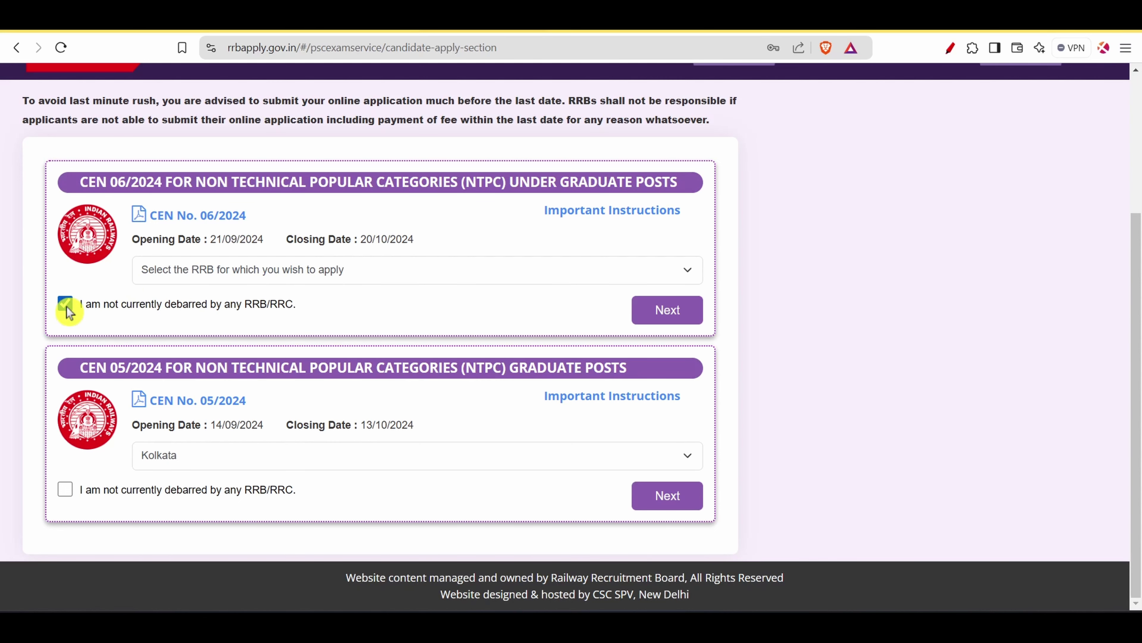
pyautogui.click(521, 270)
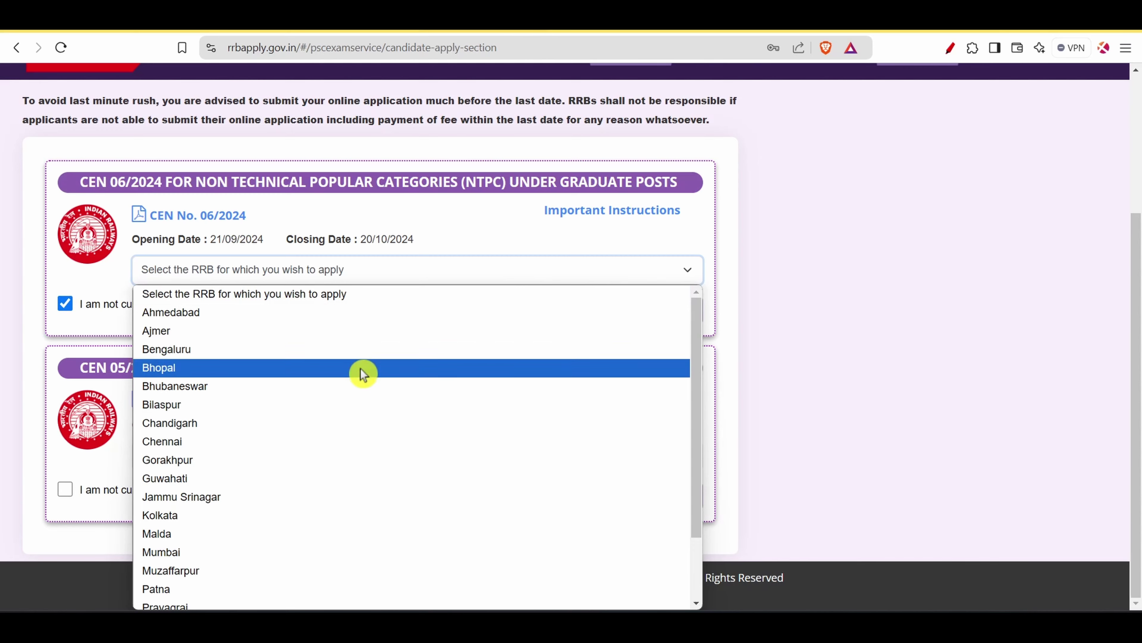
pyautogui.scroll(-2, 362, 378)
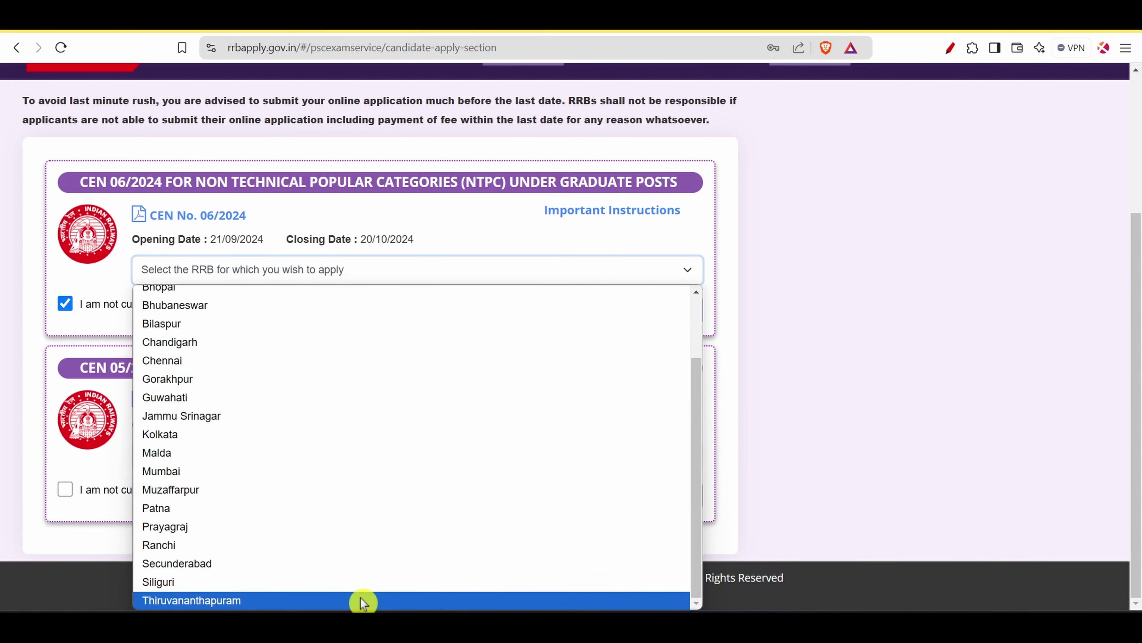
pyautogui.scroll(2, 382, 369)
pyautogui.scroll(-1, 385, 387)
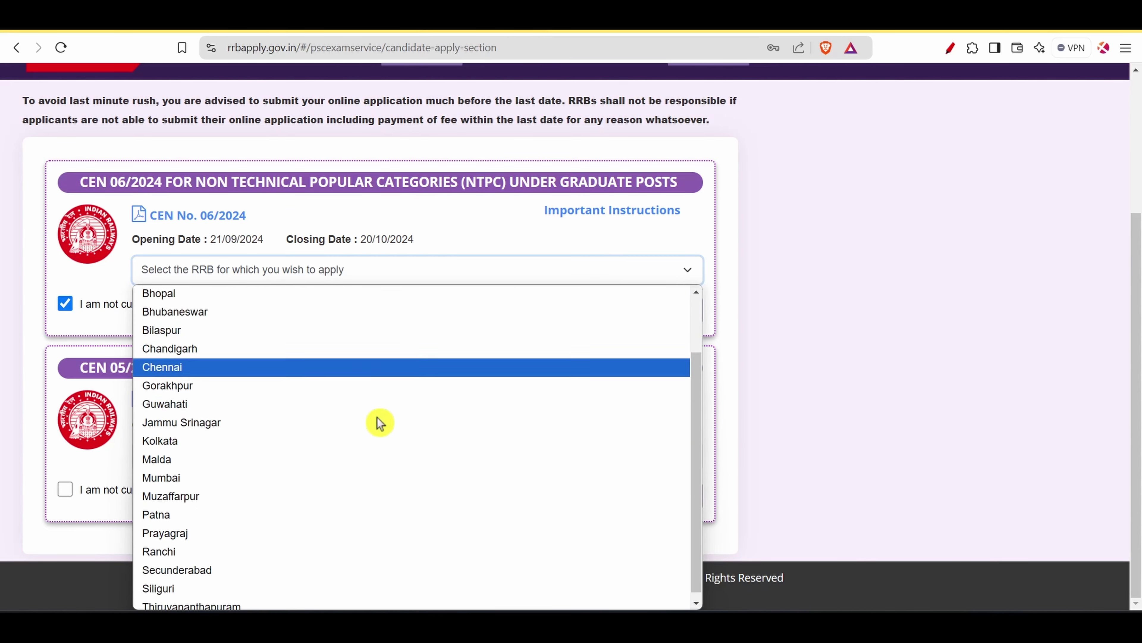
pyautogui.click(247, 506)
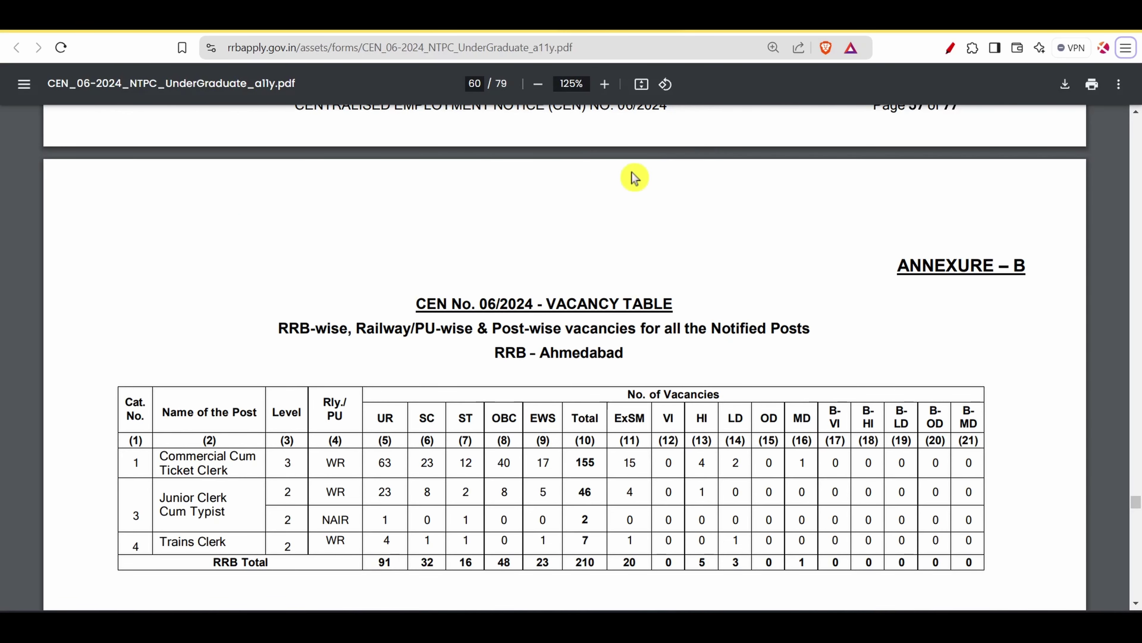
# - Examine the RRB Ahmedabad post-wise vacancies in Annexure B of the CEN 06/2024 notice
pyautogui.scroll(3, 963, 268)
pyautogui.scroll(-10, 923, 253)
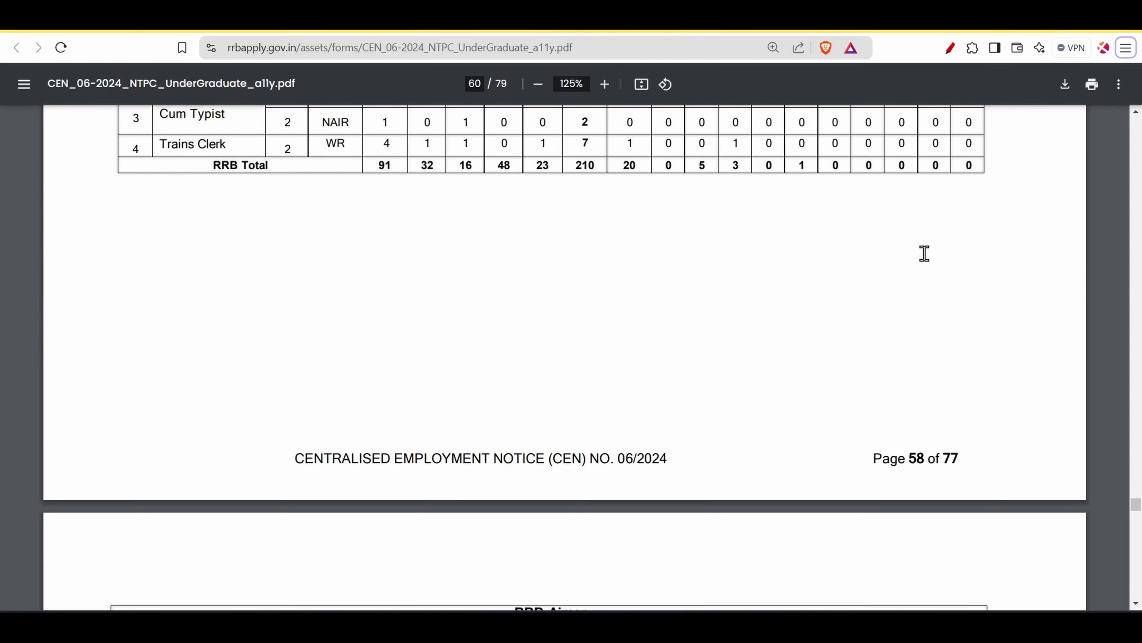
pyautogui.scroll(6, 683, 234)
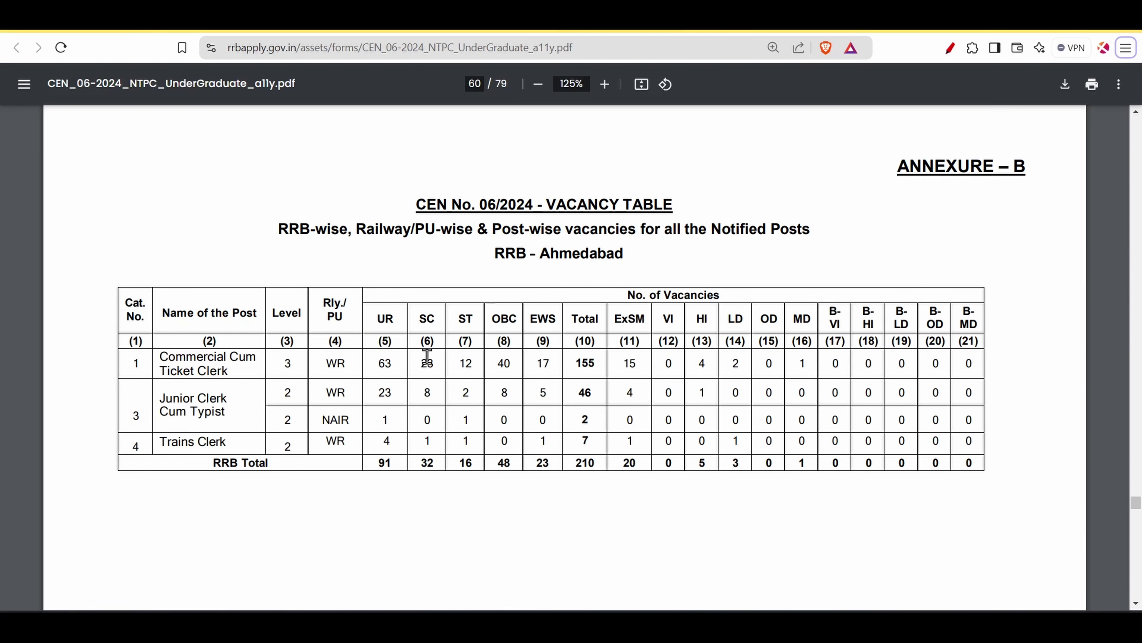
pyautogui.moveTo(513, 258); pyautogui.dragTo(629, 255)
pyautogui.click(634, 257)
pyautogui.scroll(-1, 414, 373)
# - Look through the notice's vacancy tables for the RRBs following Ahmedabad, including Ajmer and Bengaluru
pyautogui.scroll(-20, 413, 373)
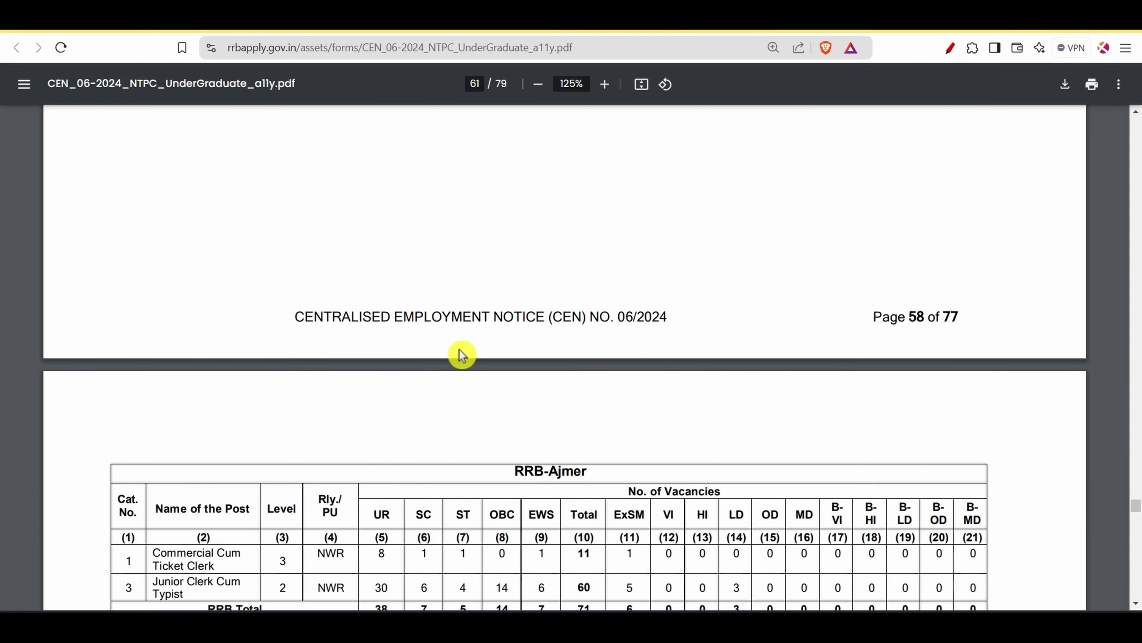
pyautogui.scroll(-6, 523, 331)
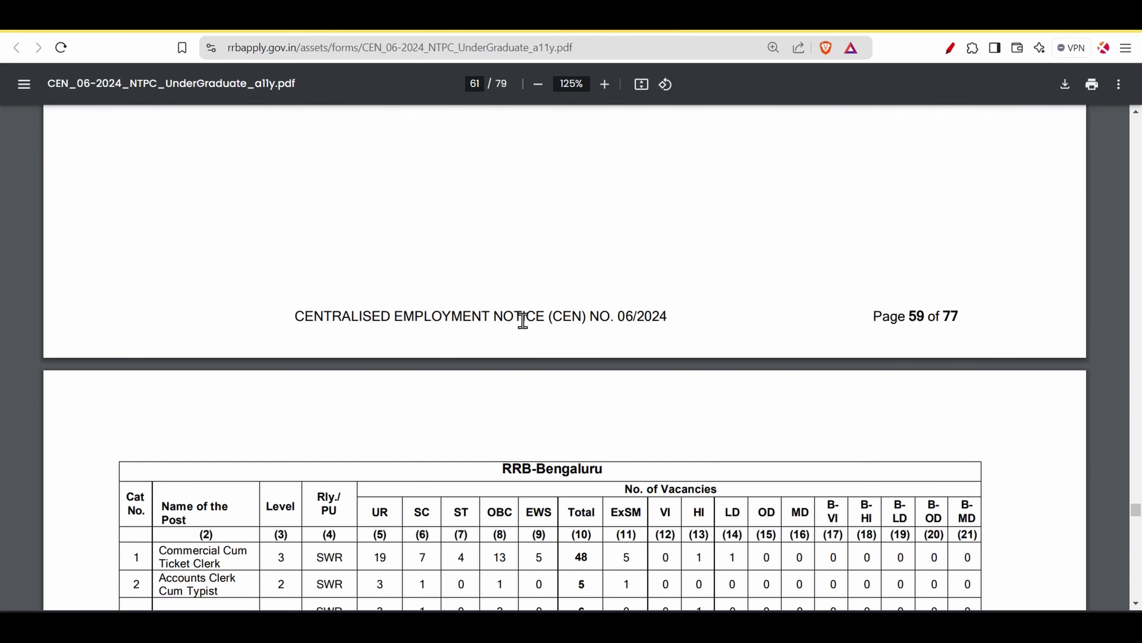
pyautogui.scroll(-4, 535, 316)
pyautogui.scroll(-12, 535, 317)
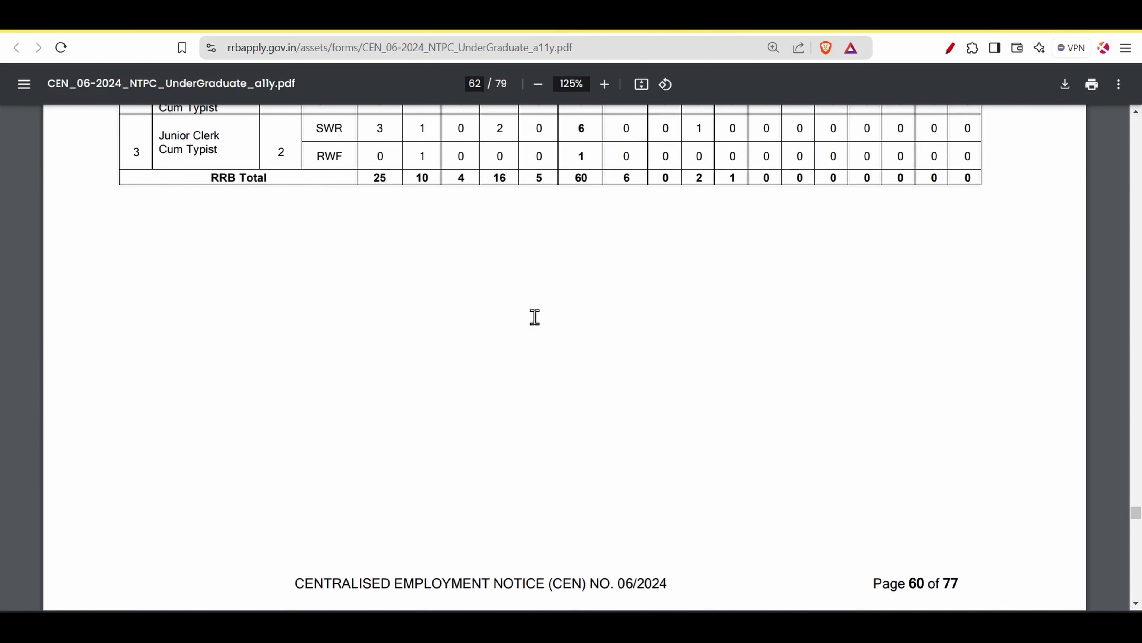
pyautogui.scroll(-10, 535, 317)
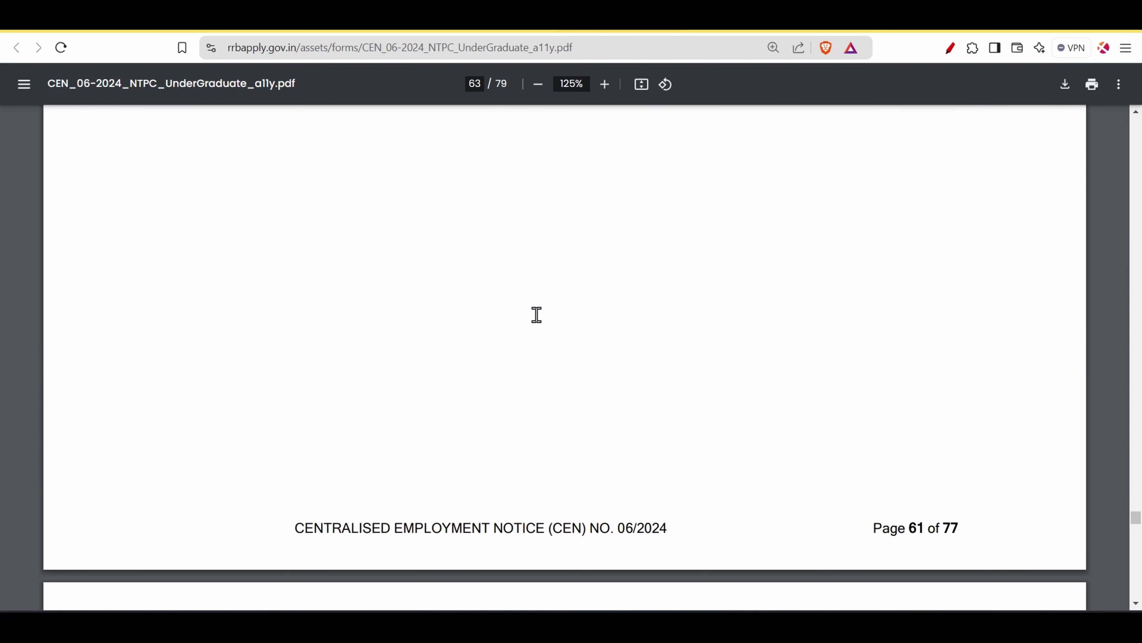
pyautogui.scroll(-6, 536, 315)
pyautogui.scroll(-15, 536, 315)
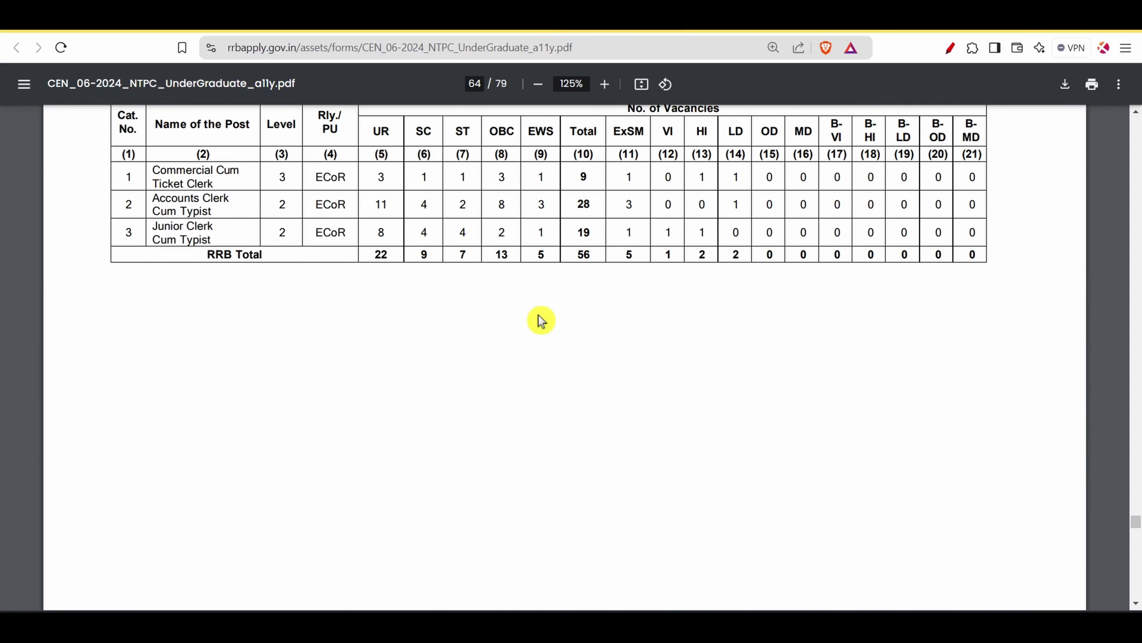
# - Examine the category-wise vacancies for Commercial Cum Ticket Clerk in the RRB Bilaspur table
pyautogui.scroll(-3, 539, 315)
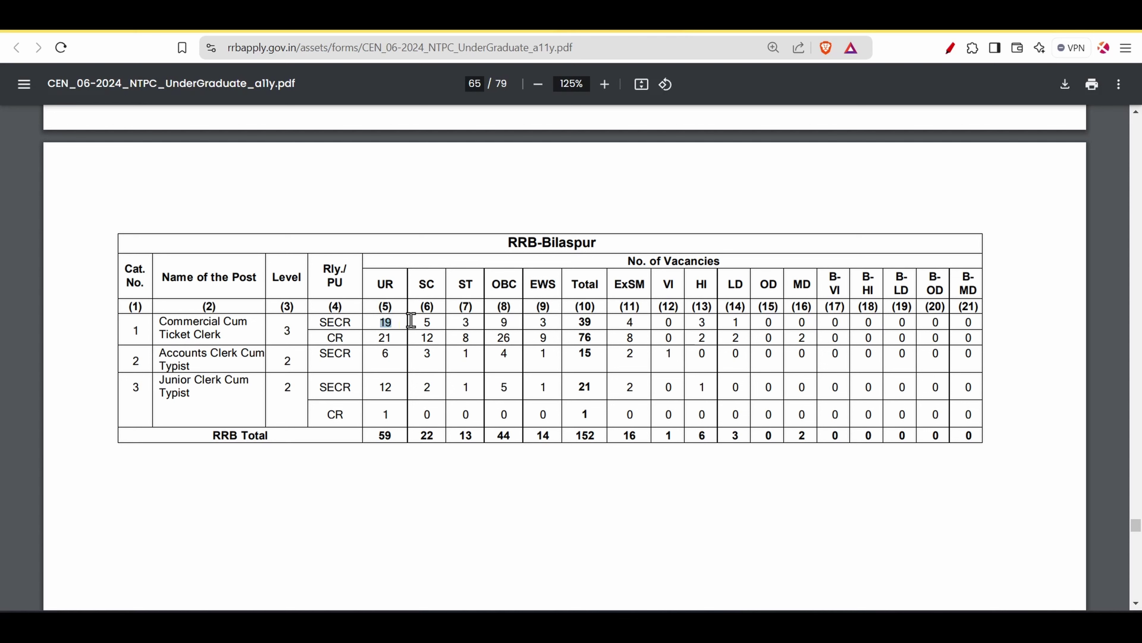
pyautogui.moveTo(413, 321); pyautogui.dragTo(521, 322)
pyautogui.click(459, 336)
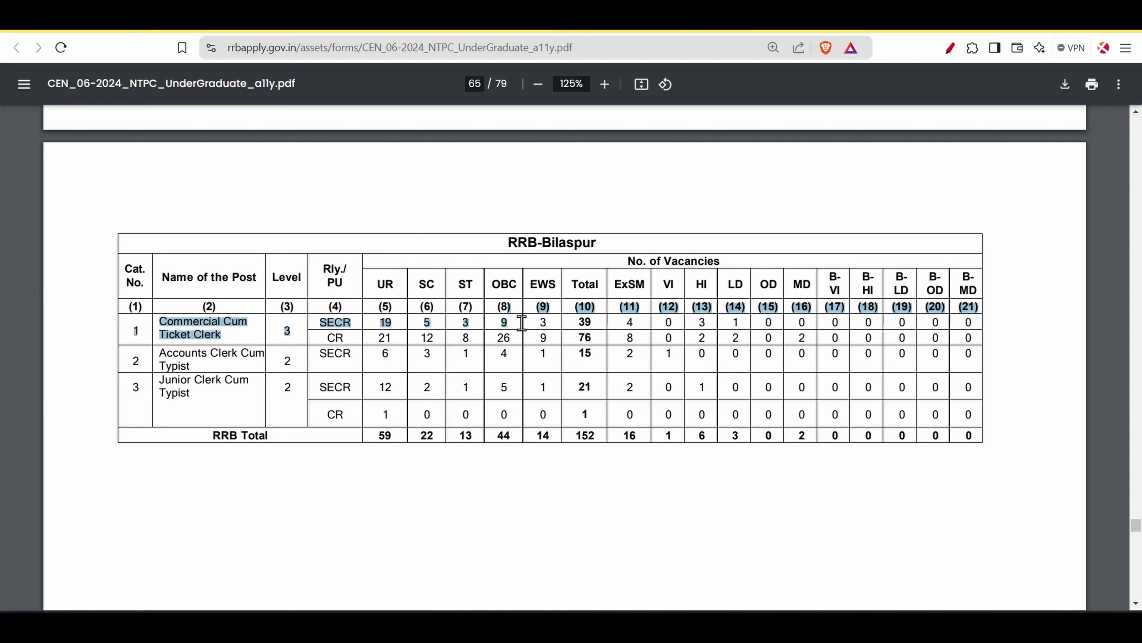
pyautogui.click(523, 369)
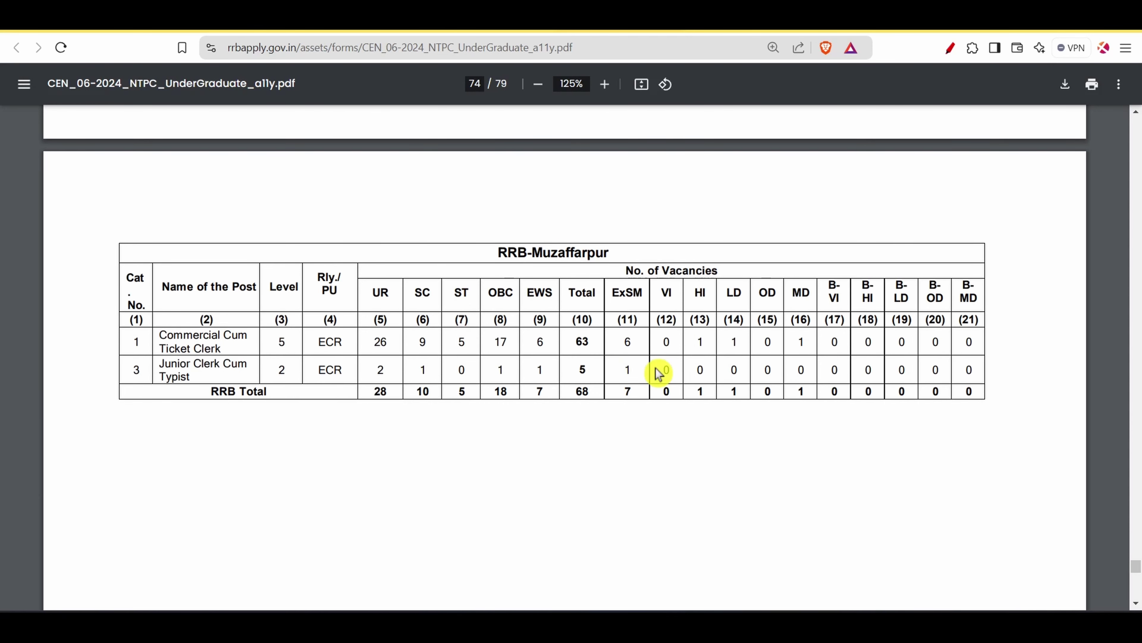
# - Find the RRB Patna vacancy table and highlight its Commercial Cum Ticket Clerk and Junior Clerk posts for review
pyautogui.scroll(-15, 658, 378)
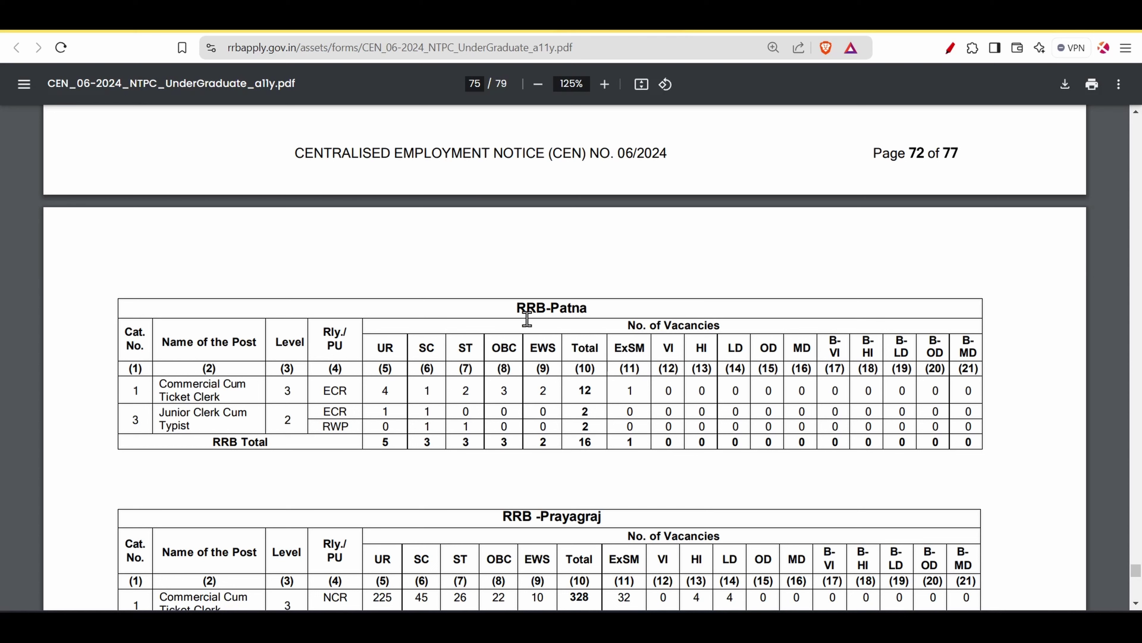
pyautogui.moveTo(519, 309); pyautogui.dragTo(568, 337)
pyautogui.moveTo(161, 381); pyautogui.dragTo(231, 420)
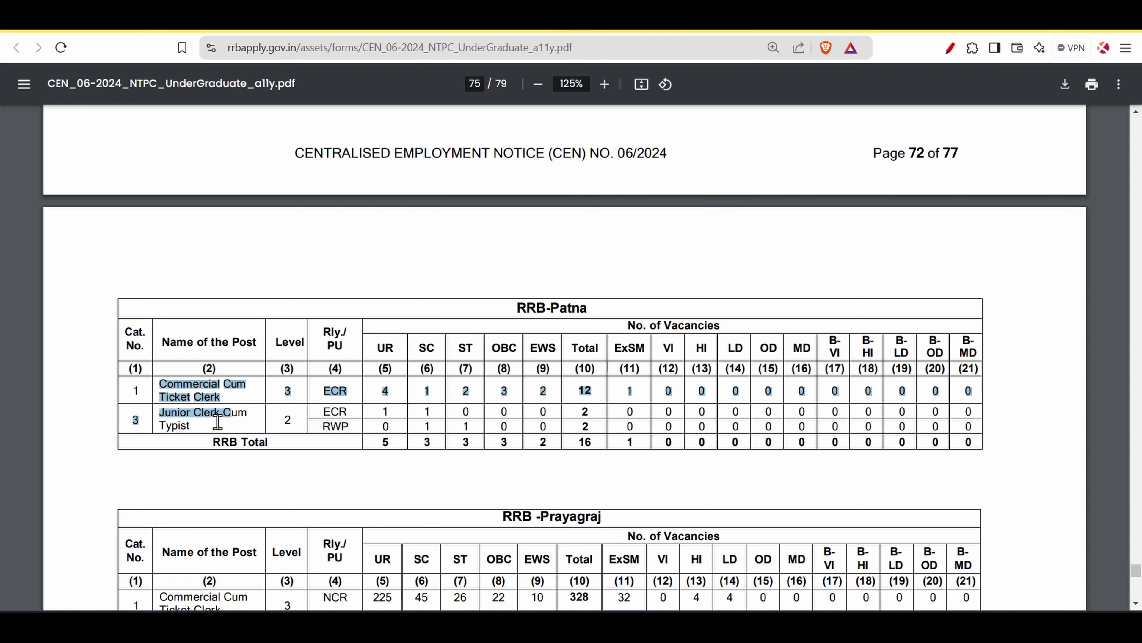
# - Return to the CEN 06/2024 application page and proceed with RRB Patna as the chosen board
pyautogui.click(205, 427)
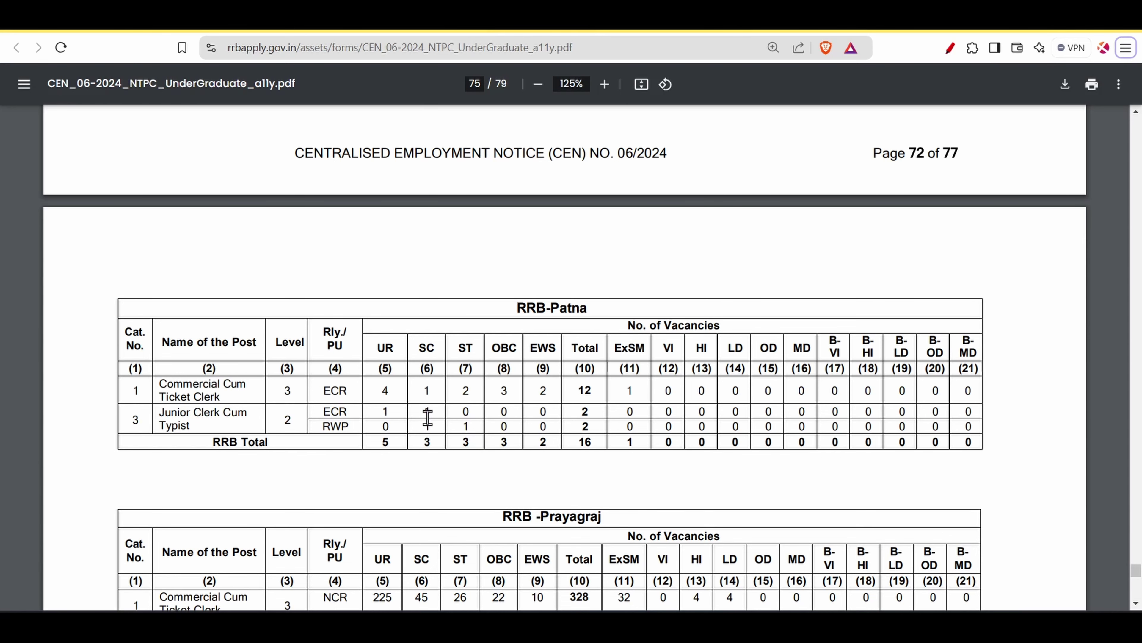
pyautogui.click(387, 18)
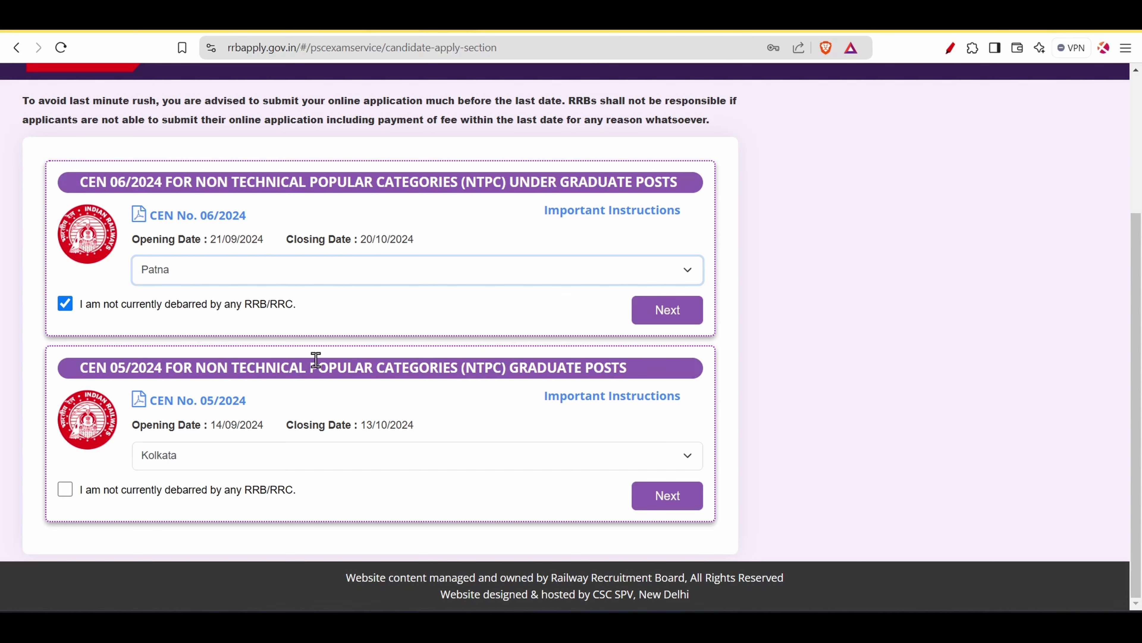
pyautogui.click(668, 311)
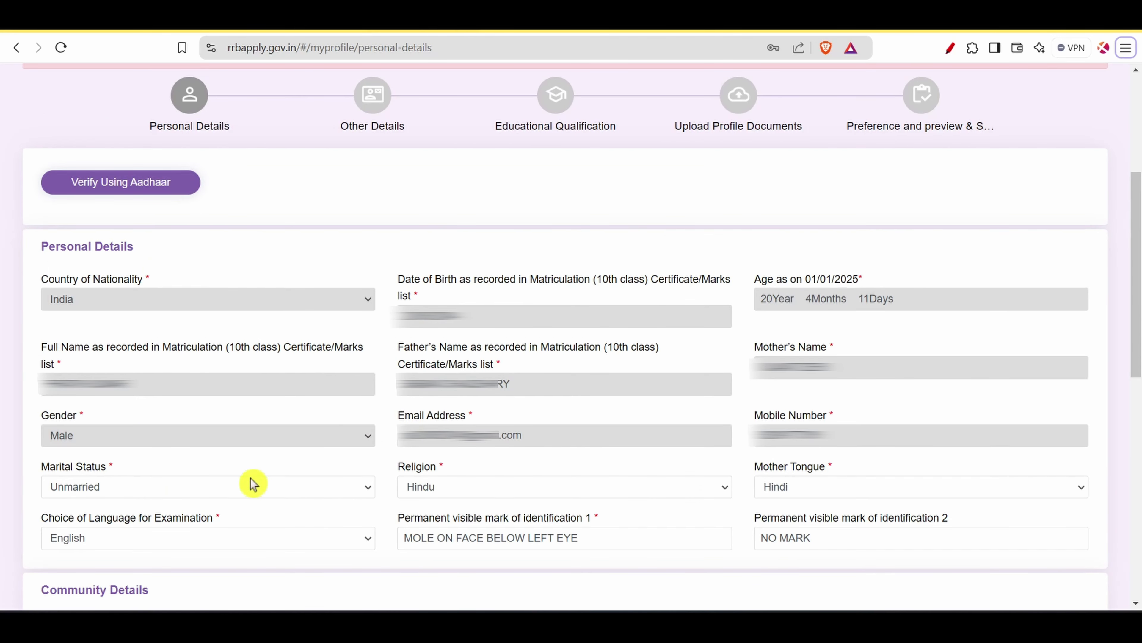
# - Fill in the personal details with marital status Unmarried, religion Hindu, mother tongue Hindi and examination language English
pyautogui.click(212, 490)
pyautogui.click(197, 530)
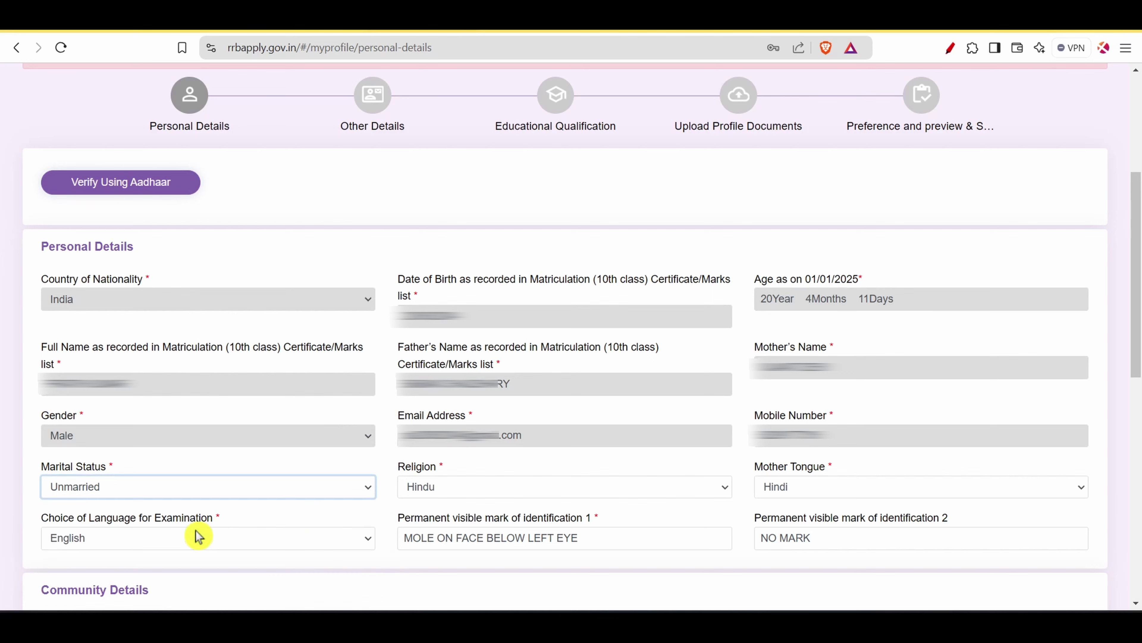
pyautogui.click(514, 491)
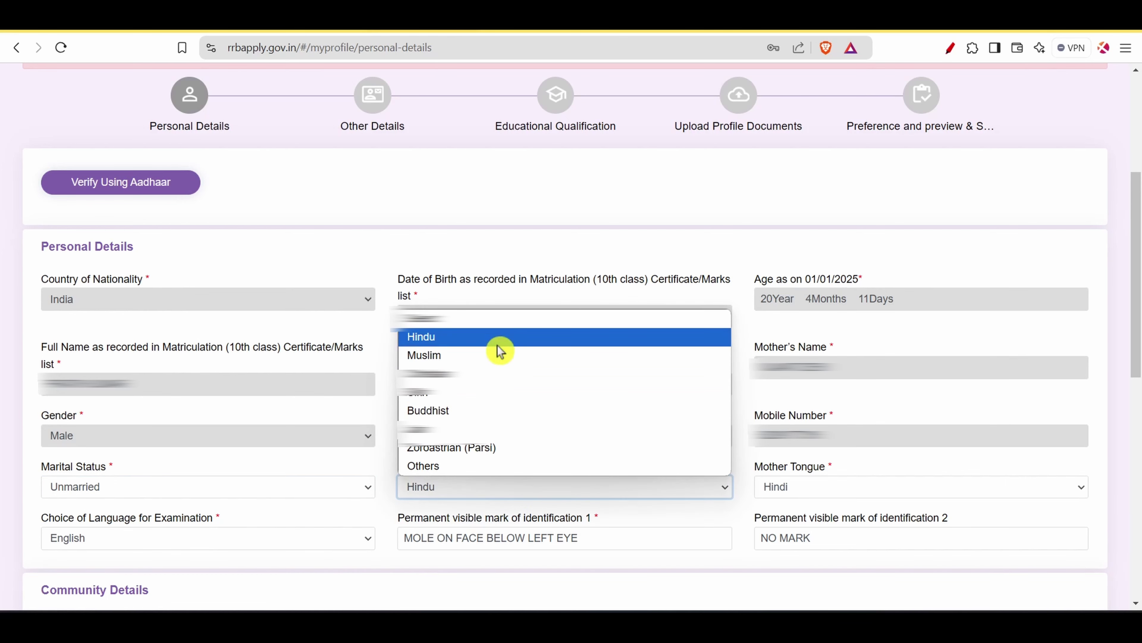
pyautogui.click(517, 342)
pyautogui.click(832, 494)
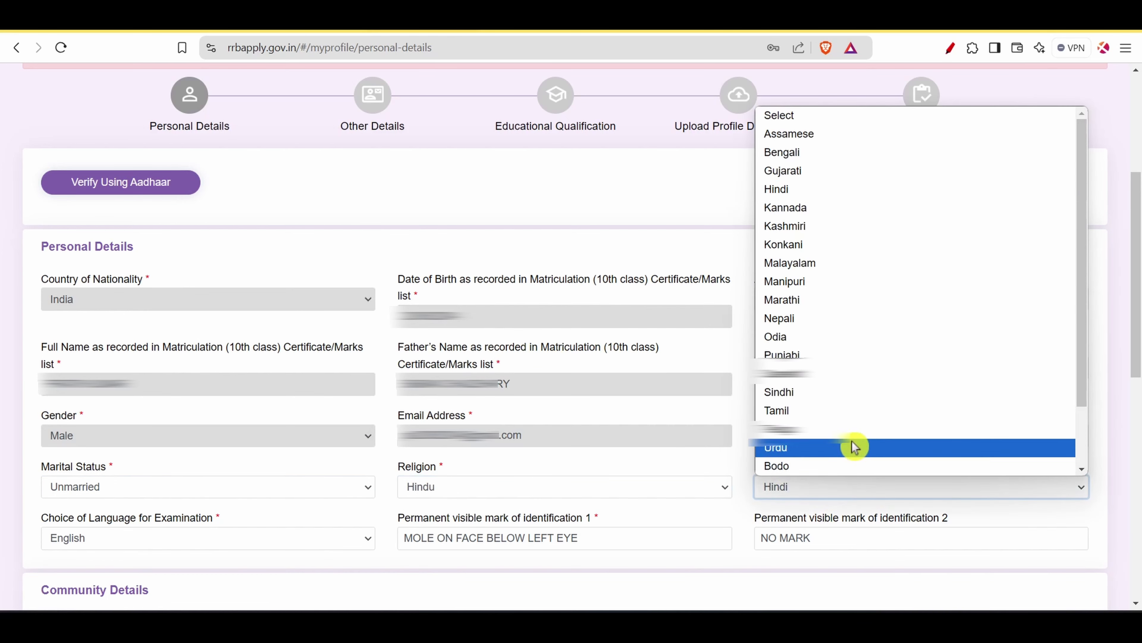
pyautogui.click(842, 191)
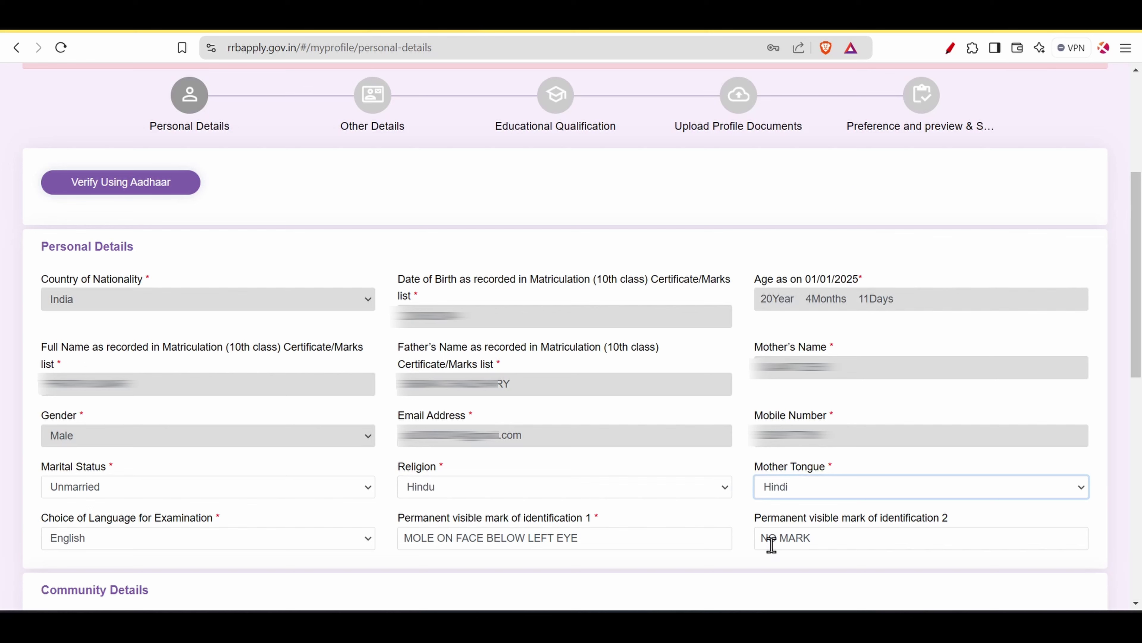
pyautogui.click(248, 546)
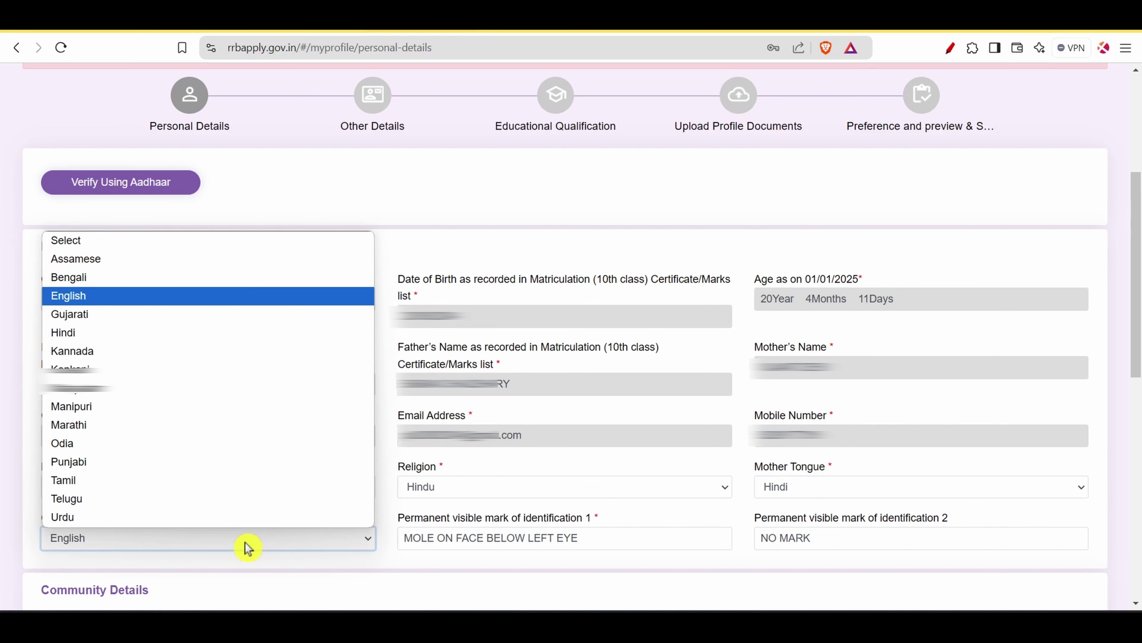
pyautogui.click(121, 297)
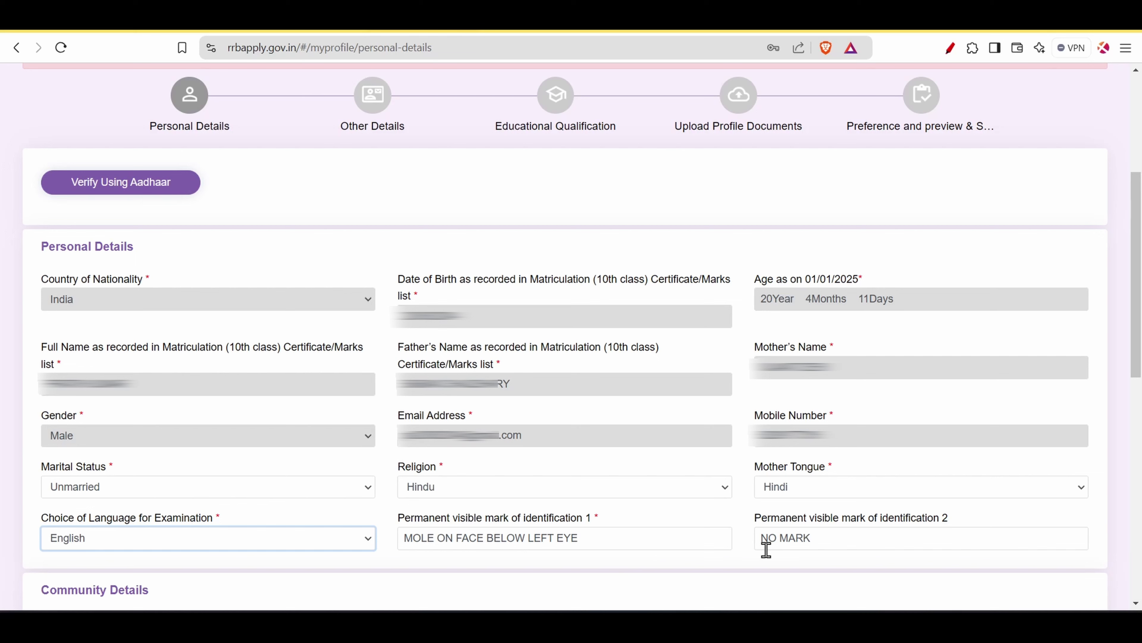
pyautogui.press('alt')
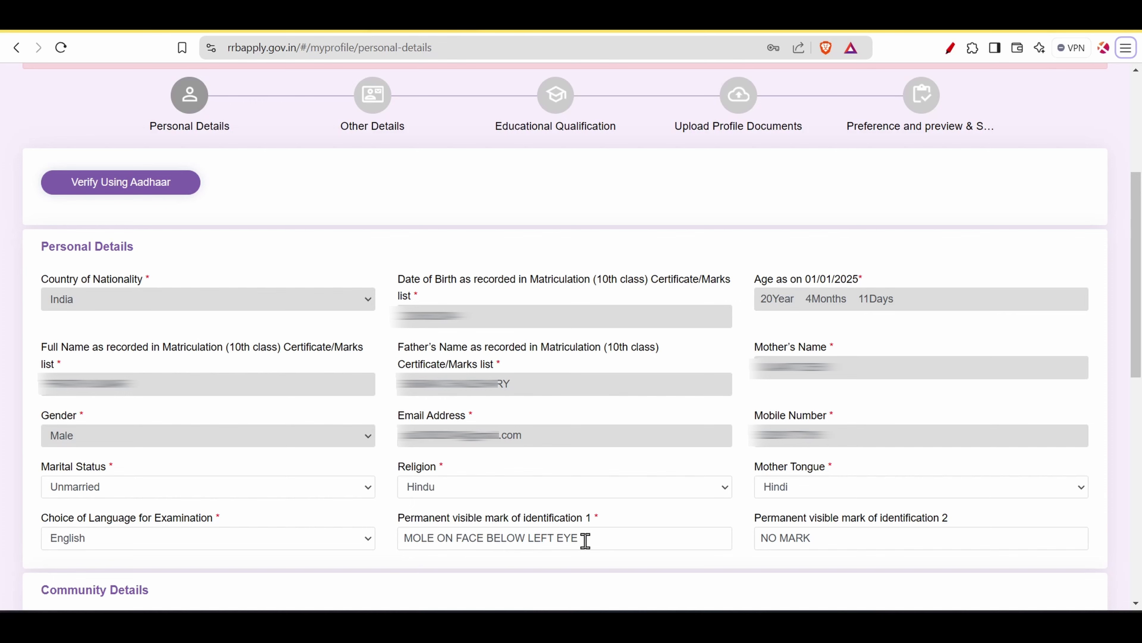
# - Set the community to OBC (Other Backward Classes) with Non-Creamy Layer Yes, and review the available certificate issuing authorities
pyautogui.scroll(-10, 611, 543)
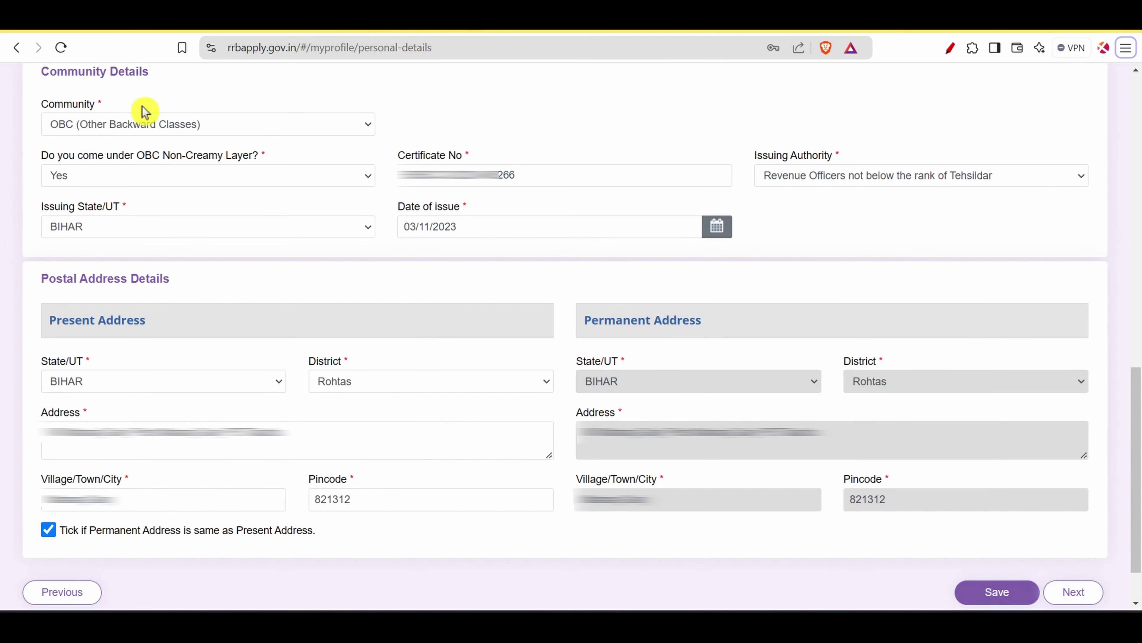
pyautogui.click(246, 128)
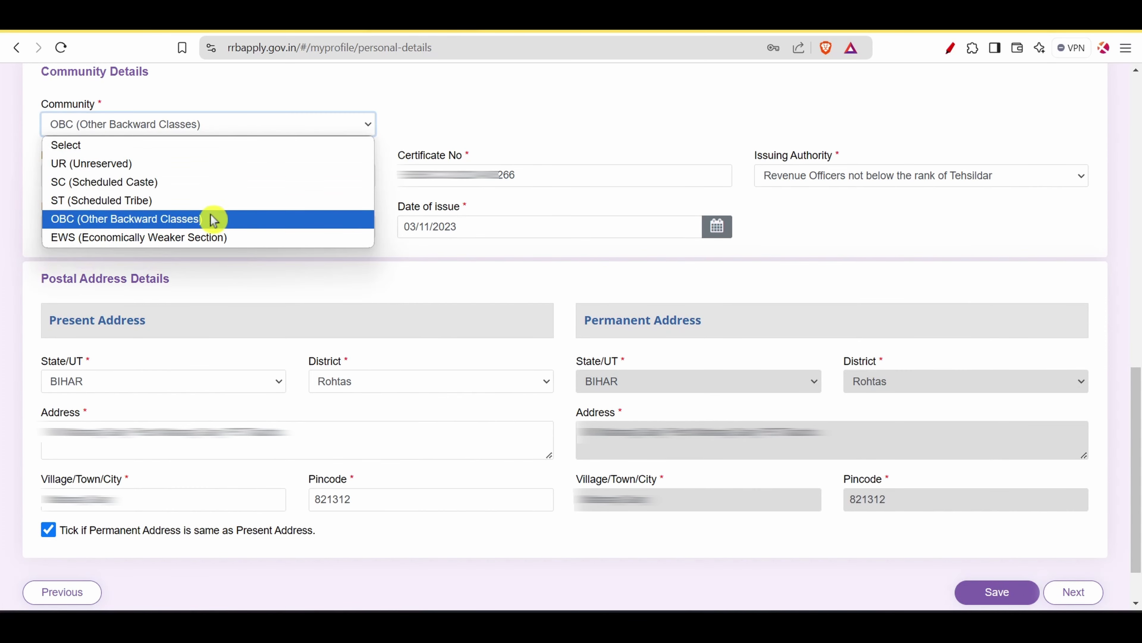
pyautogui.click(212, 221)
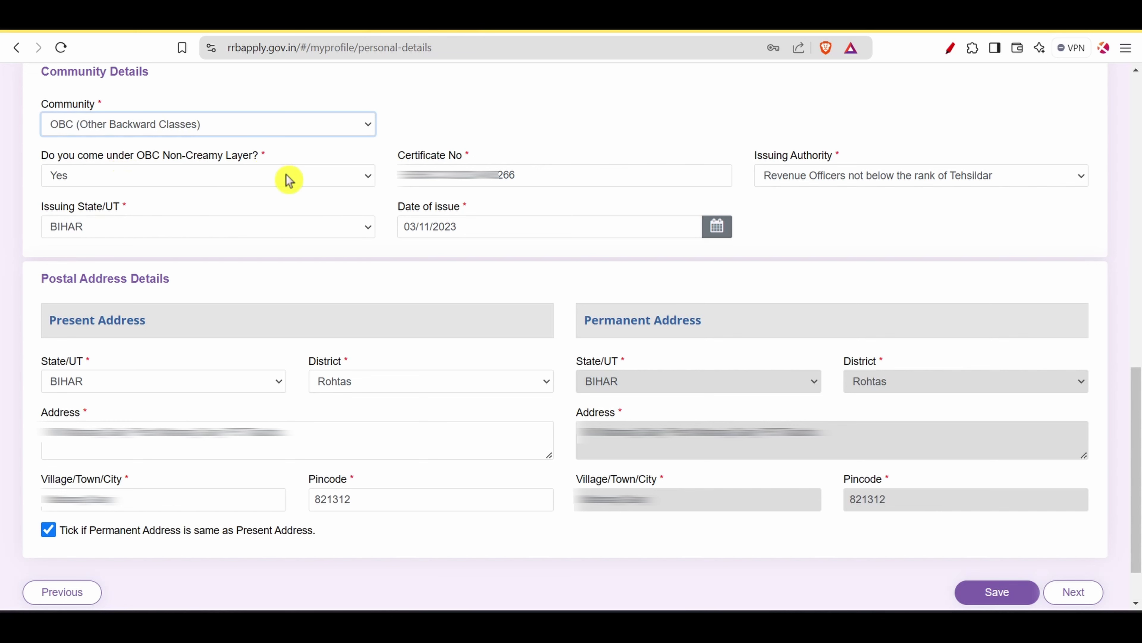
pyautogui.click(295, 180)
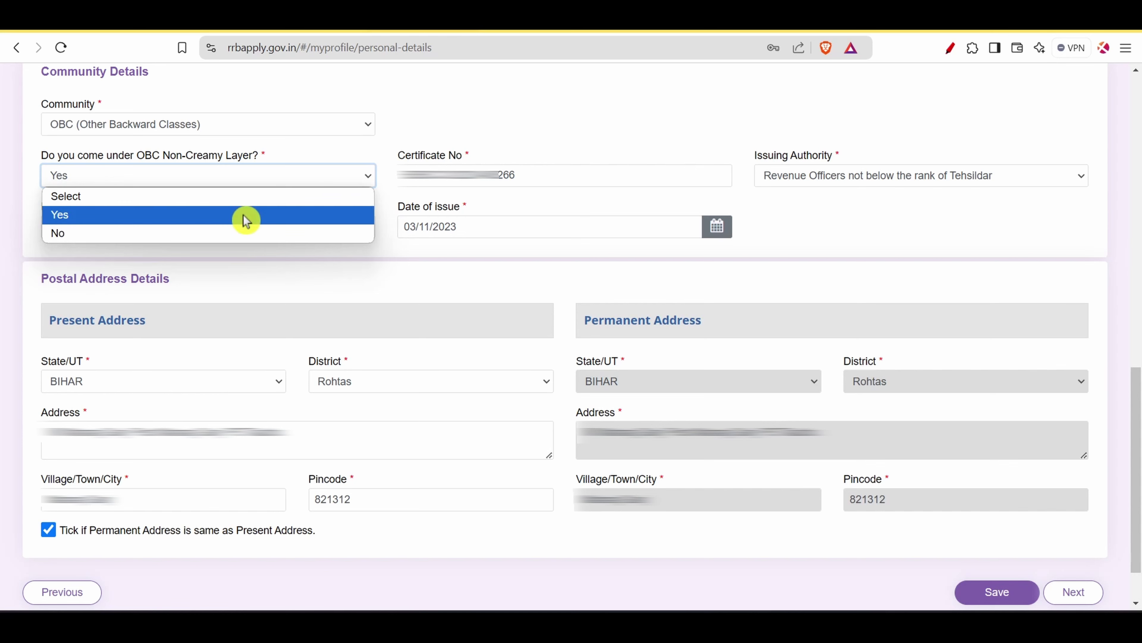
pyautogui.click(450, 125)
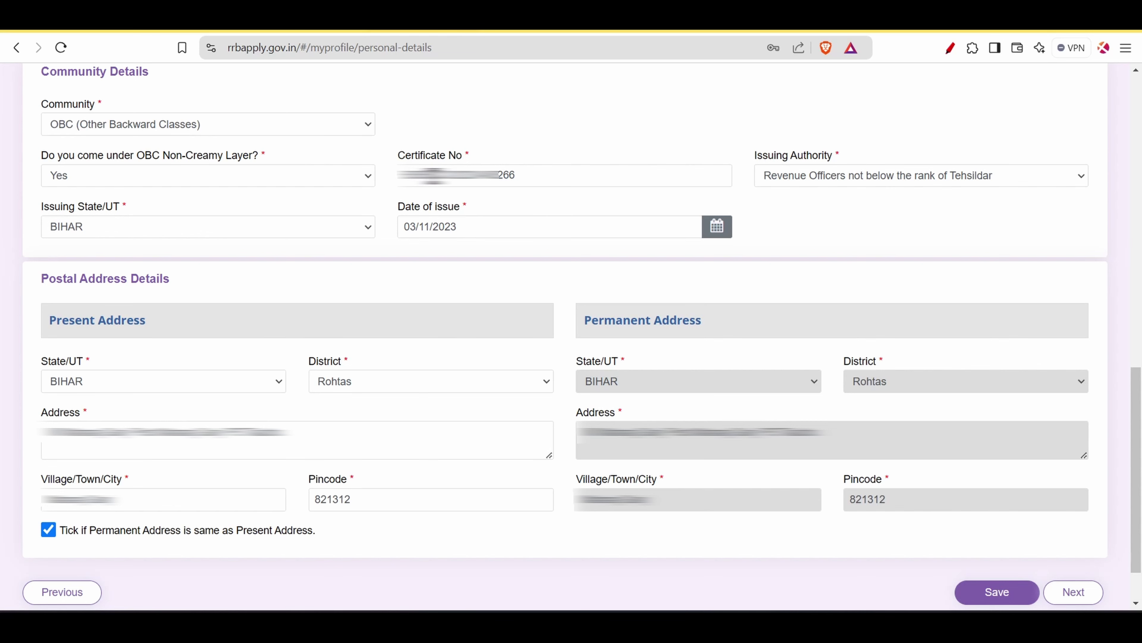
pyautogui.click(939, 178)
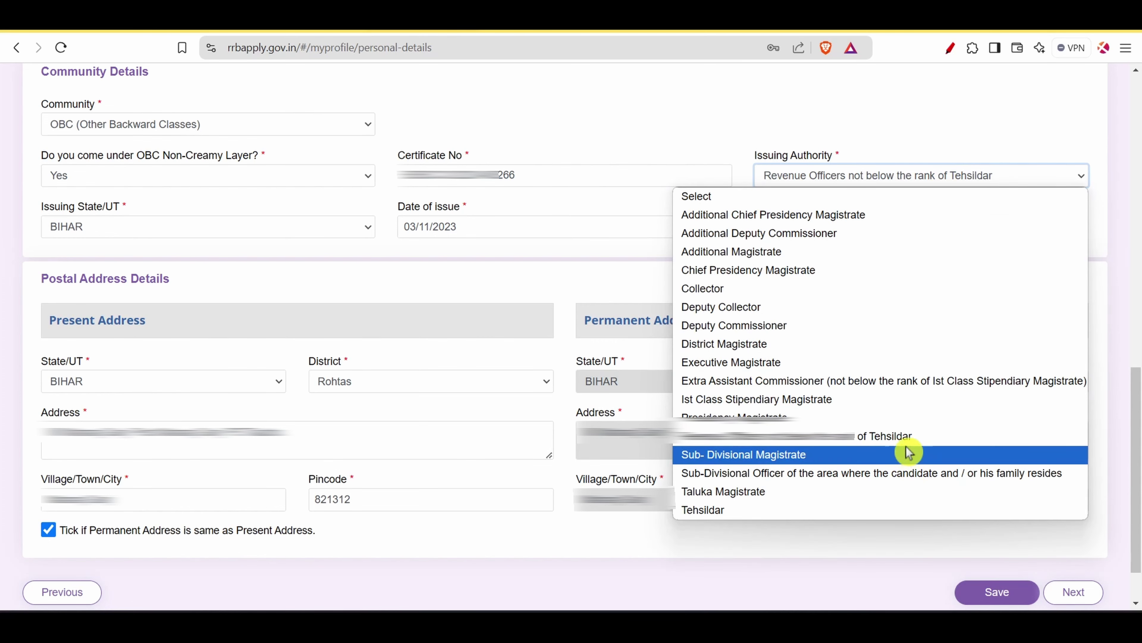
pyautogui.click(728, 136)
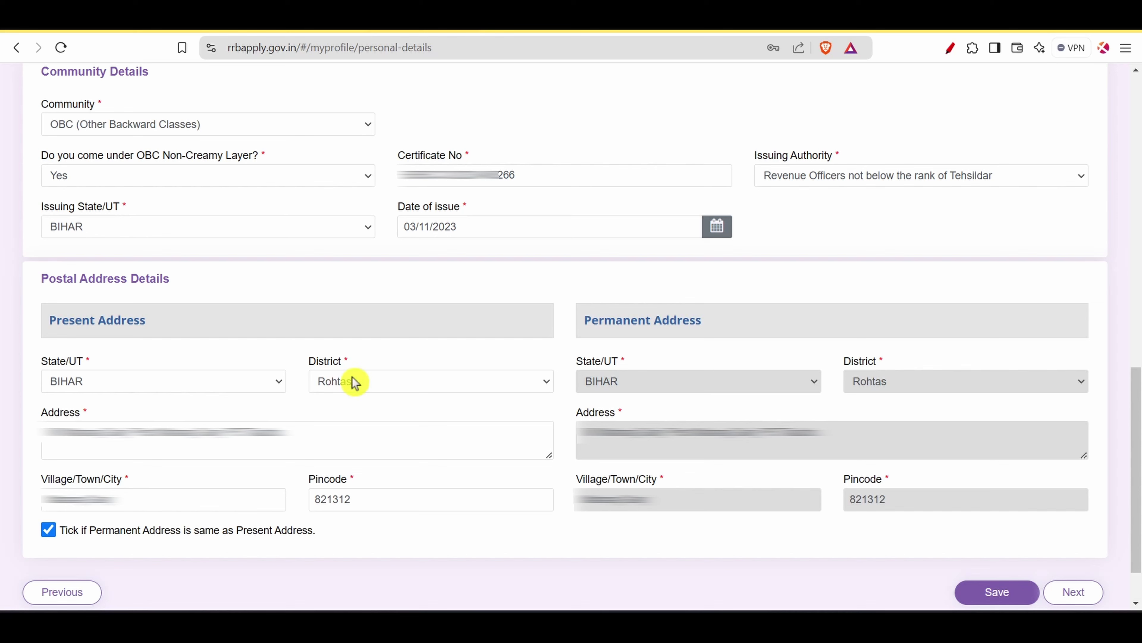
# - Review the postal address details, keep the permanent address same as the present one, and continue to Other Details
pyautogui.click(382, 385)
pyautogui.click(259, 358)
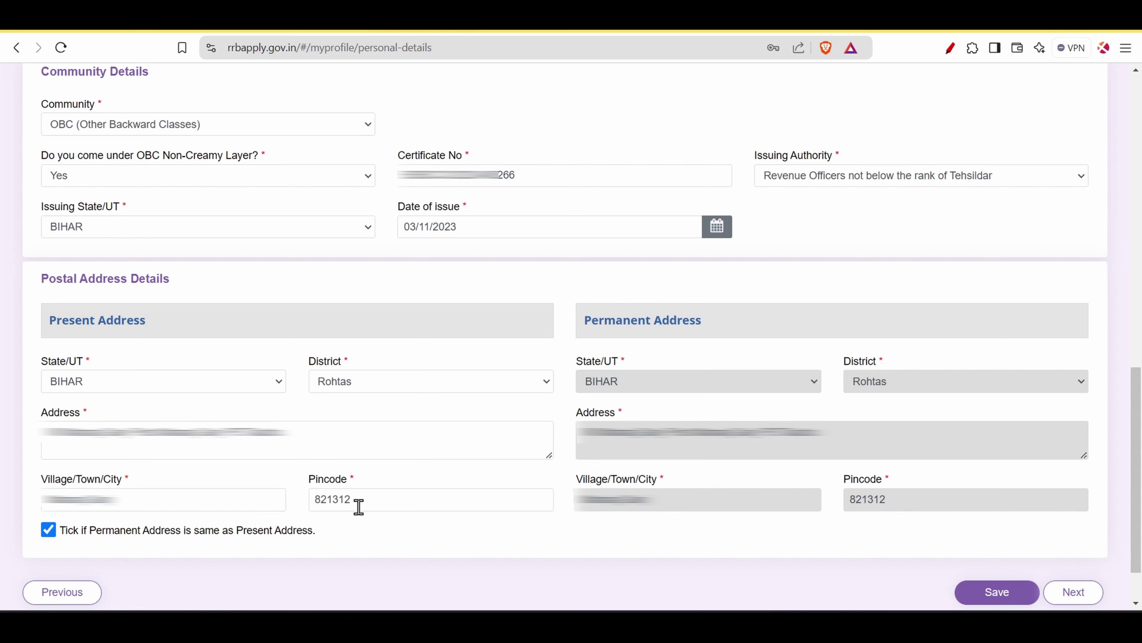
pyautogui.click(370, 543)
pyautogui.click(45, 534)
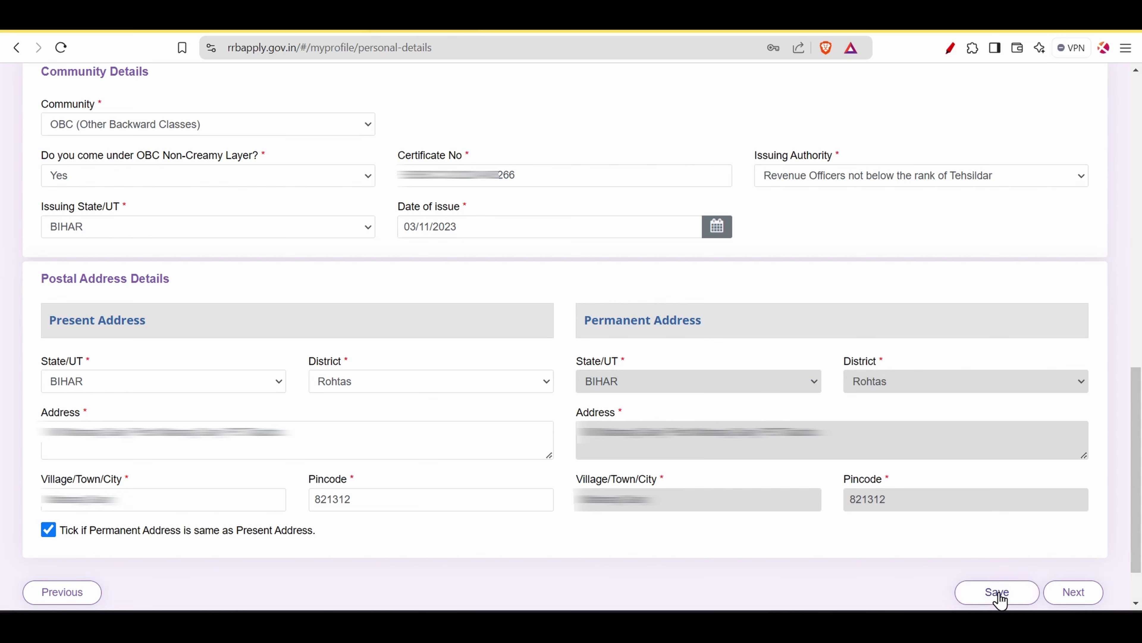
pyautogui.click(1073, 593)
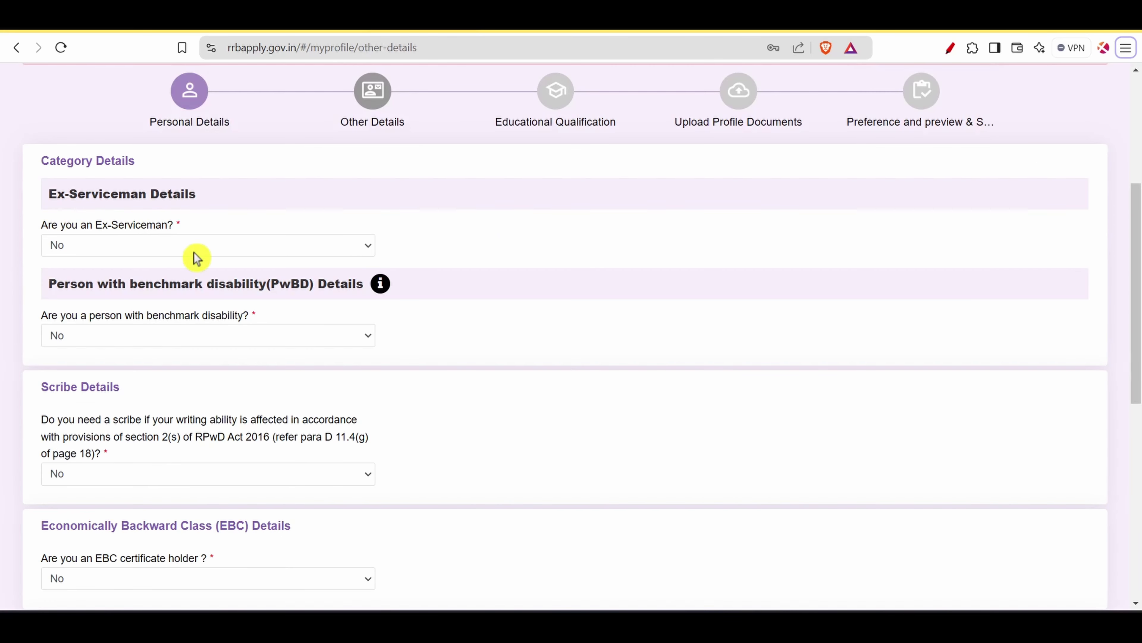
# - Check the extra fields required of an ex-serviceman by answering Yes, and restore the Ex-Serviceman answer to No
pyautogui.click(244, 247)
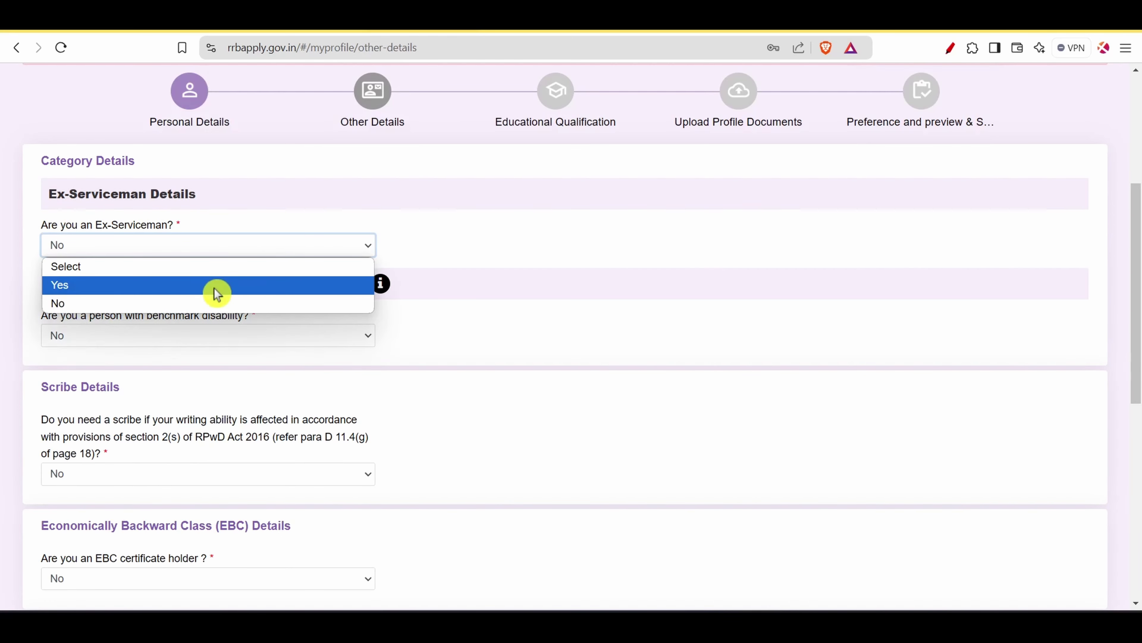
pyautogui.click(211, 303)
pyautogui.click(255, 248)
pyautogui.click(227, 303)
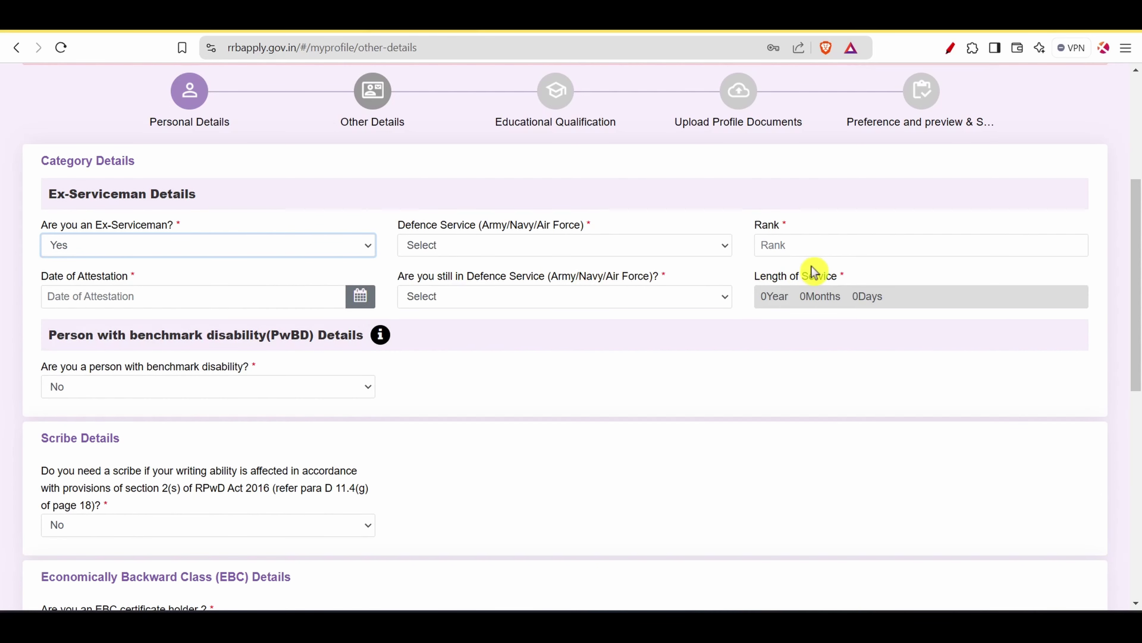
pyautogui.click(297, 245)
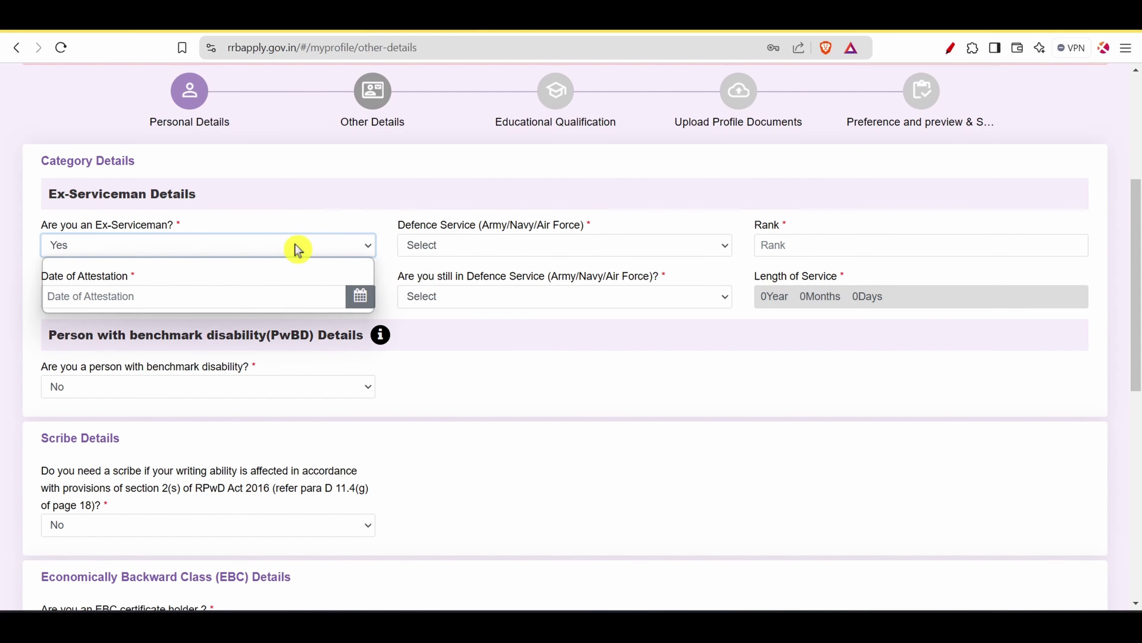
pyautogui.click(230, 303)
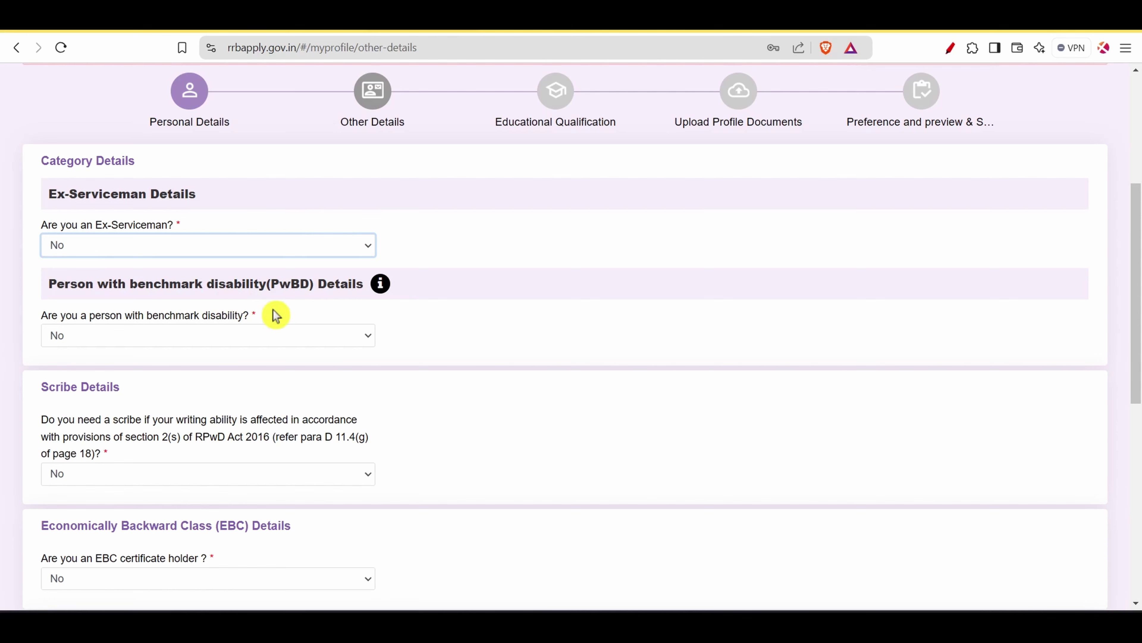
# - Examine the benchmark disability fields, including disability category, sub-category and percentage, and set the benchmark disability answer back to No
pyautogui.click(344, 338)
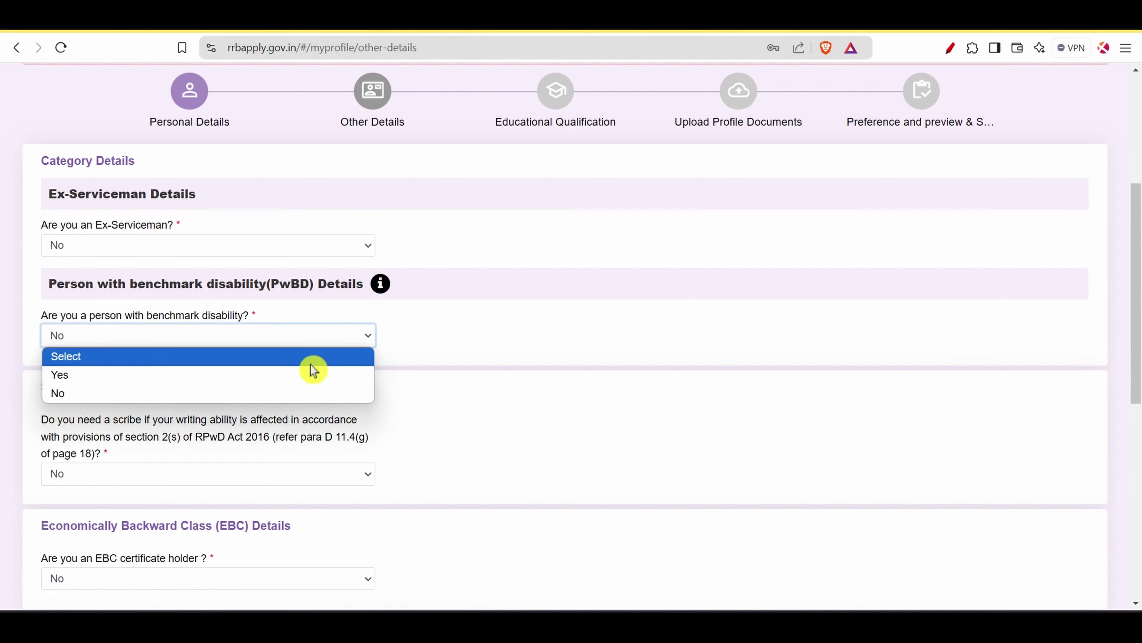
pyautogui.click(309, 381)
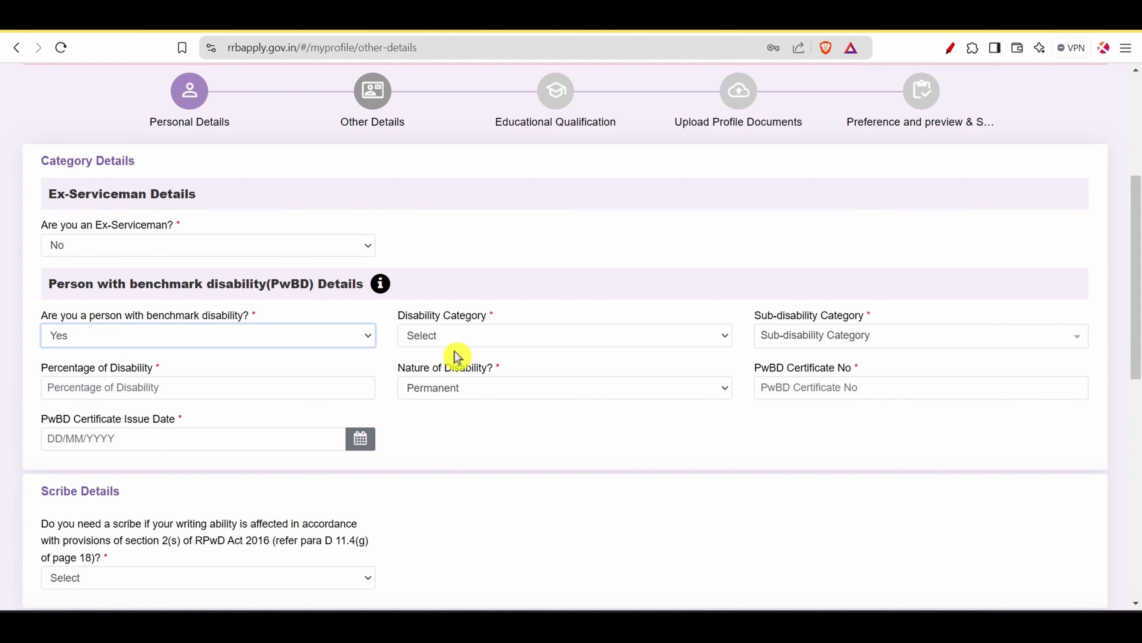
pyautogui.click(542, 342)
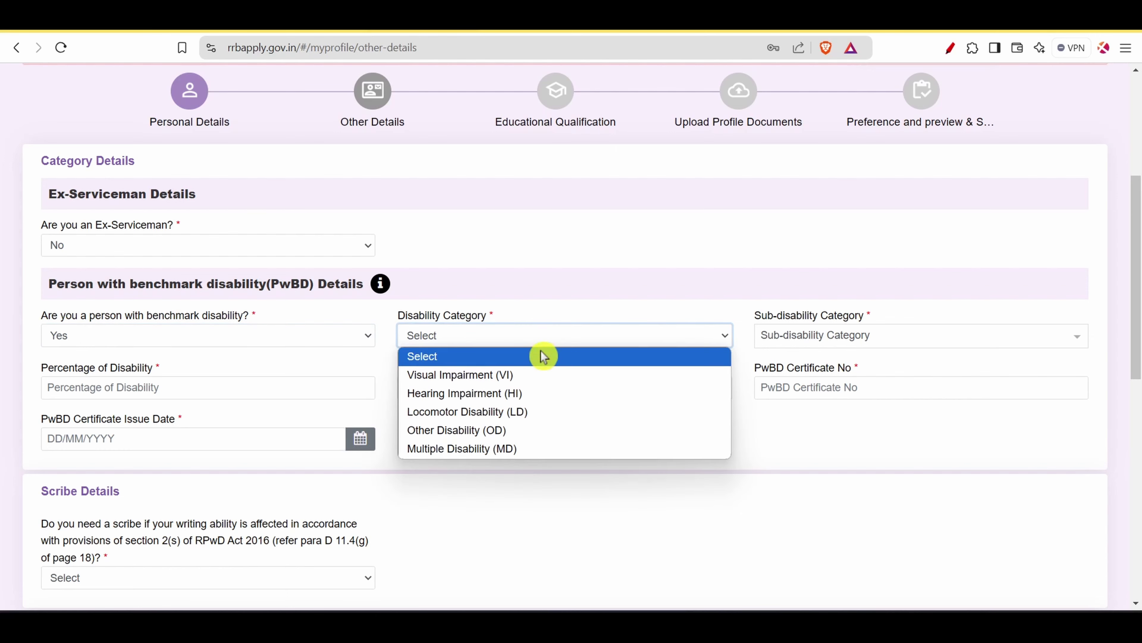
pyautogui.click(772, 452)
pyautogui.click(837, 349)
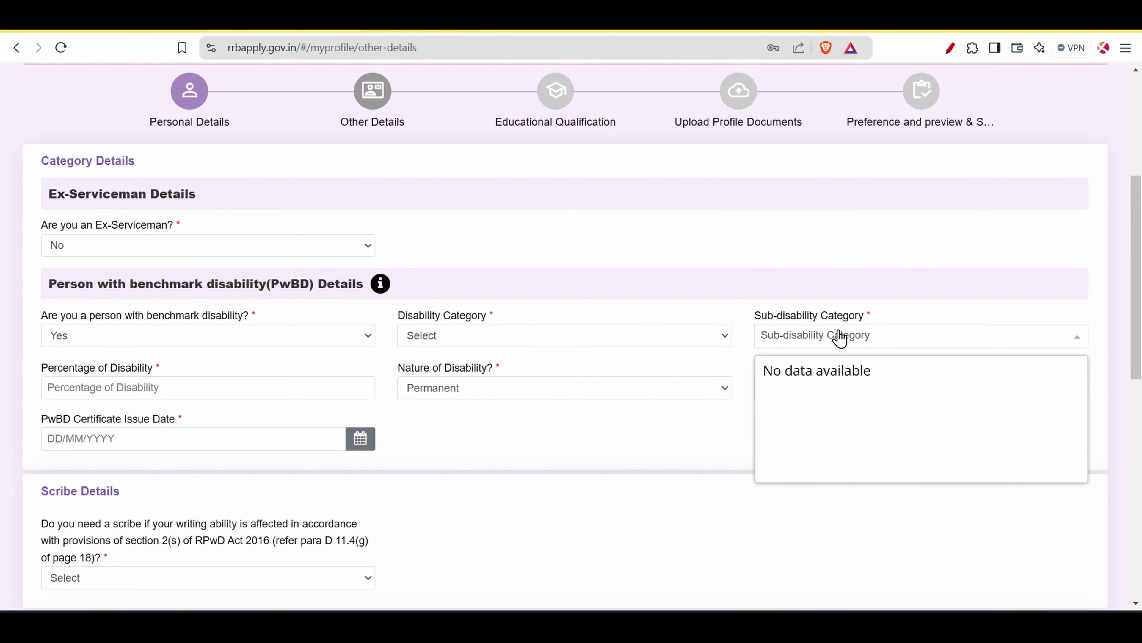
pyautogui.click(666, 455)
pyautogui.click(193, 394)
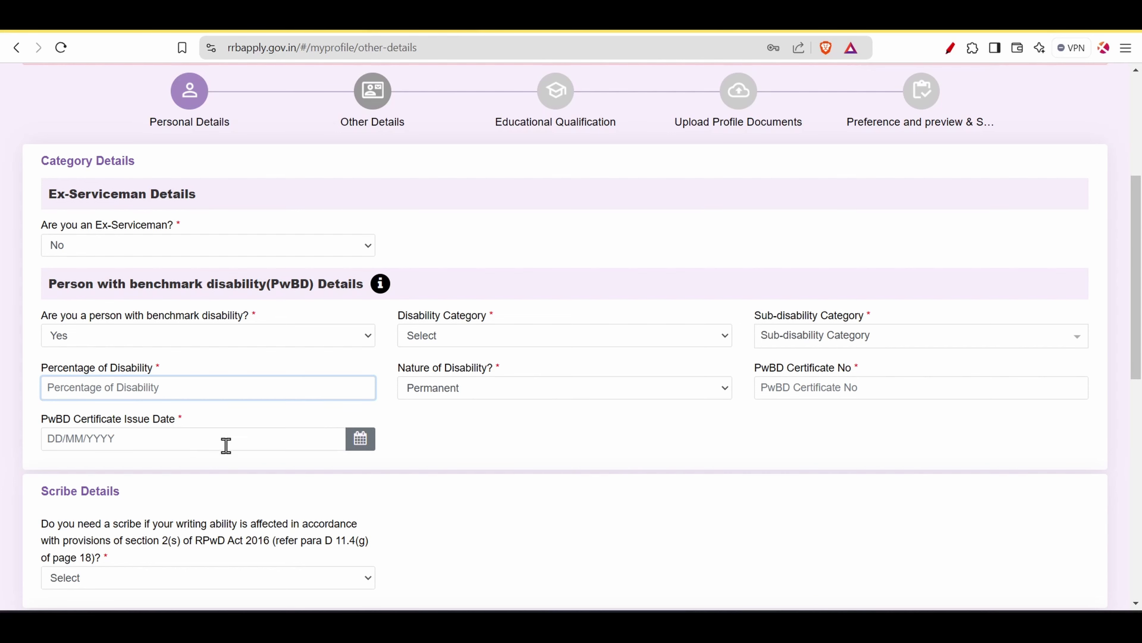
pyautogui.click(465, 443)
pyautogui.click(252, 342)
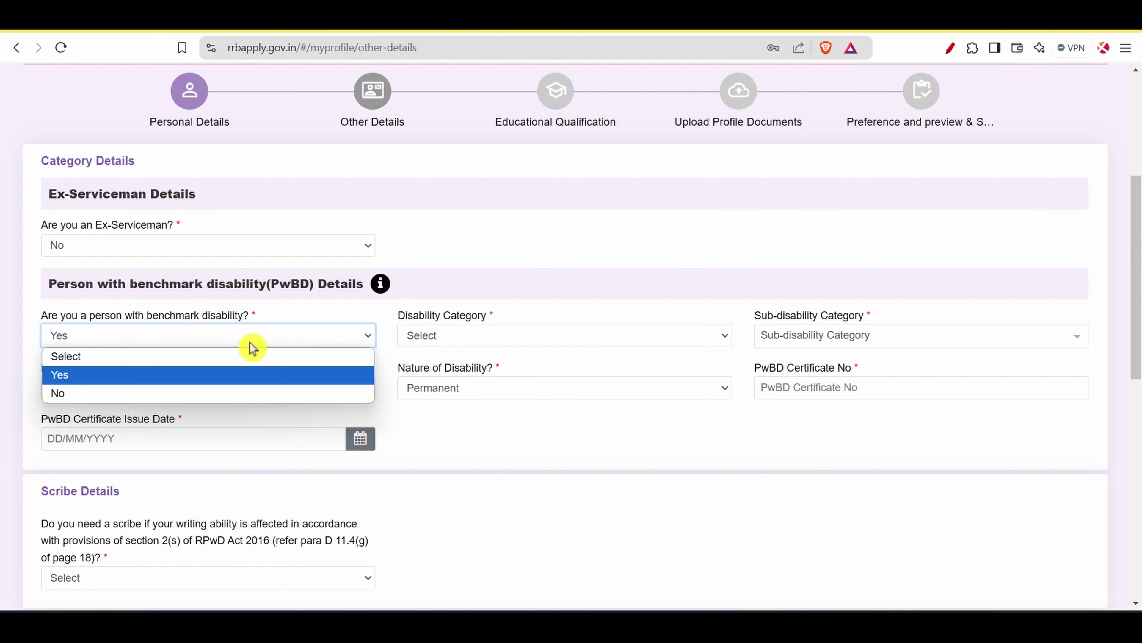
pyautogui.click(180, 395)
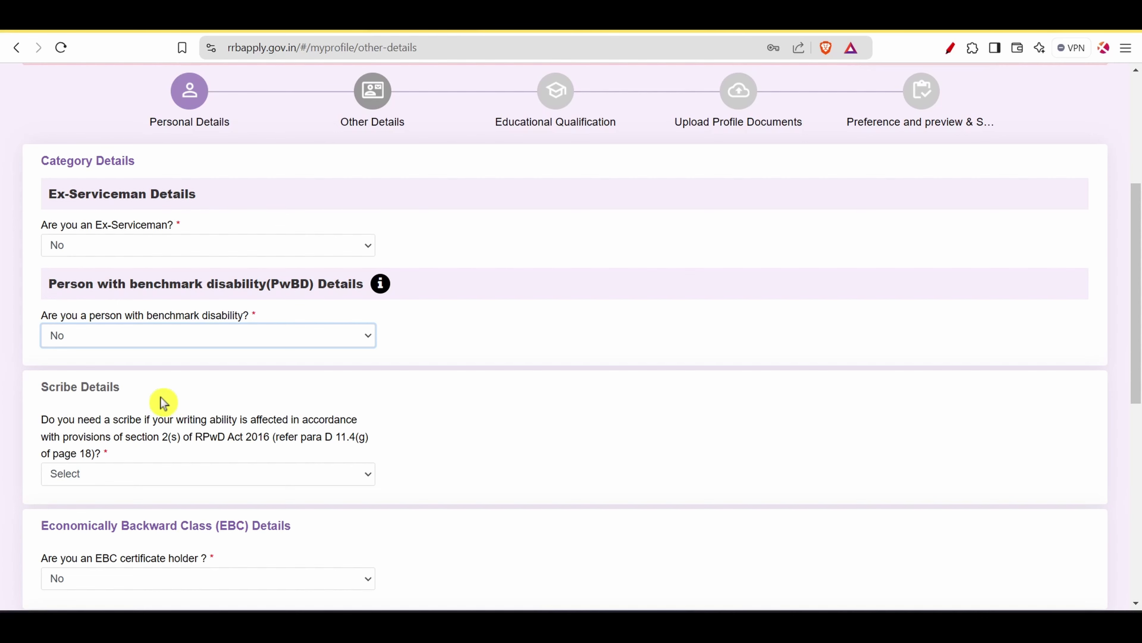
# - Answer No to needing a scribe and Yes to being an EBC certificate holder
pyautogui.click(332, 478)
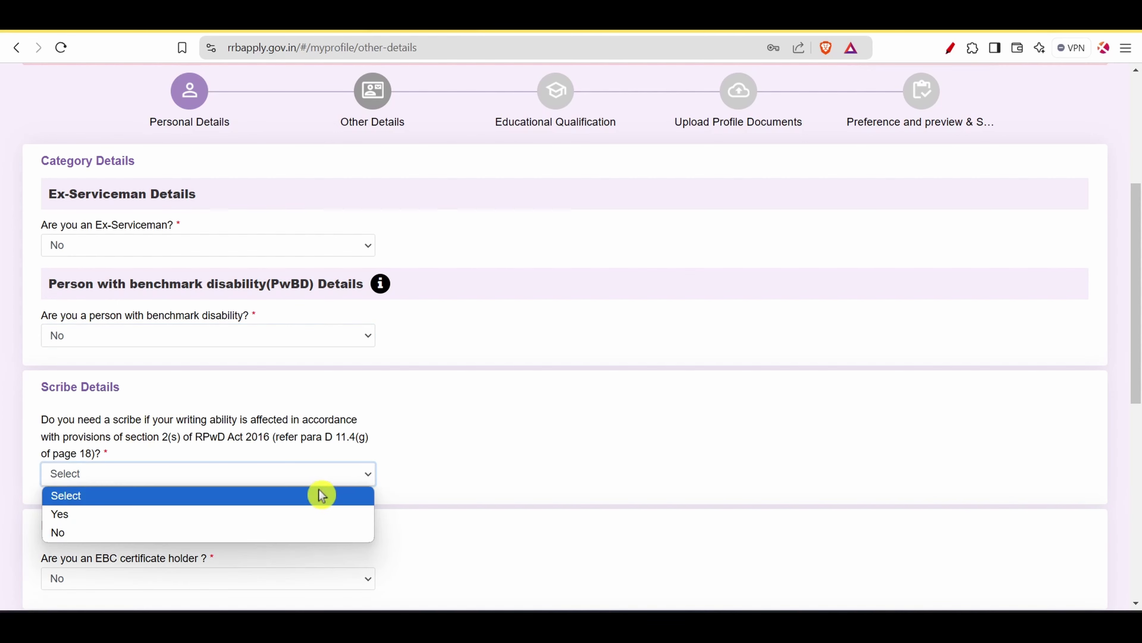
pyautogui.click(288, 534)
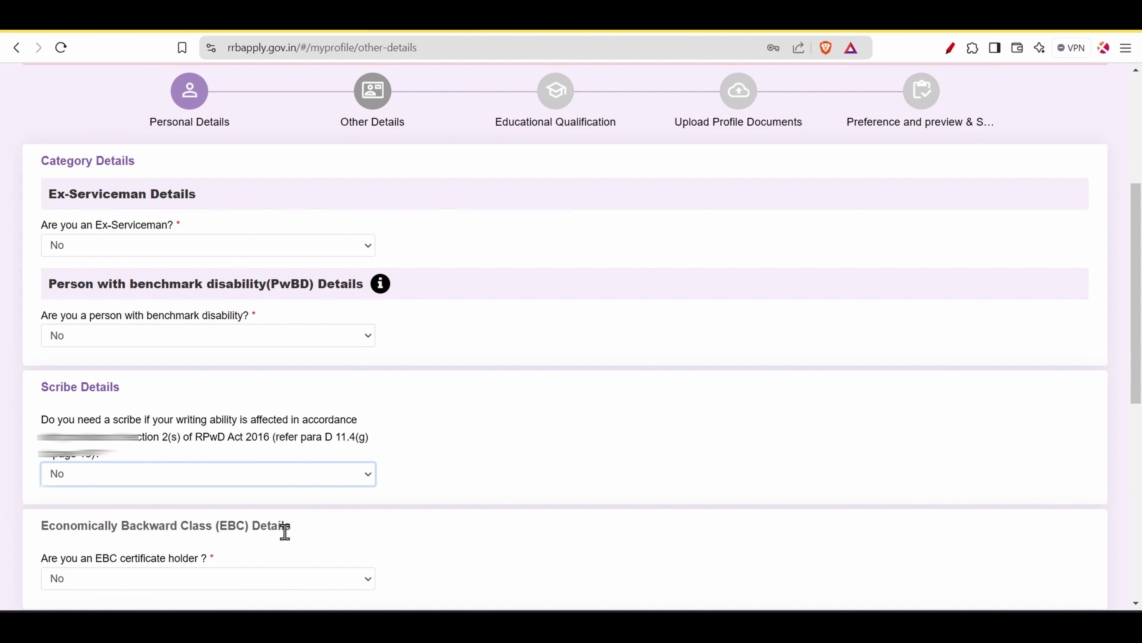
pyautogui.scroll(-8, 285, 531)
pyautogui.click(187, 130)
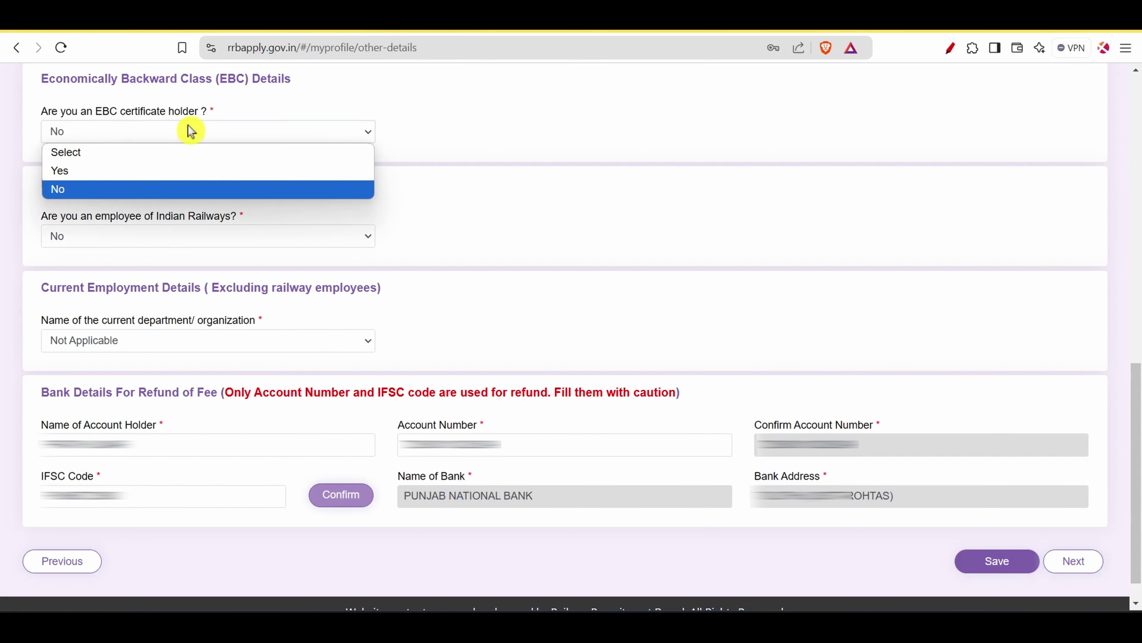
pyautogui.click(157, 175)
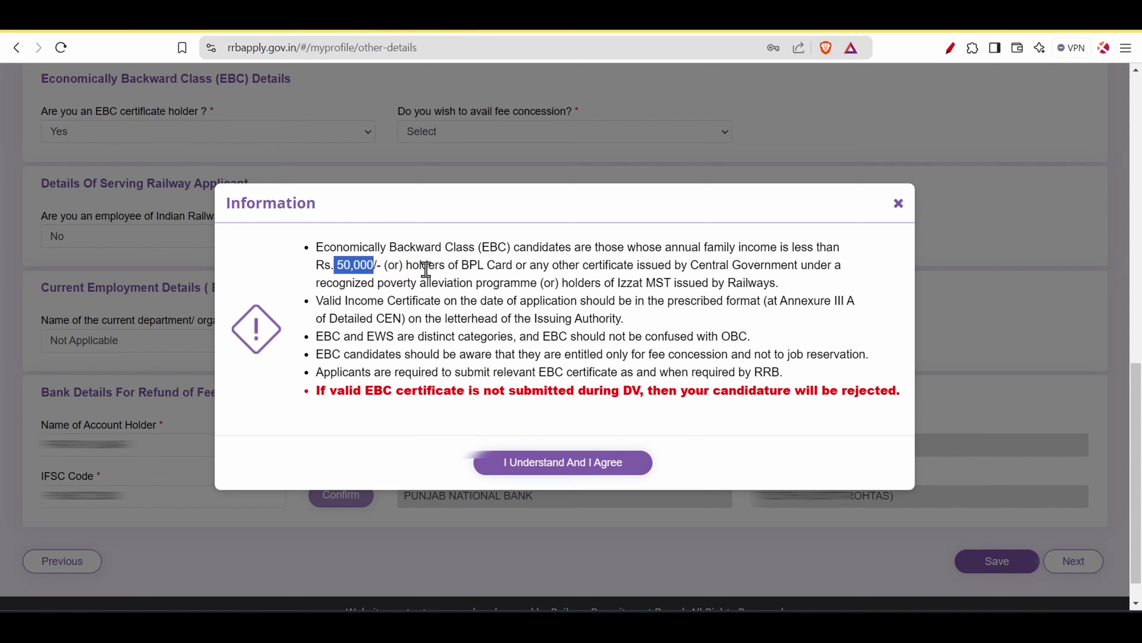
# - Read the annual income and BPL Card criteria in the EBC information notice, and agree to it
pyautogui.moveTo(462, 265); pyautogui.dragTo(513, 265)
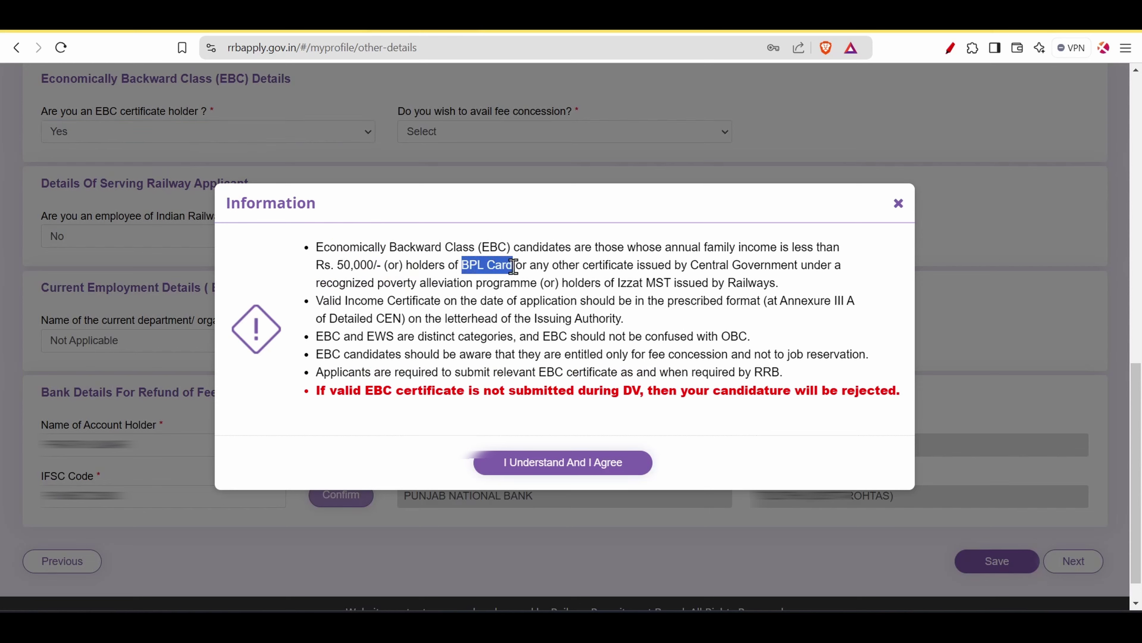
pyautogui.click(544, 271)
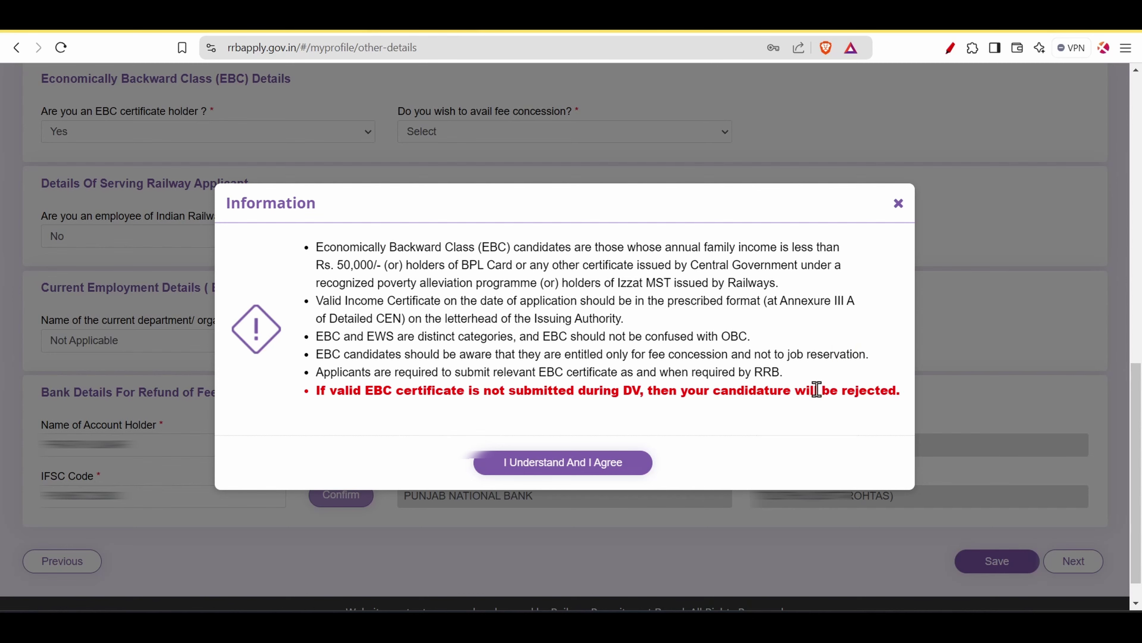
pyautogui.click(584, 464)
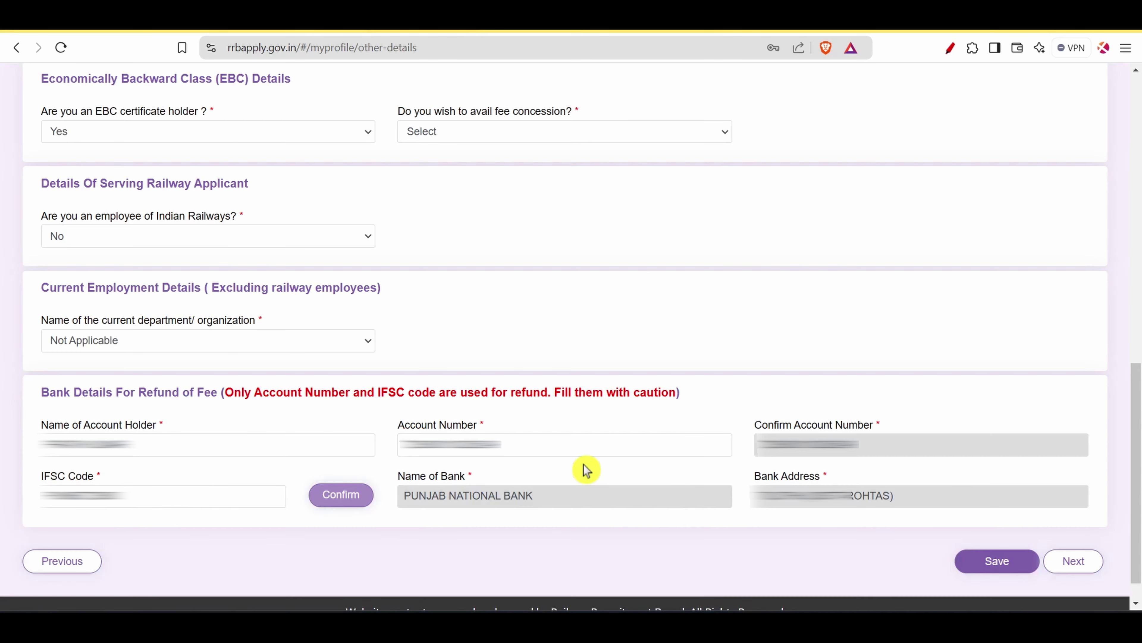
# - Check the fee concession choices, and change the EBC certificate holder answer to No
pyautogui.click(559, 130)
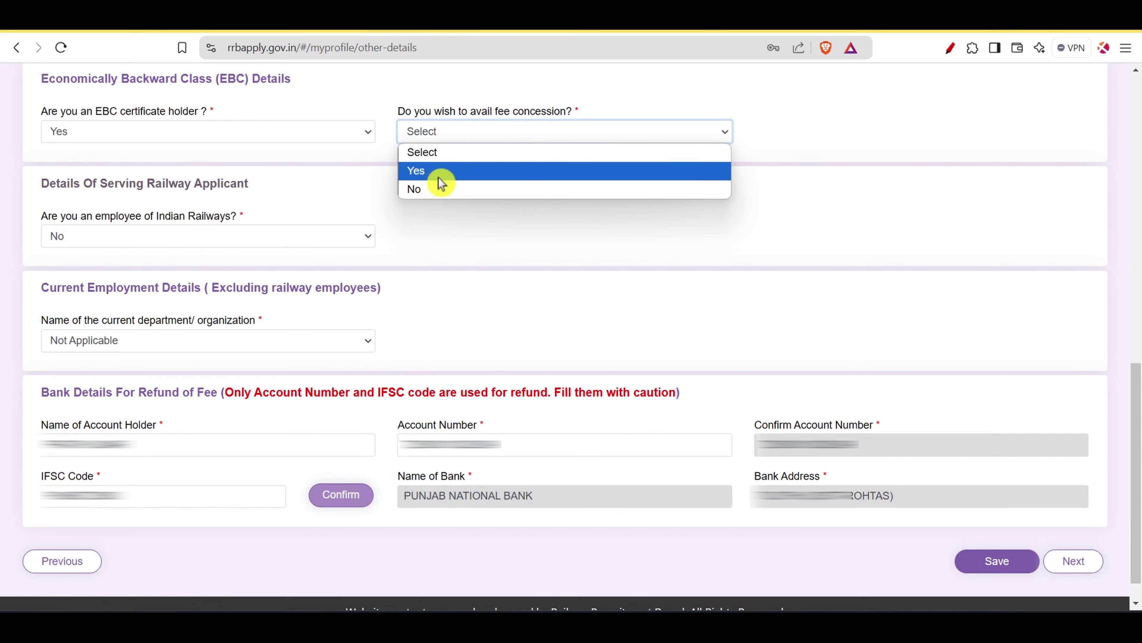
pyautogui.click(334, 138)
pyautogui.click(272, 187)
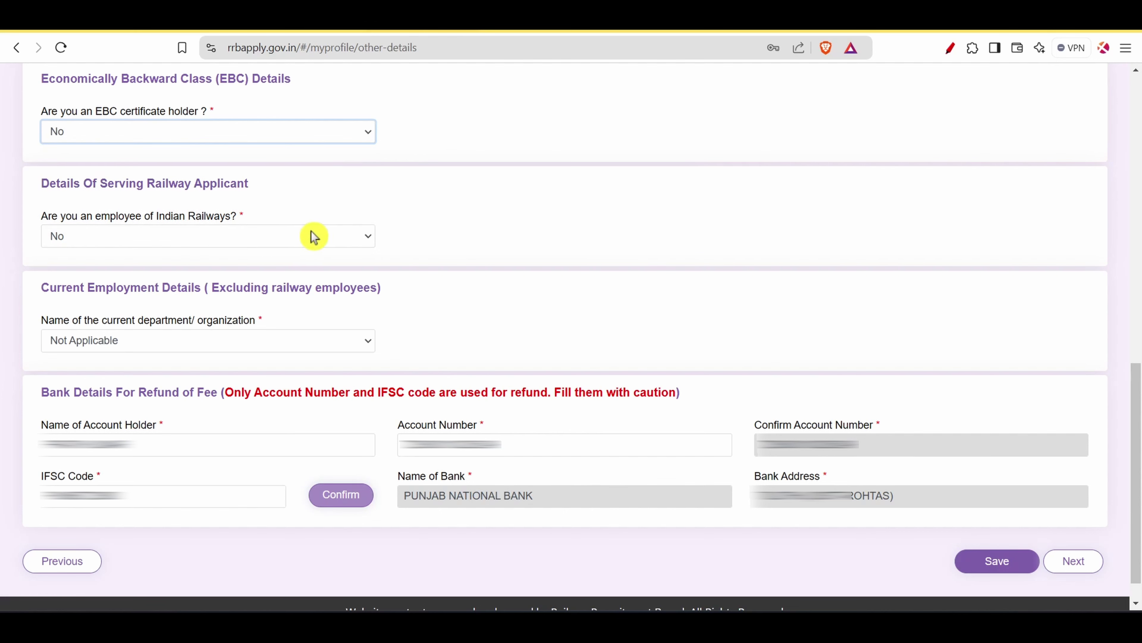
# - Keep No for being an Indian Railways employee and Not Applicable for the current department or organization
pyautogui.click(314, 240)
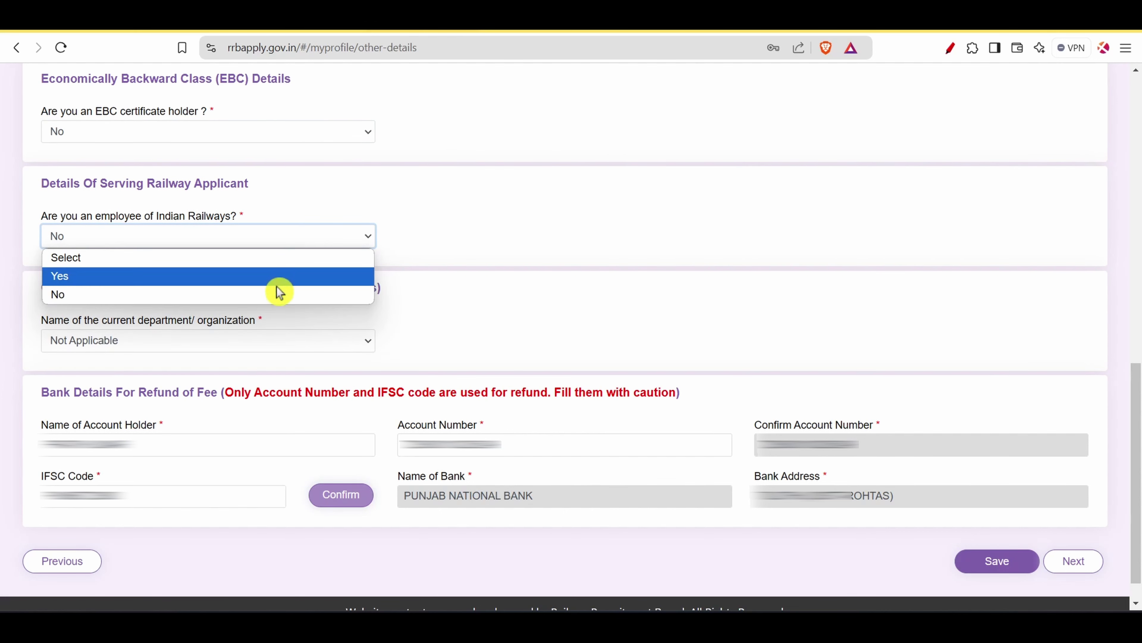
pyautogui.click(439, 241)
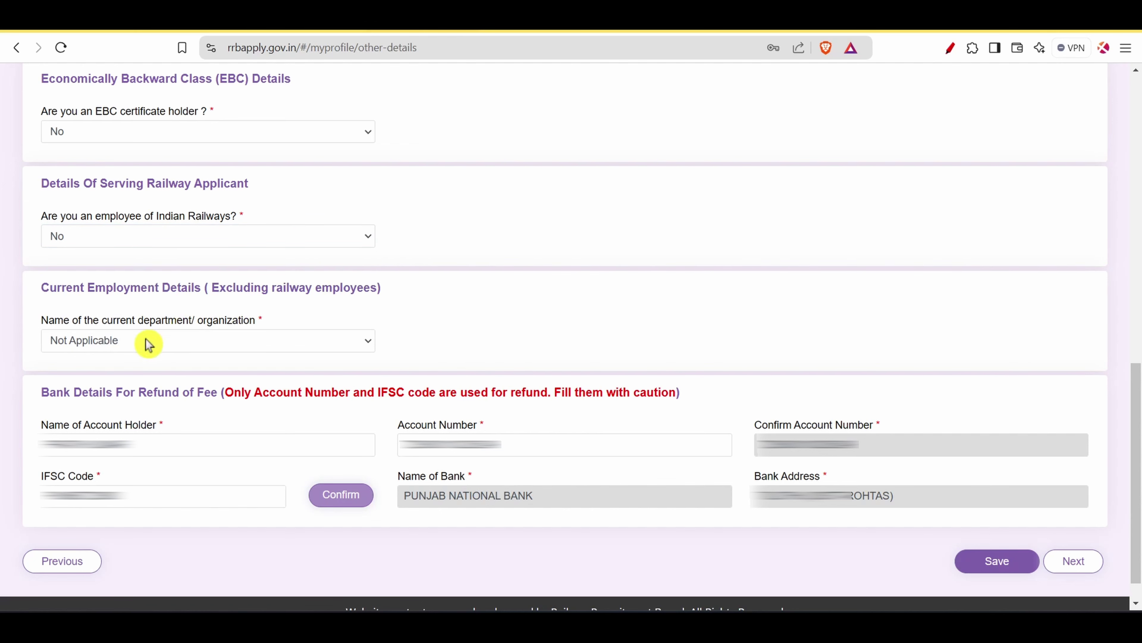
pyautogui.click(298, 343)
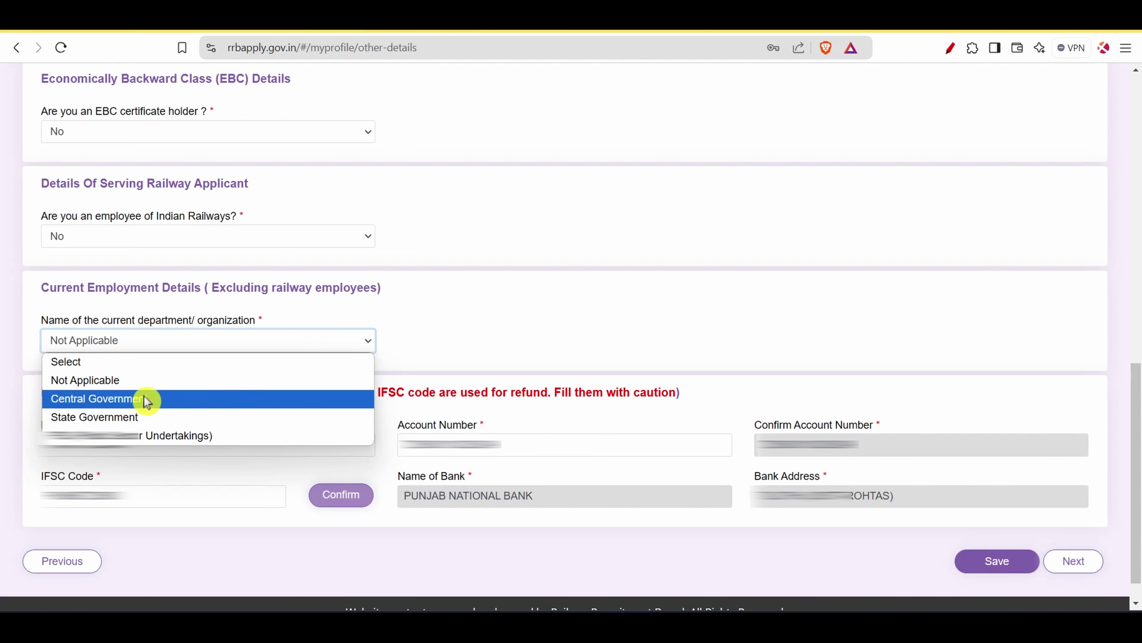
pyautogui.click(144, 385)
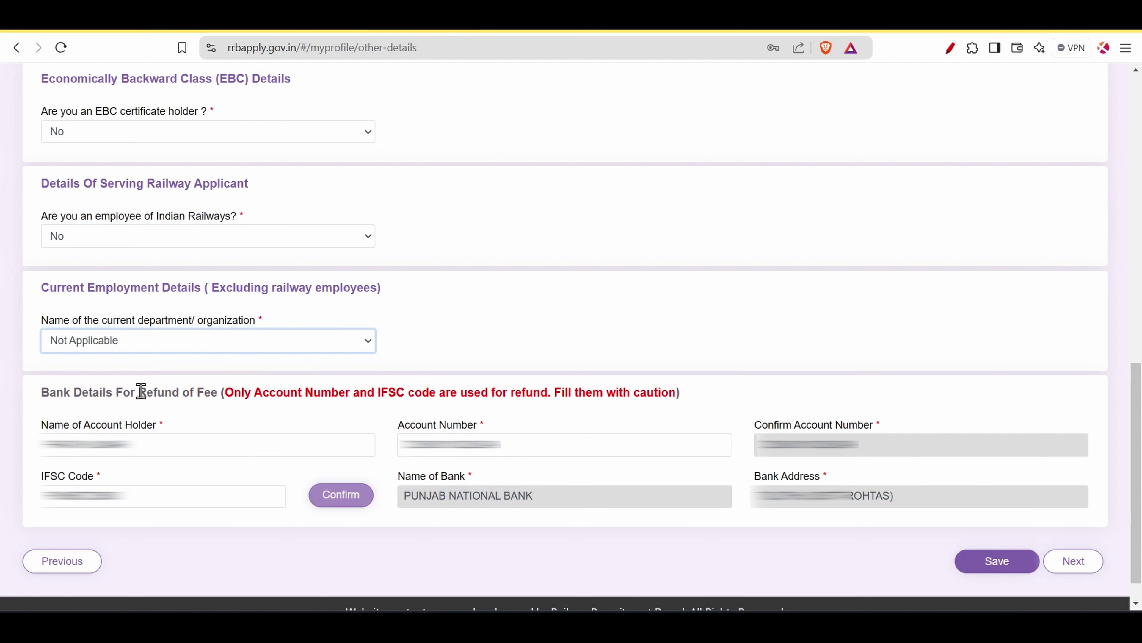
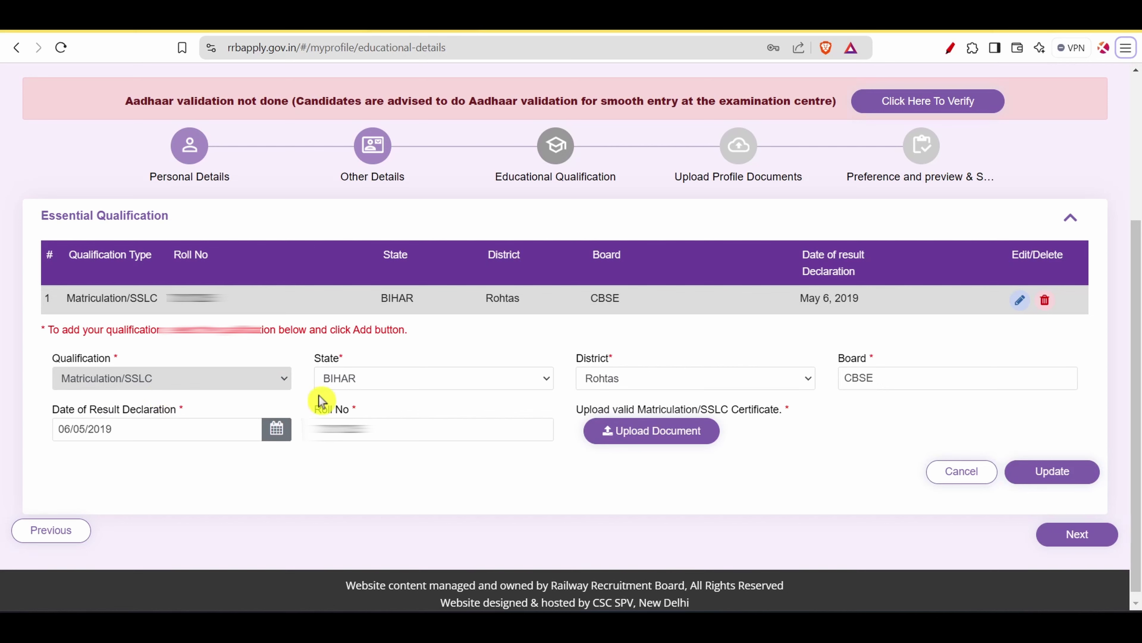
# - Review the Matriculation/SSLC entry's state, district and board, keeping BIHAR as the state and Rohtas as the district
pyautogui.click(428, 380)
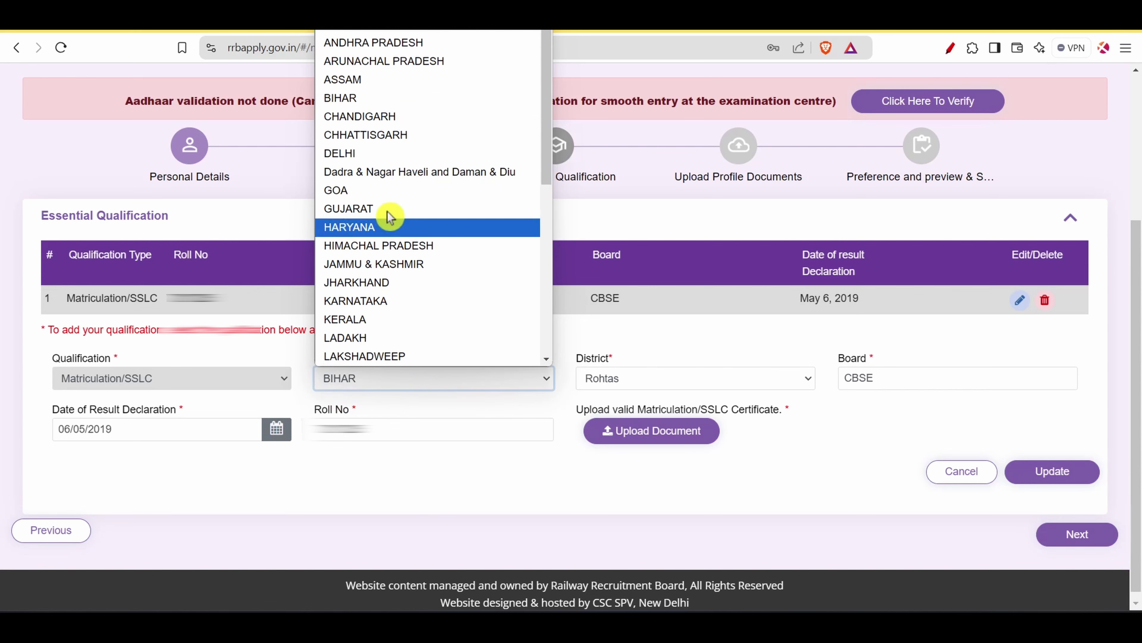
pyautogui.click(392, 100)
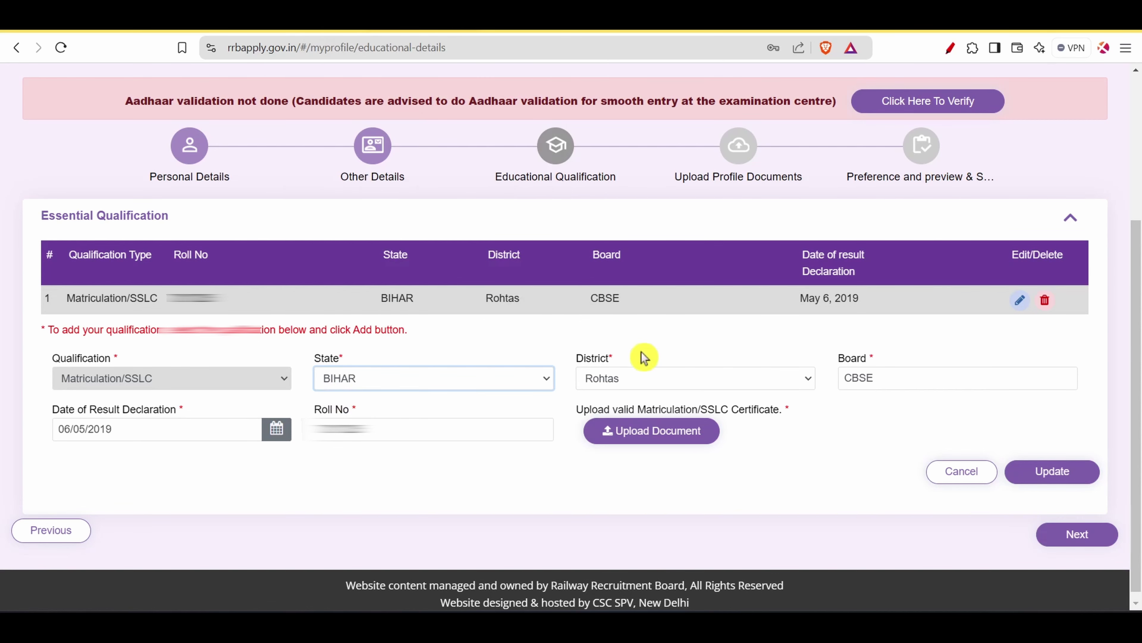
pyautogui.click(659, 381)
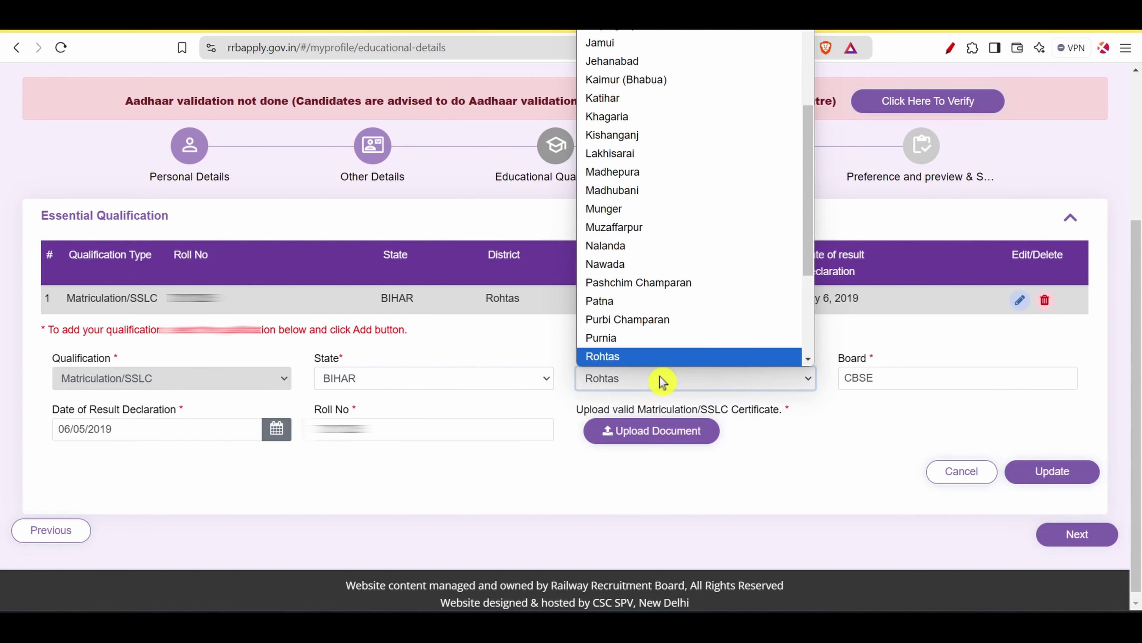
pyautogui.click(853, 450)
pyautogui.click(895, 382)
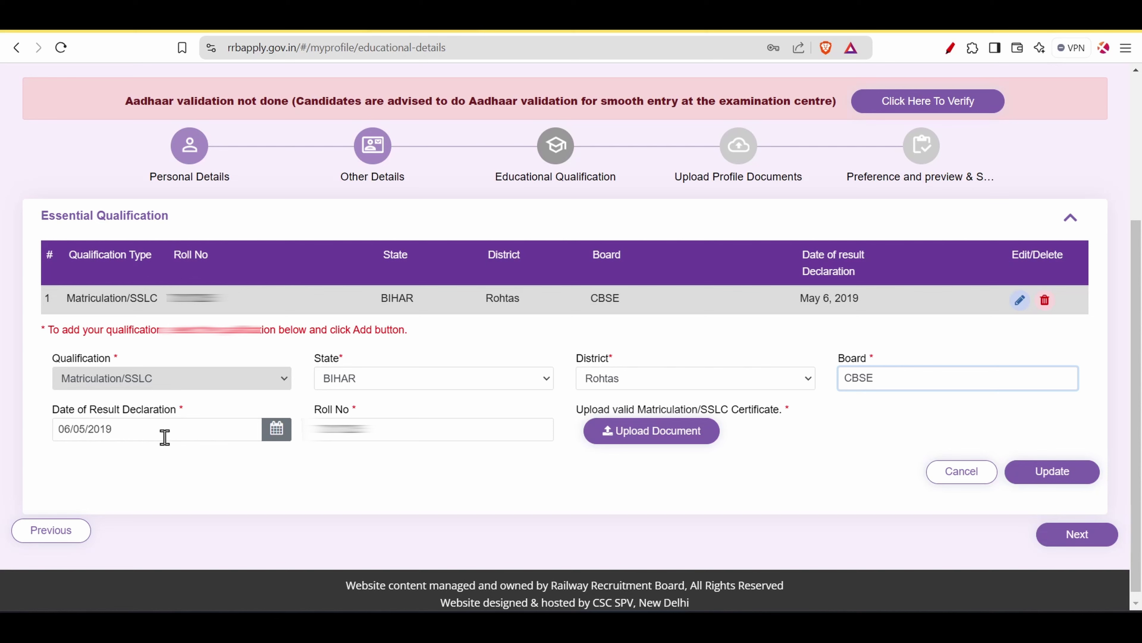
# - Check the result declaration date and roll number of the Matriculation/SSLC entry, and update the entry
pyautogui.click(276, 435)
pyautogui.click(347, 466)
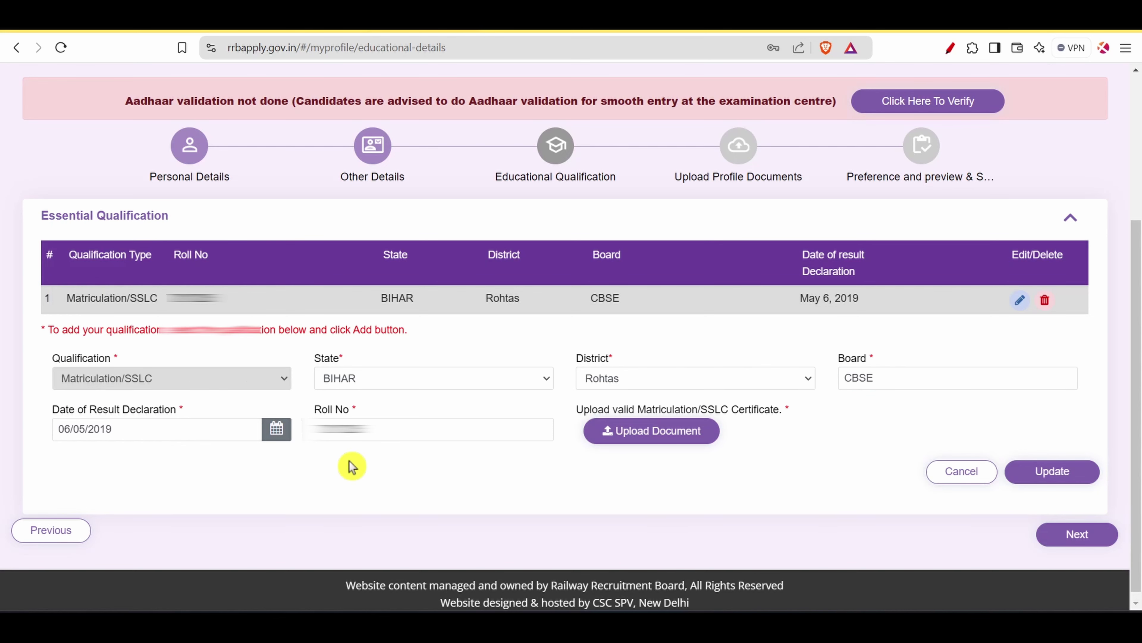
pyautogui.click(399, 435)
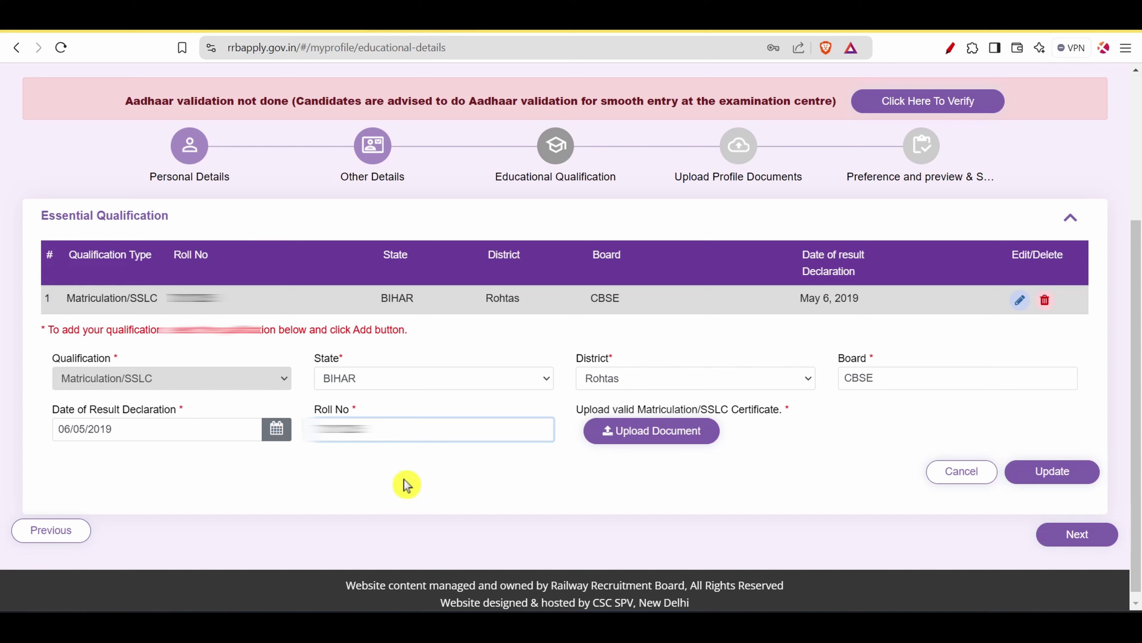
pyautogui.click(395, 470)
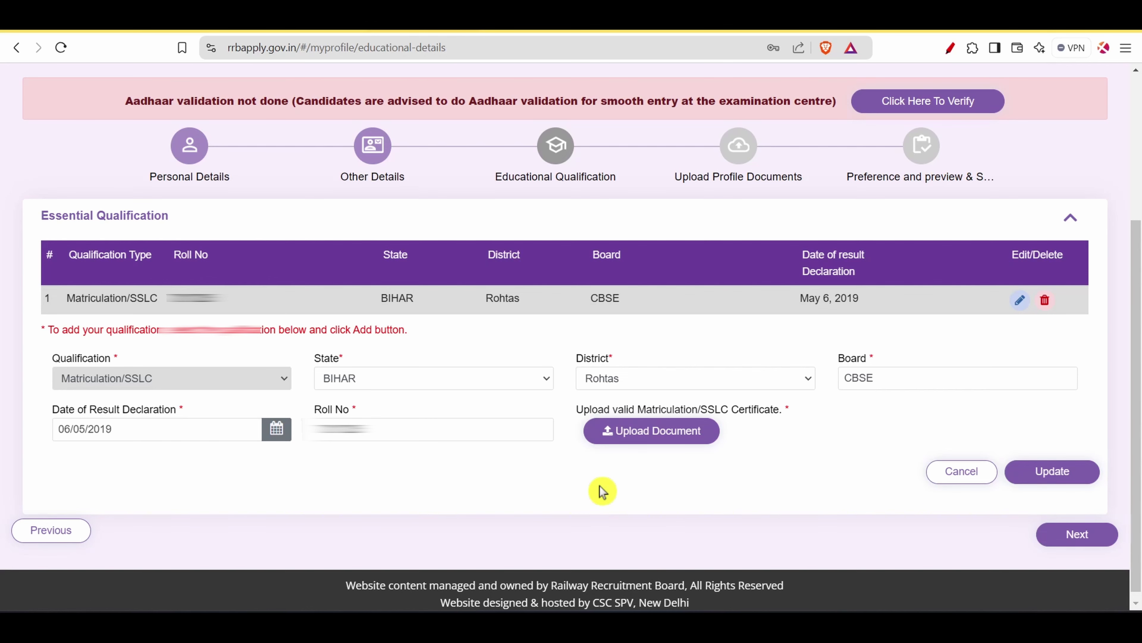
pyautogui.scroll(-1, 600, 487)
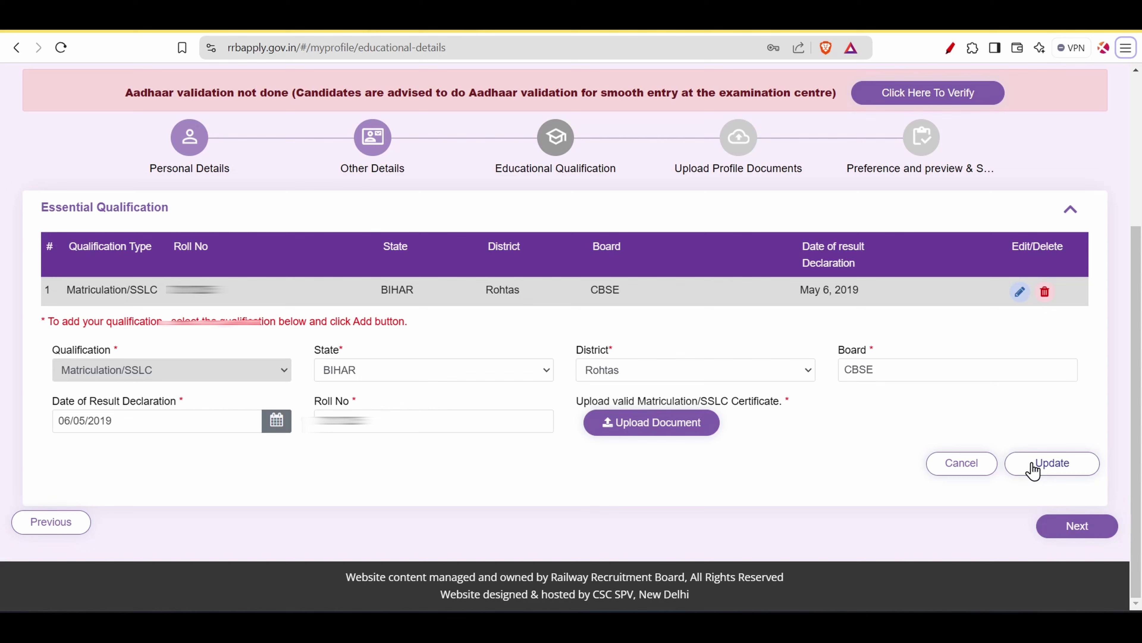
pyautogui.click(1046, 468)
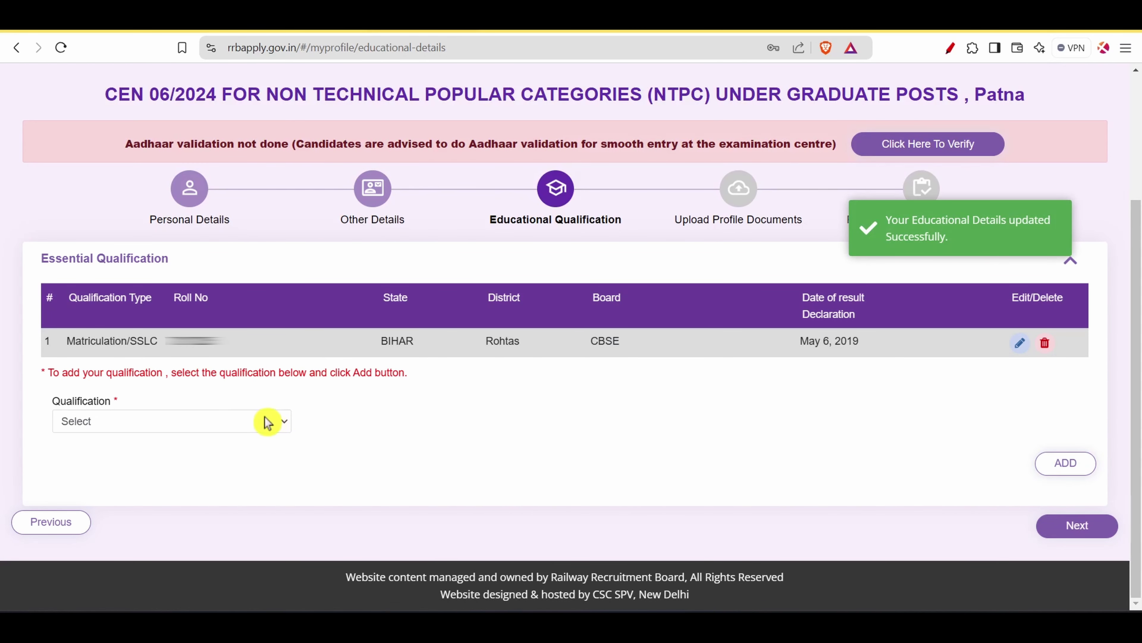
# - Start a new qualification entry with 12th (+2 Stage) or its equivalent as both qualification and discipline
pyautogui.click(255, 422)
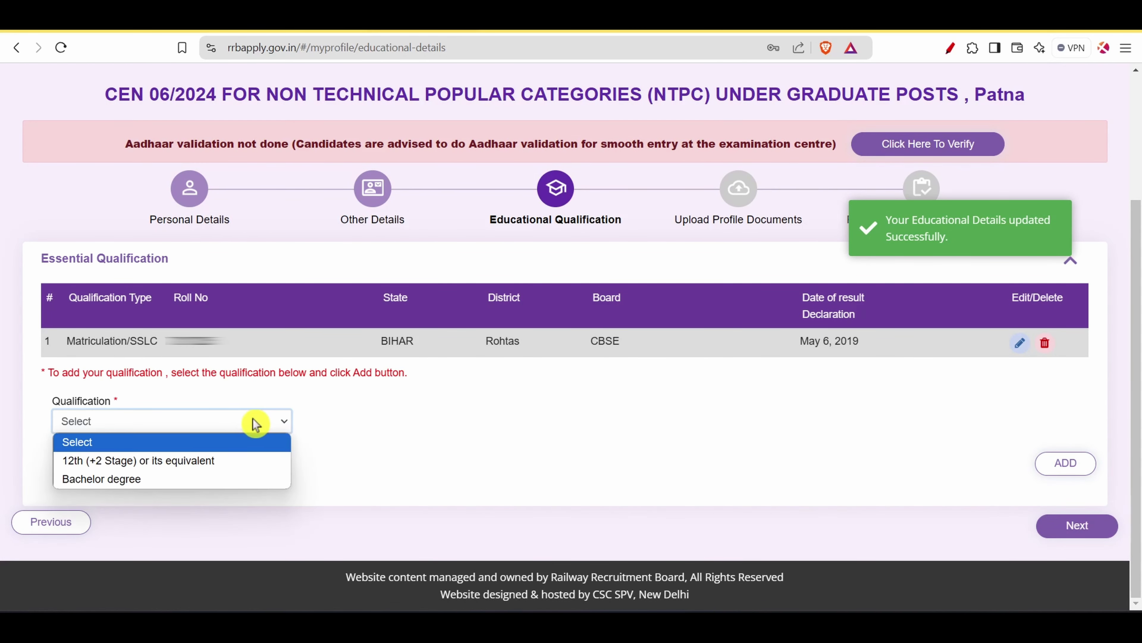
pyautogui.click(199, 468)
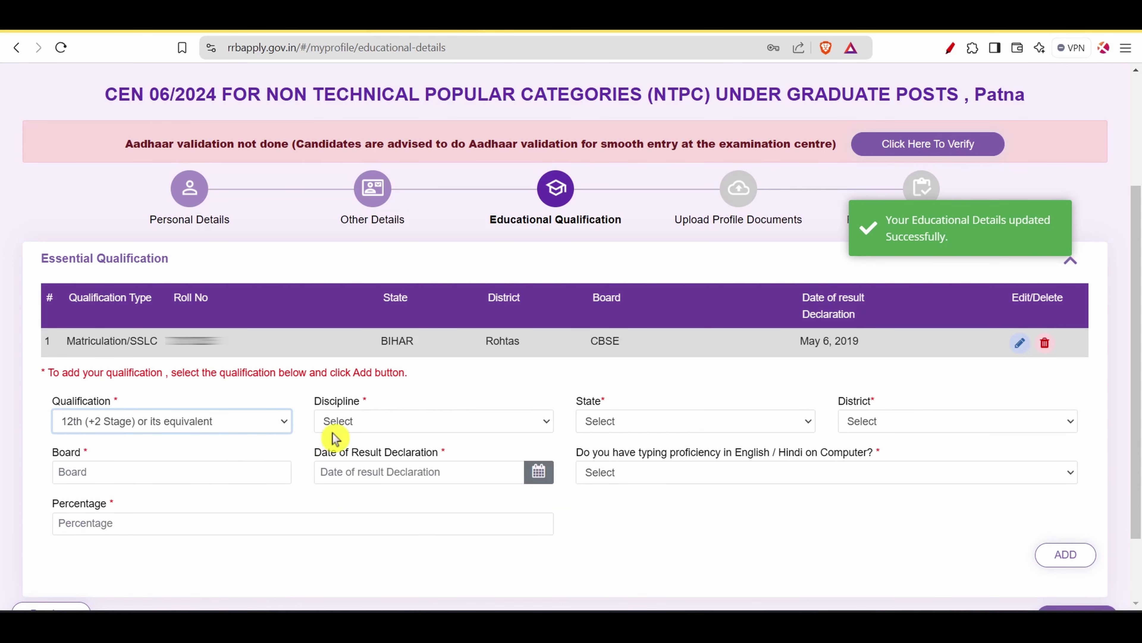
pyautogui.click(380, 431)
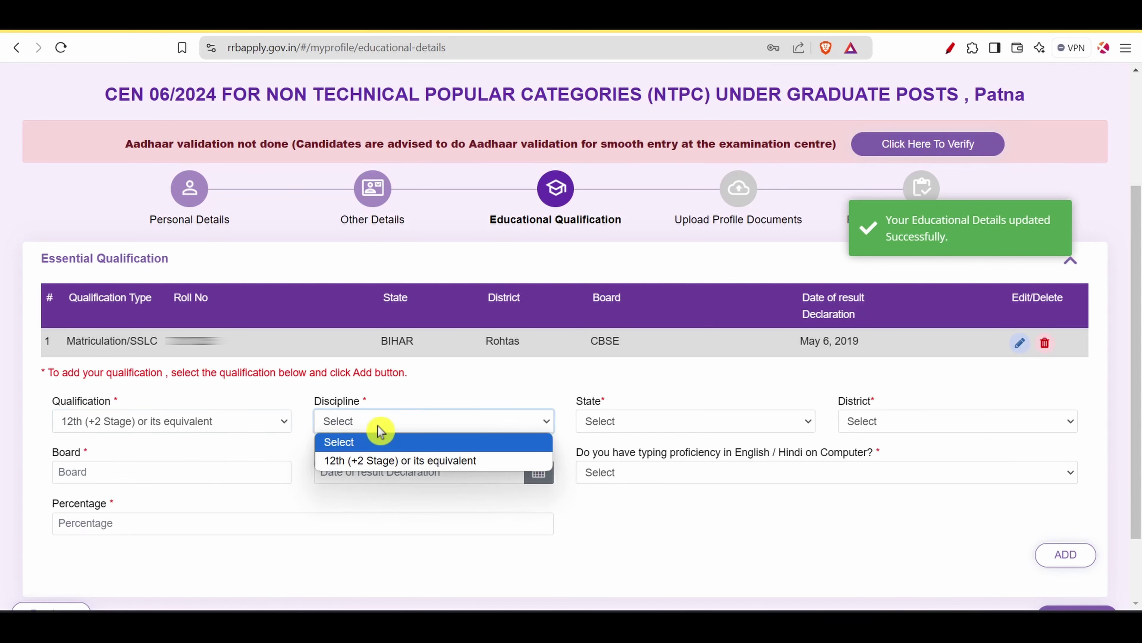
pyautogui.click(389, 463)
# - Set the 12th qualification's state to BIHAR and its district to Rohtas
pyautogui.click(638, 428)
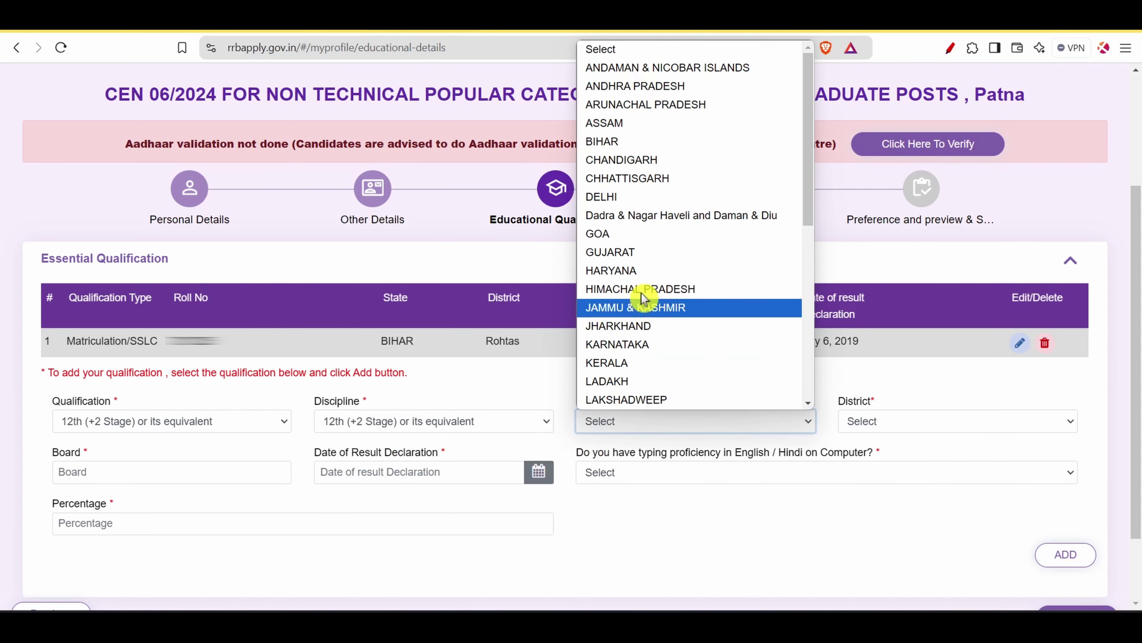
pyautogui.click(621, 142)
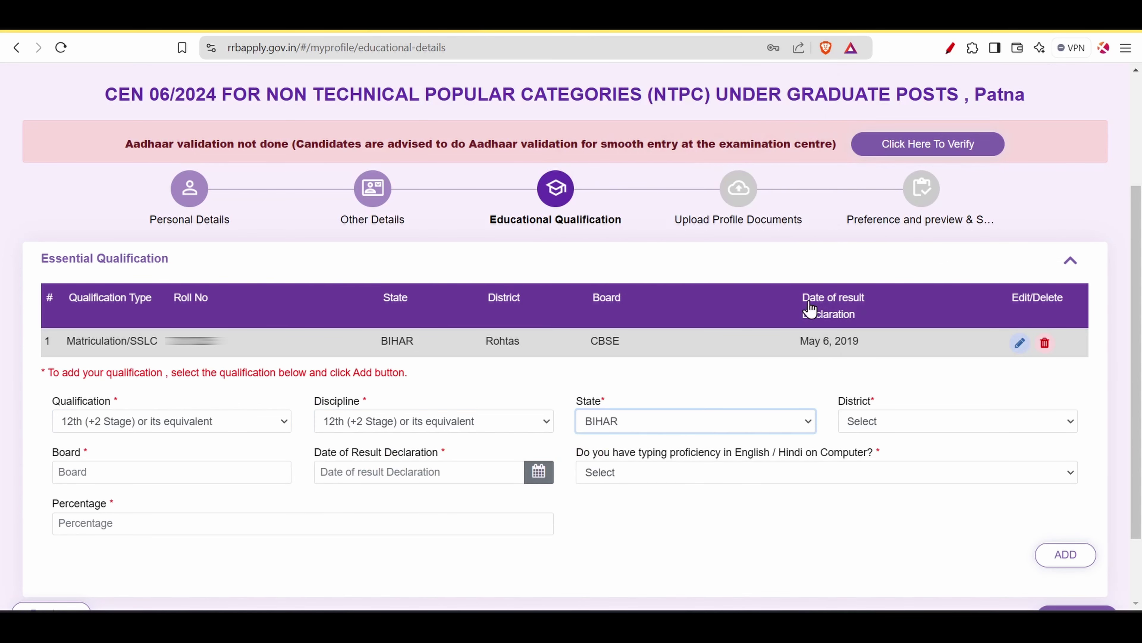
pyautogui.click(915, 422)
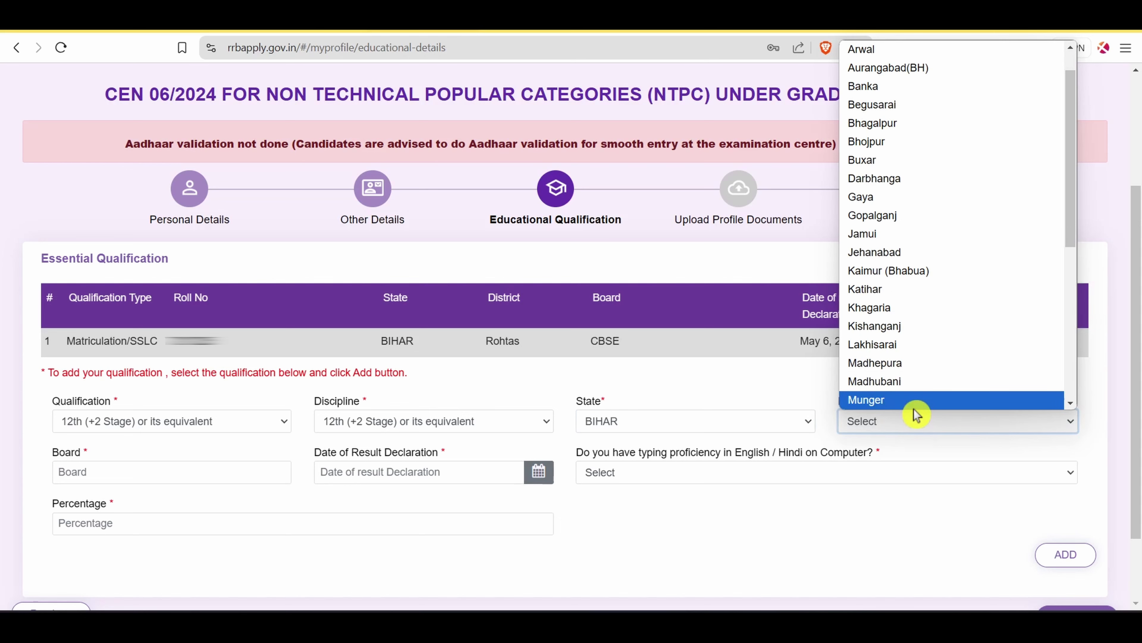
pyautogui.press('r')
pyautogui.click(864, 521)
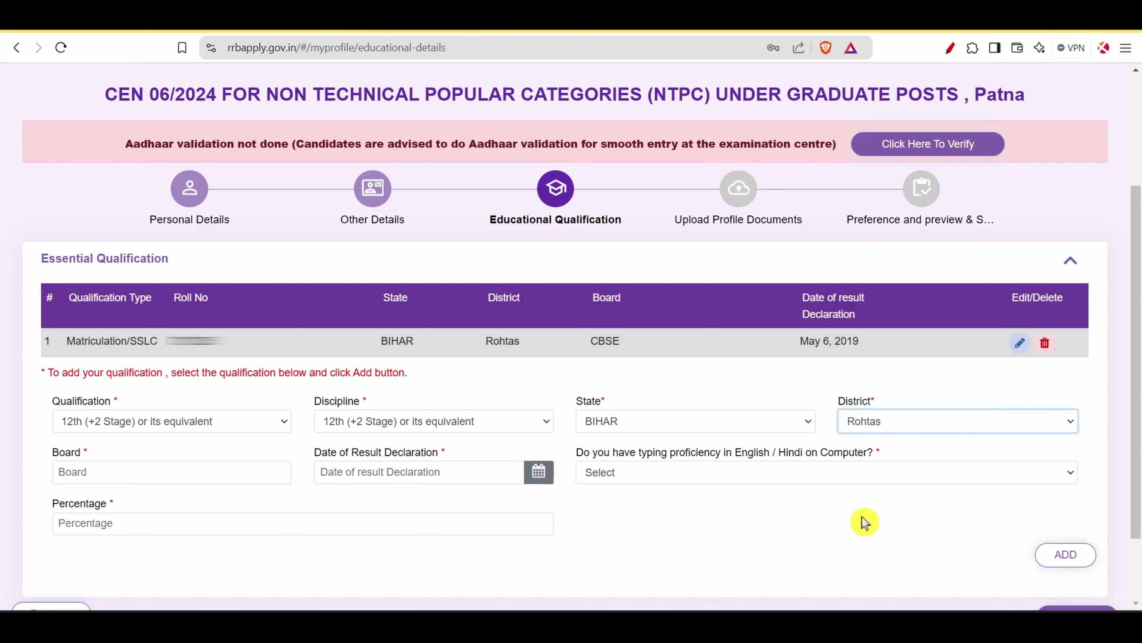
# - Enter bseb as the 12th qualification's board, and check the result date calendar and the typing proficiency choices
pyautogui.click(202, 471)
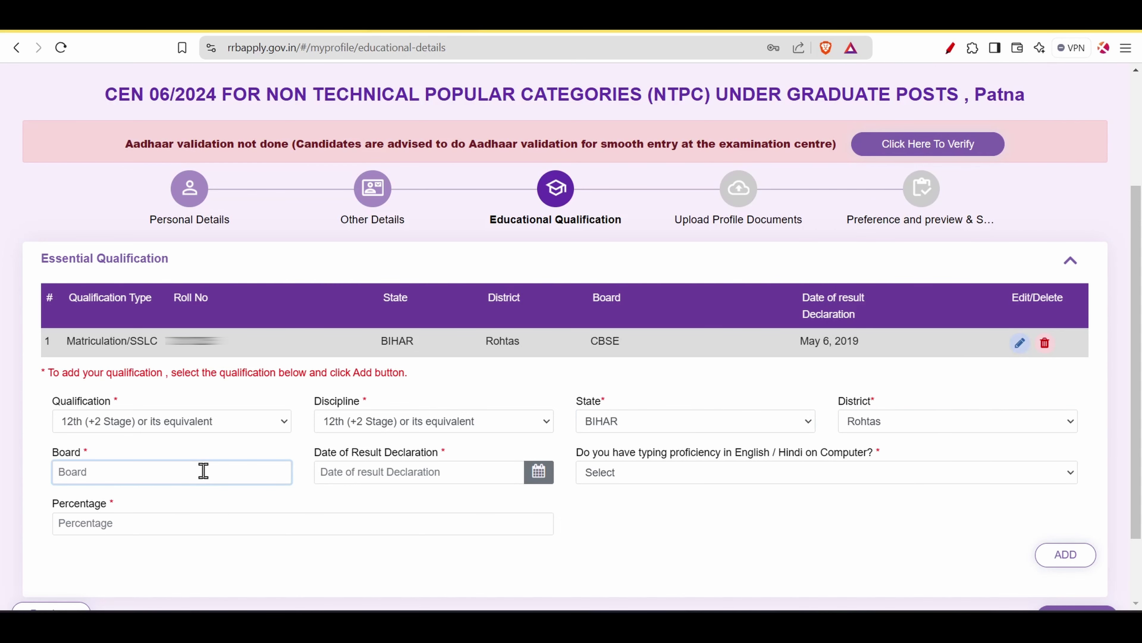
pyautogui.write('bseb')
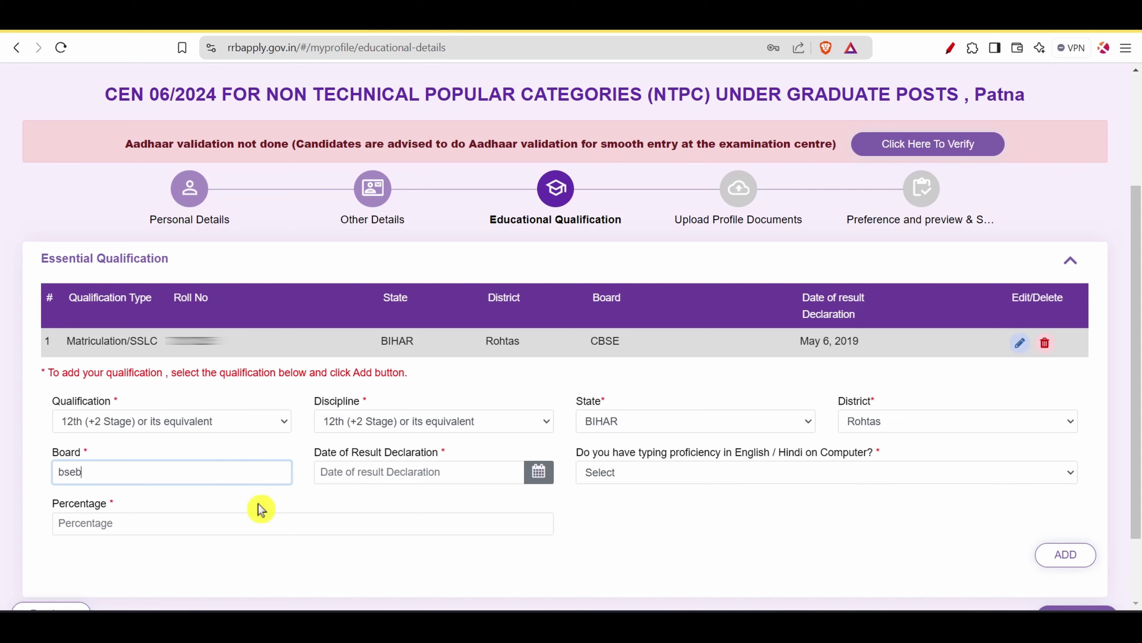
pyautogui.click(422, 474)
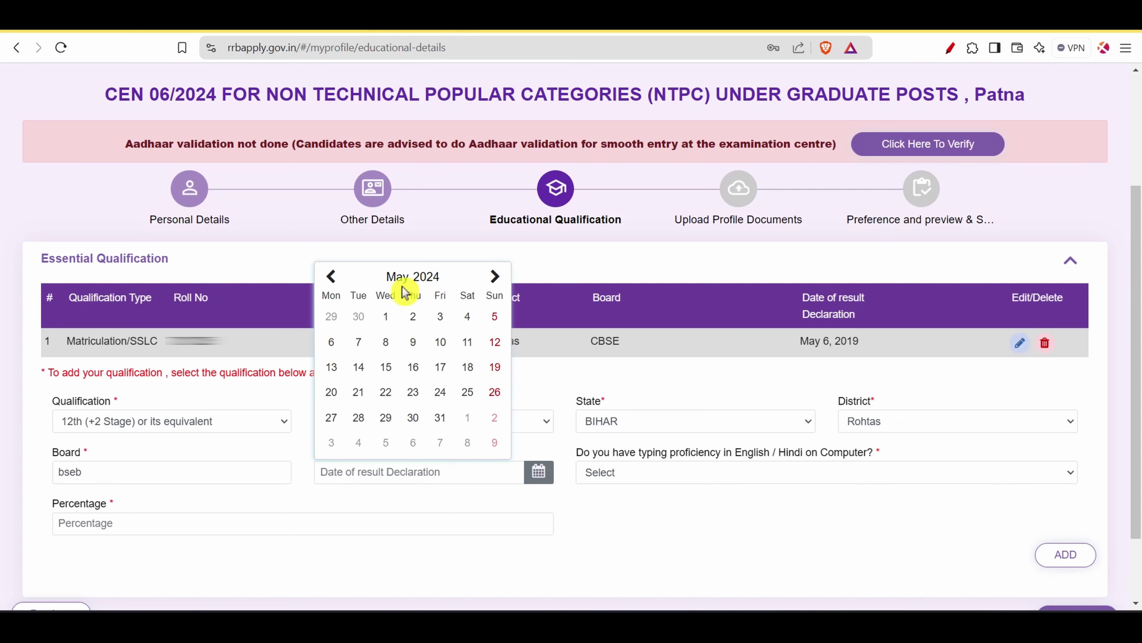
pyautogui.click(632, 542)
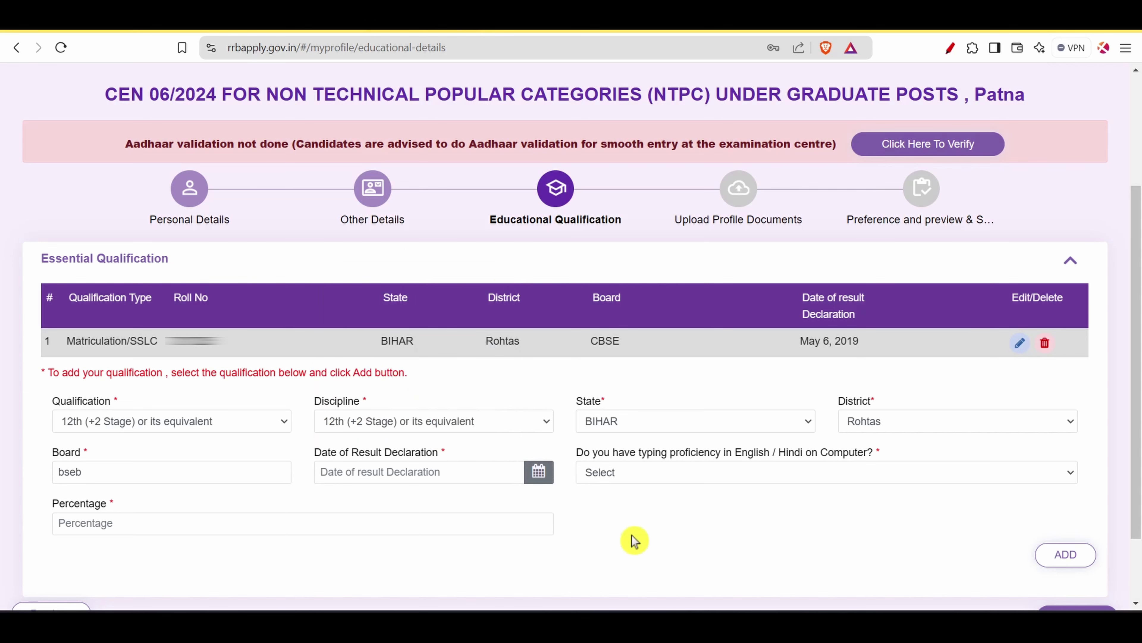
pyautogui.click(755, 477)
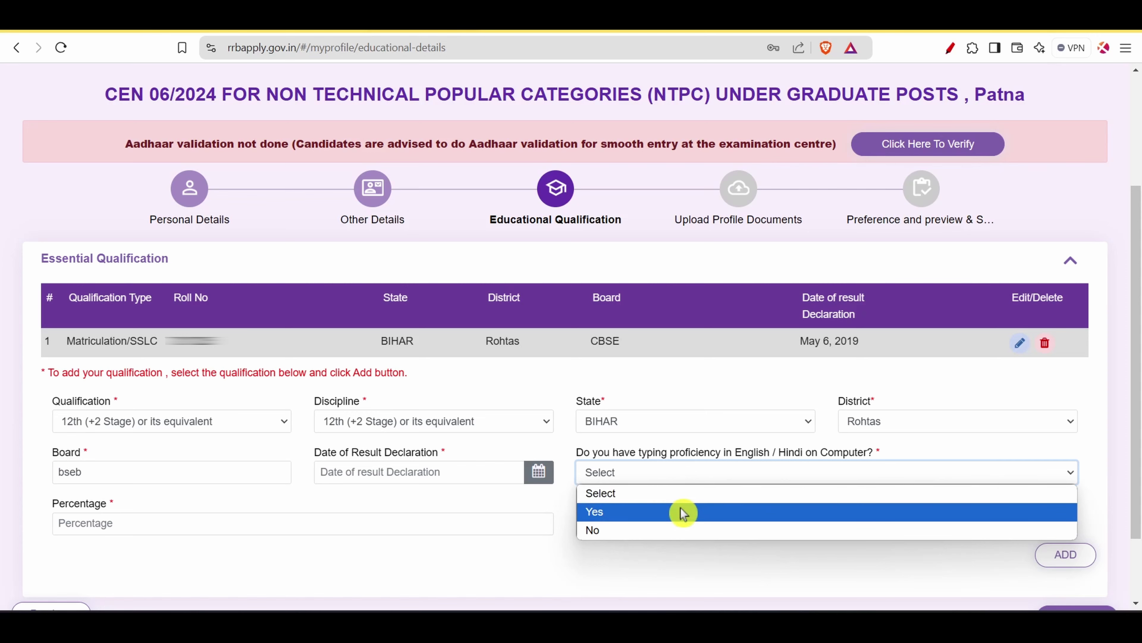
pyautogui.click(639, 567)
# - Switch to the CEN 06/2024 Under Graduate notification PDF and mark the Account Clerk Cum Typist and Junior Clerk Cum Typist posts in red
pyautogui.click(528, 20)
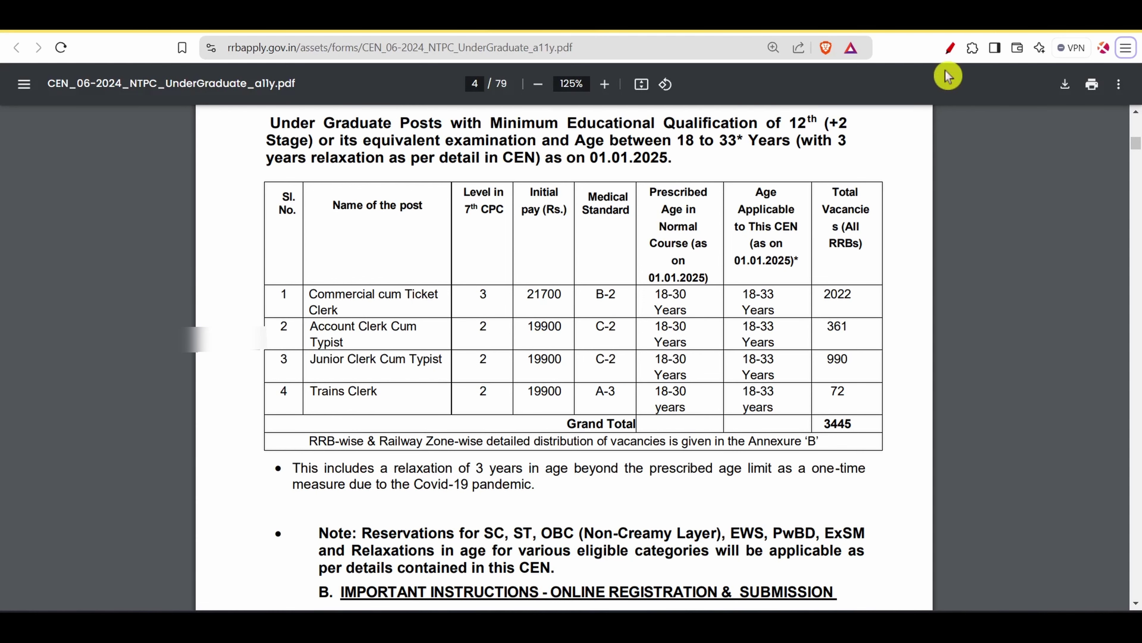
pyautogui.click(951, 55)
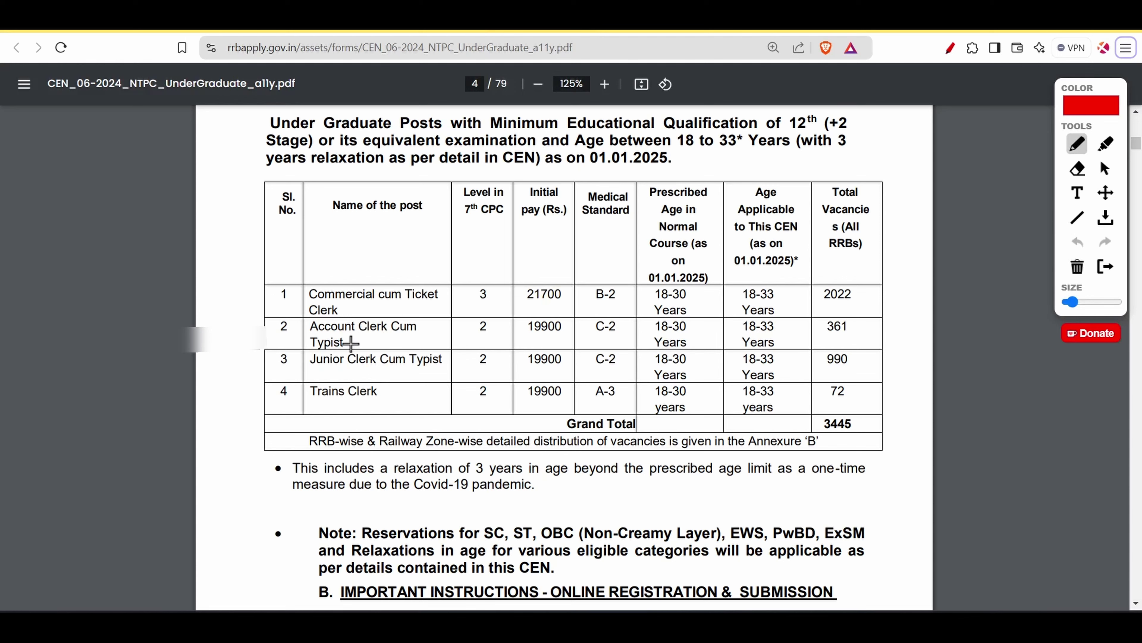
pyautogui.moveTo(372, 341); pyautogui.dragTo(415, 338)
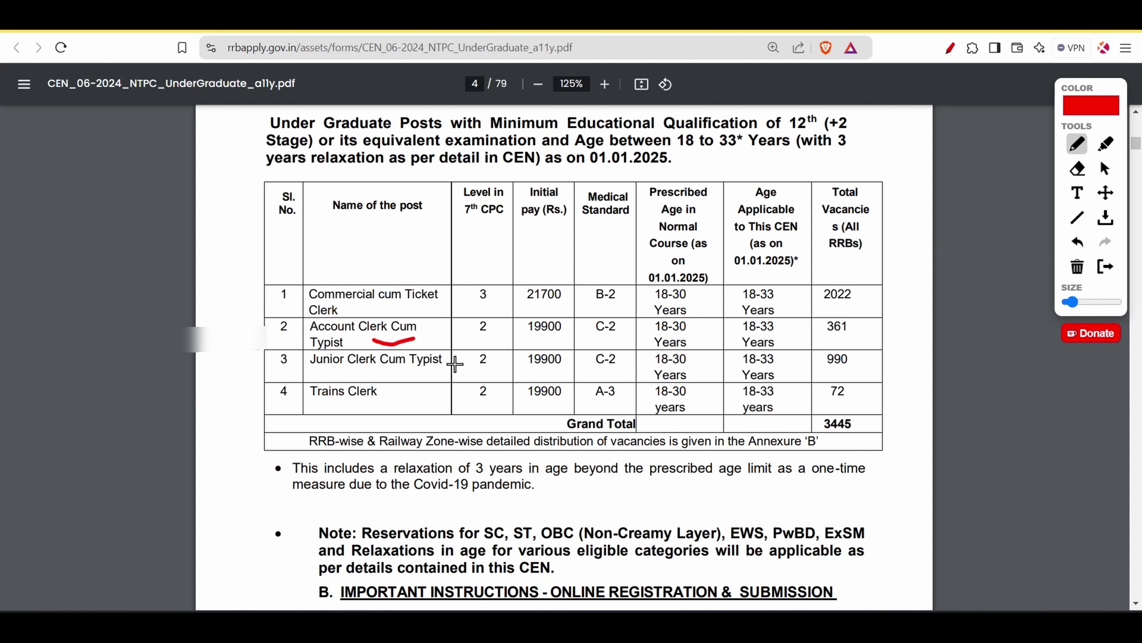
pyautogui.moveTo(227, 339); pyautogui.dragTo(266, 323)
pyautogui.moveTo(241, 372); pyautogui.dragTo(277, 358)
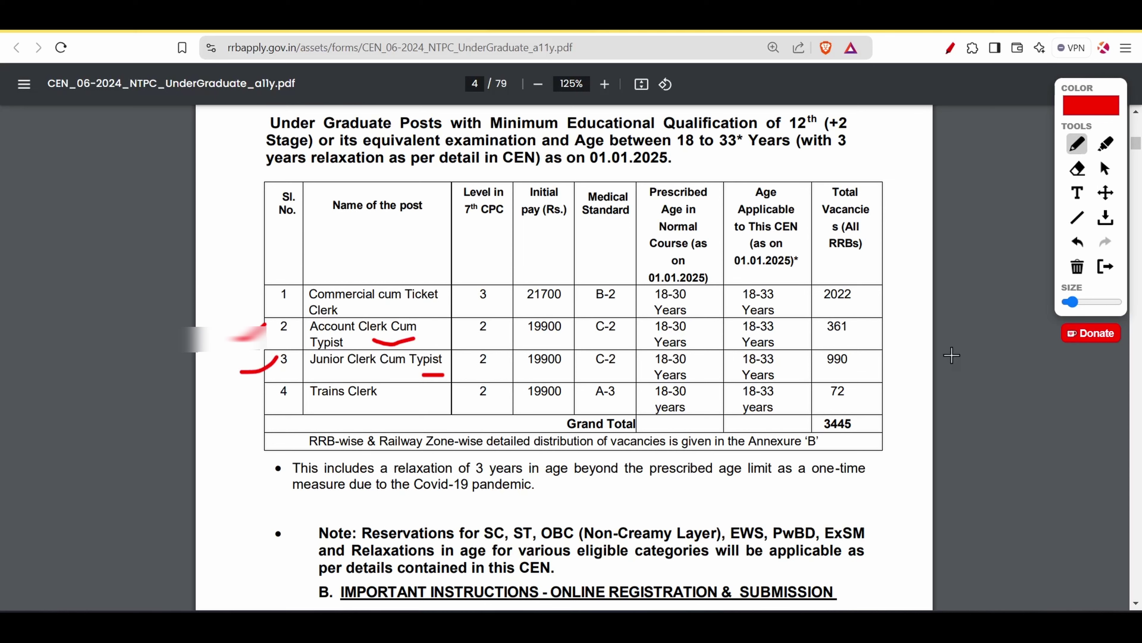
# - Mark the typist posts' vacancies in red, tick posts 1 and 4, and bracket the typist pair and all four posts
pyautogui.moveTo(846, 335); pyautogui.dragTo(866, 330)
pyautogui.moveTo(272, 320)
pyautogui.mouseDown()
pyautogui.moveTo(238, 344)
pyautogui.moveTo(266, 378)
pyautogui.mouseUp()
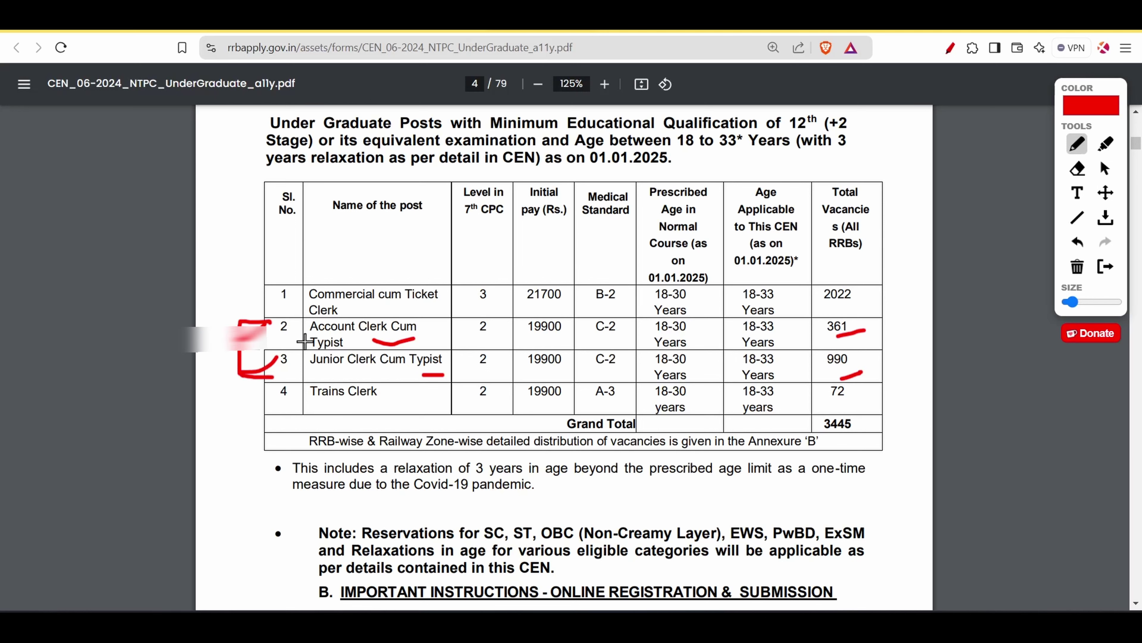
pyautogui.moveTo(262, 296); pyautogui.dragTo(303, 288)
pyautogui.moveTo(268, 402); pyautogui.dragTo(290, 404)
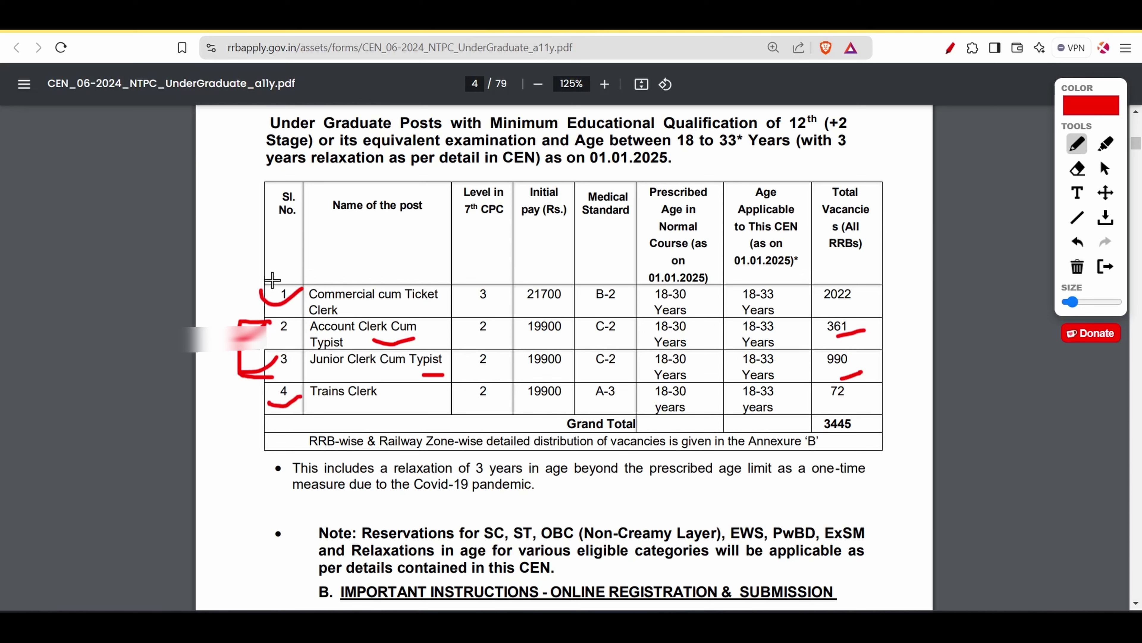
pyautogui.moveTo(275, 273)
pyautogui.mouseDown()
pyautogui.moveTo(243, 273)
pyautogui.moveTo(248, 389)
pyautogui.moveTo(280, 417)
pyautogui.mouseUp()
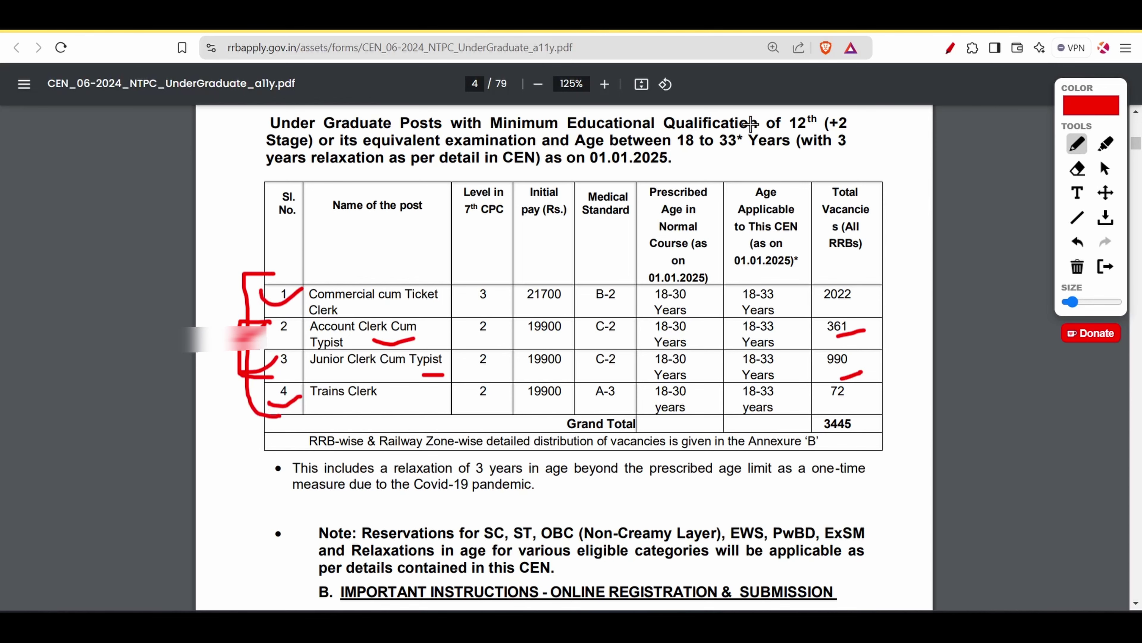
# - Switch back to the application form and answer Yes to typing proficiency in English / Hindi for the 12th qualification
pyautogui.click(420, 25)
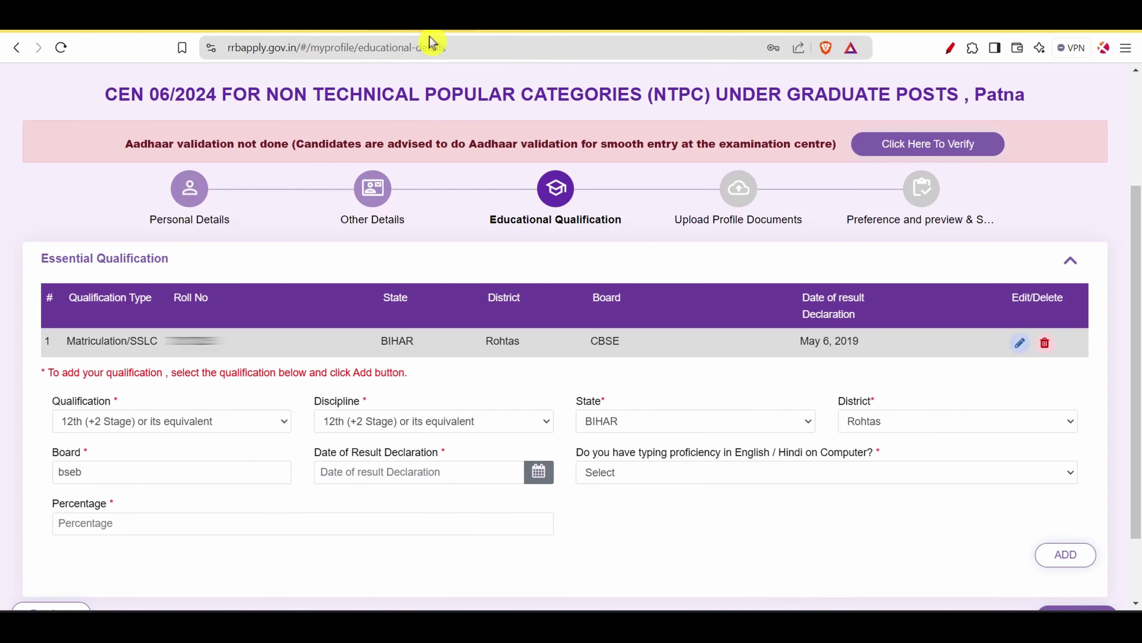
pyautogui.click(759, 471)
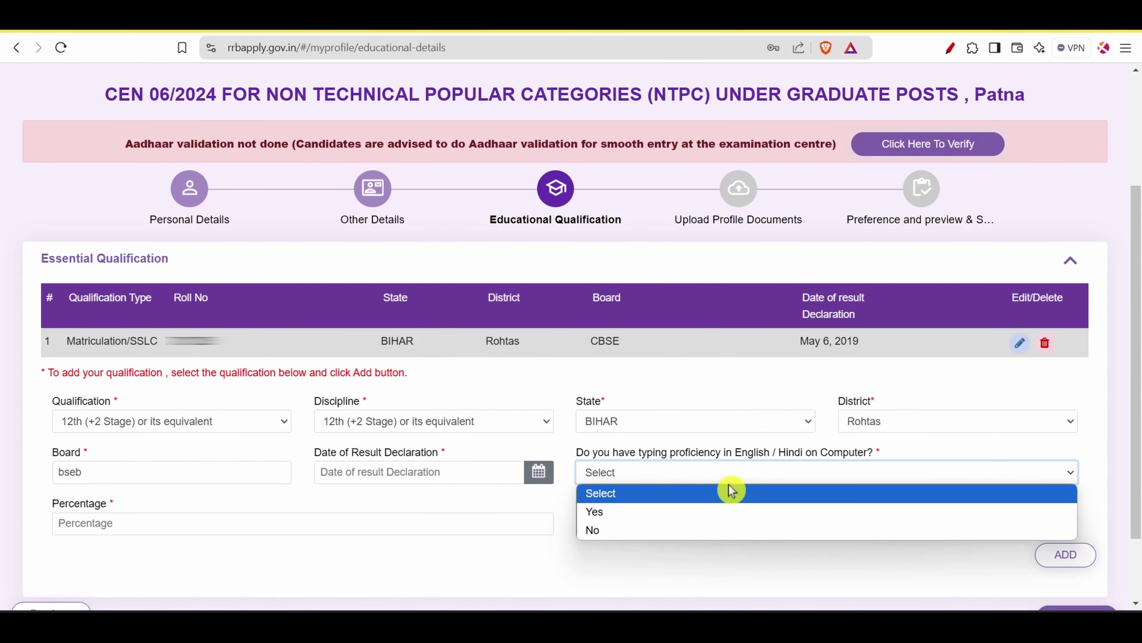
pyautogui.click(706, 512)
# - Try No for typing proficiency, agree to the information notice, and set the answer back to Yes
pyautogui.click(721, 478)
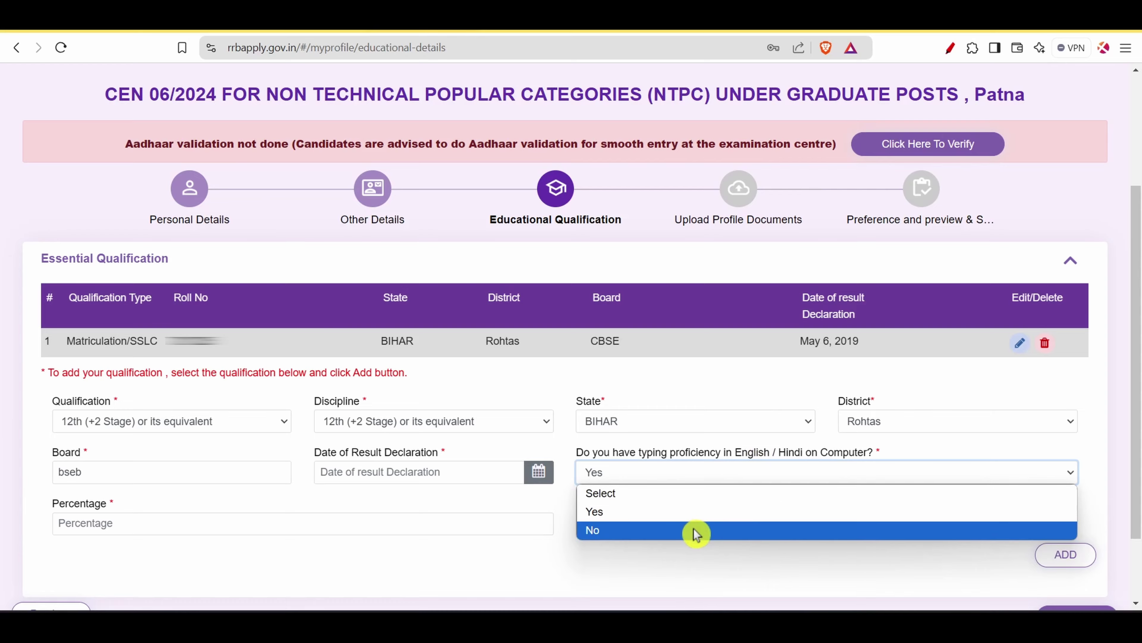
pyautogui.click(695, 531)
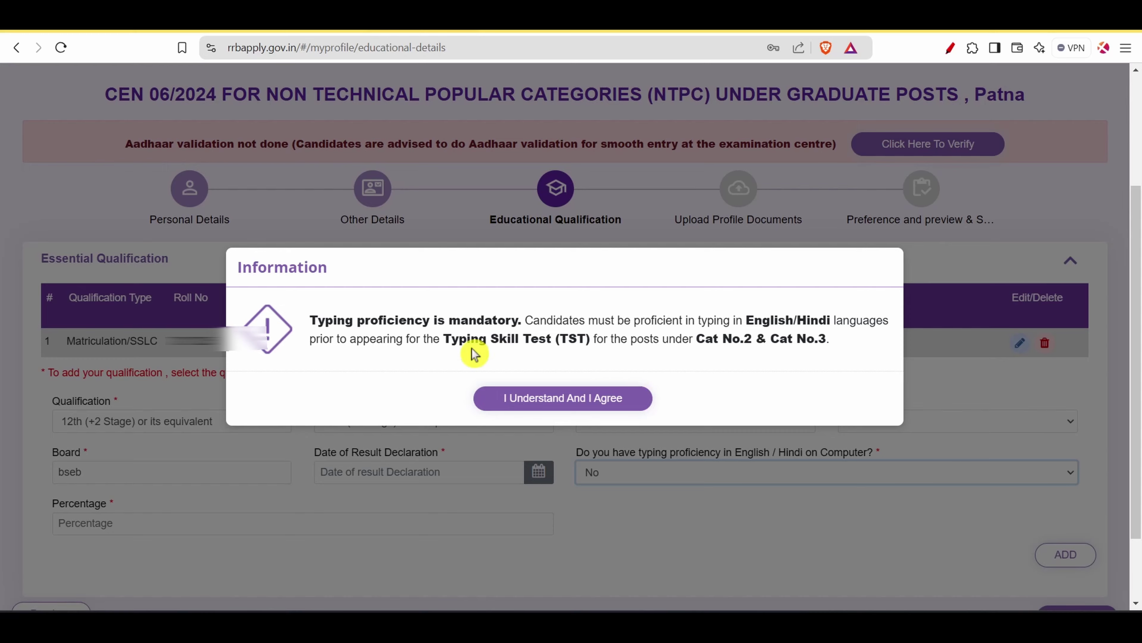
pyautogui.click(548, 400)
pyautogui.click(732, 474)
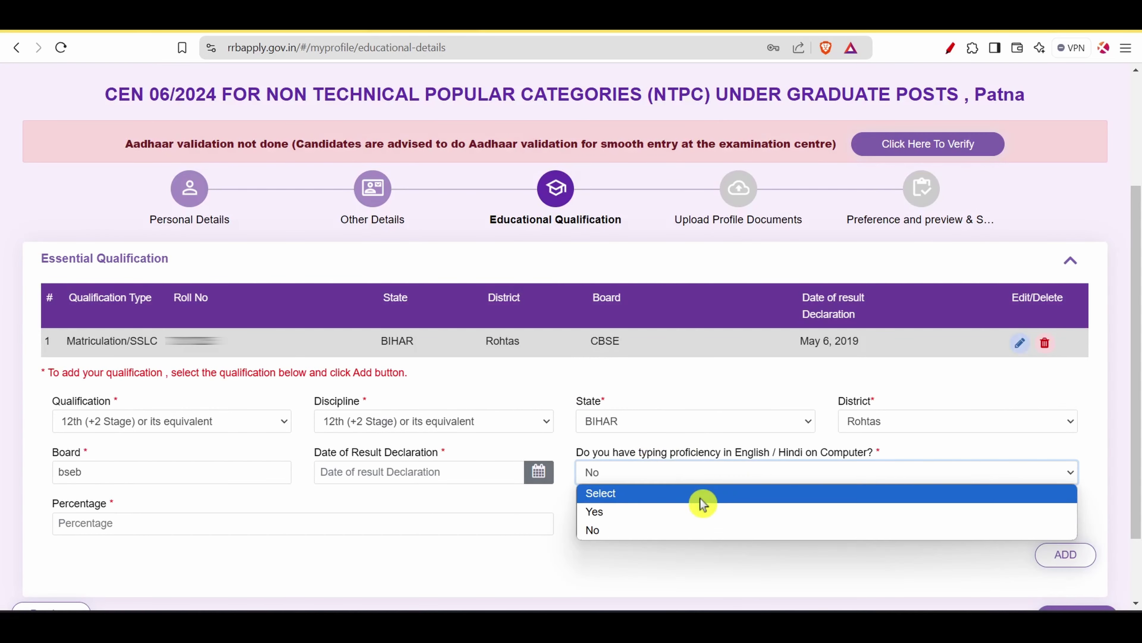
pyautogui.click(679, 513)
pyautogui.click(276, 524)
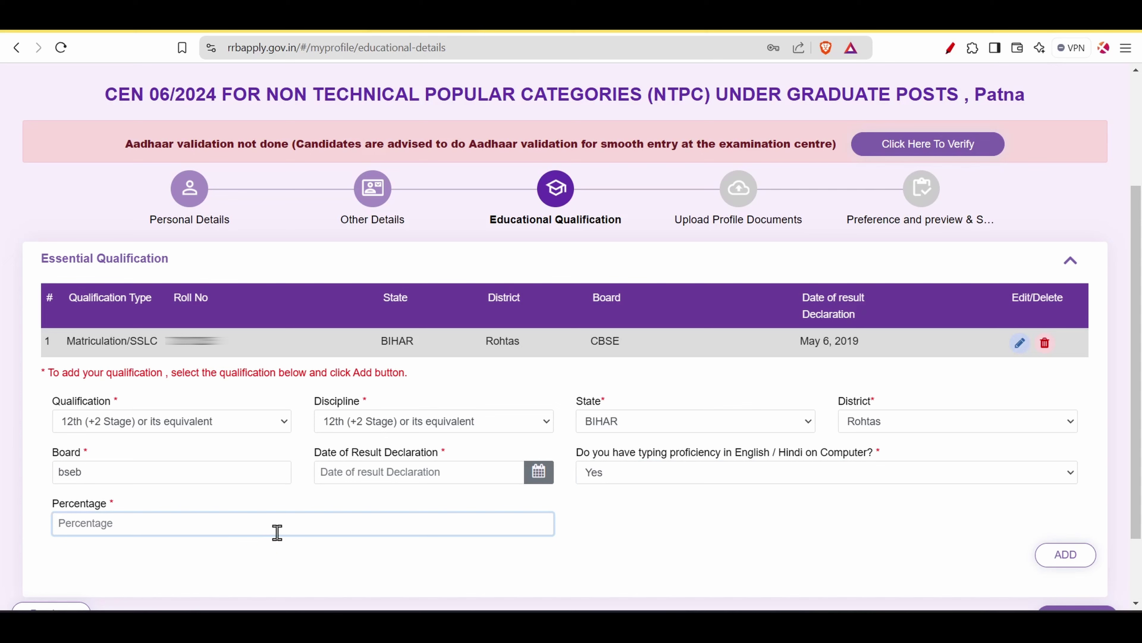
pyautogui.click(392, 564)
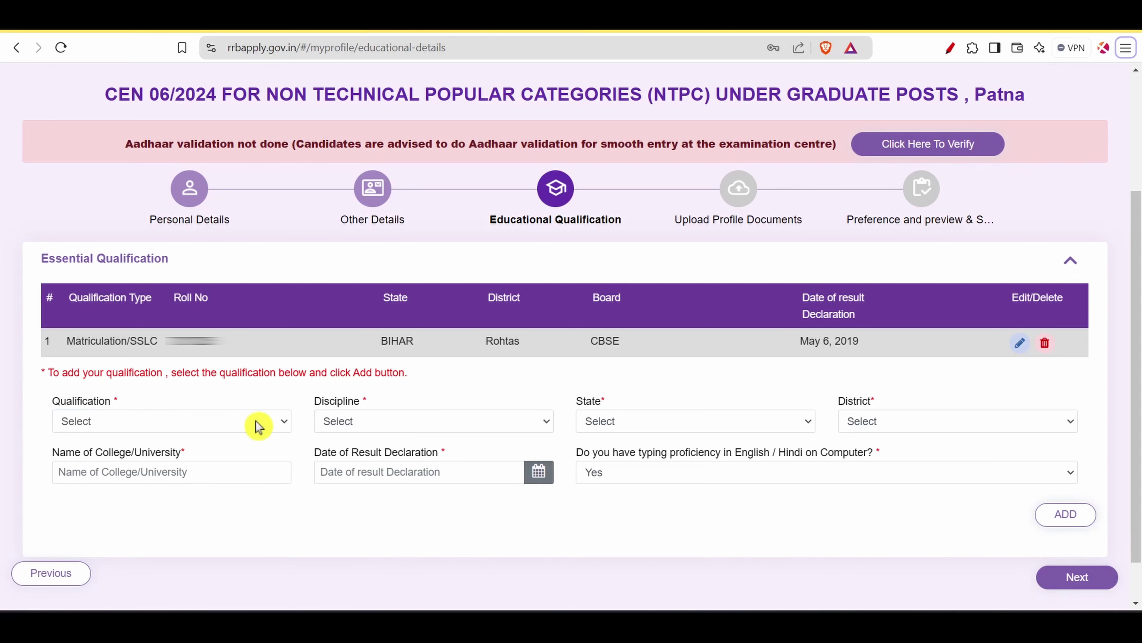
# - Start a new qualification entry with Bachelor degree as both qualification and discipline
pyautogui.click(146, 425)
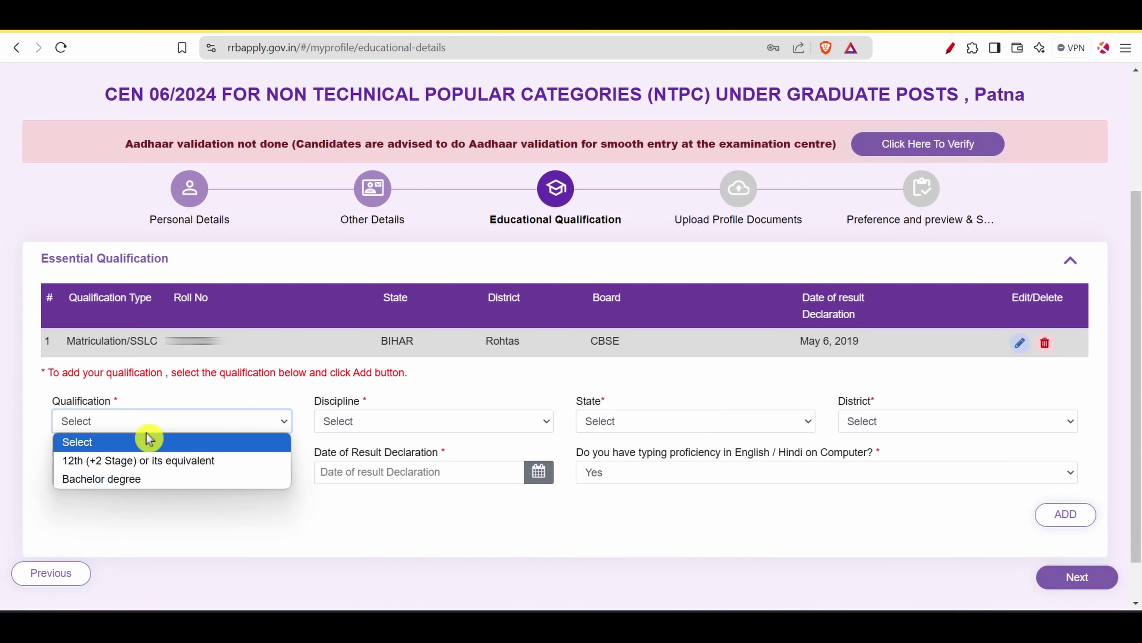
pyautogui.click(143, 481)
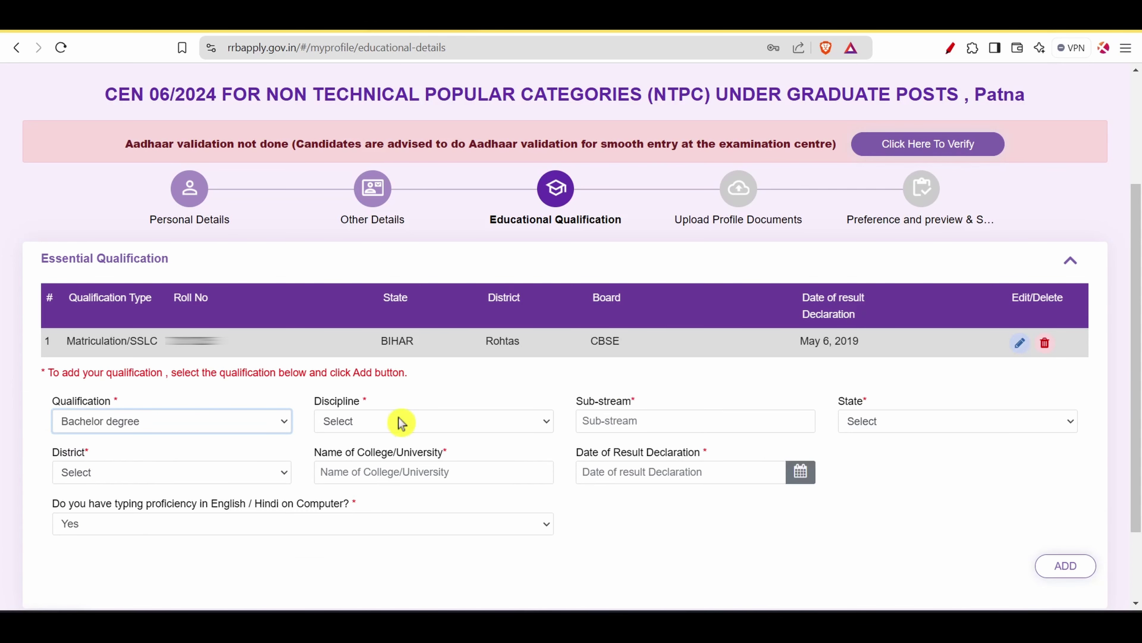
pyautogui.click(416, 427)
pyautogui.click(407, 463)
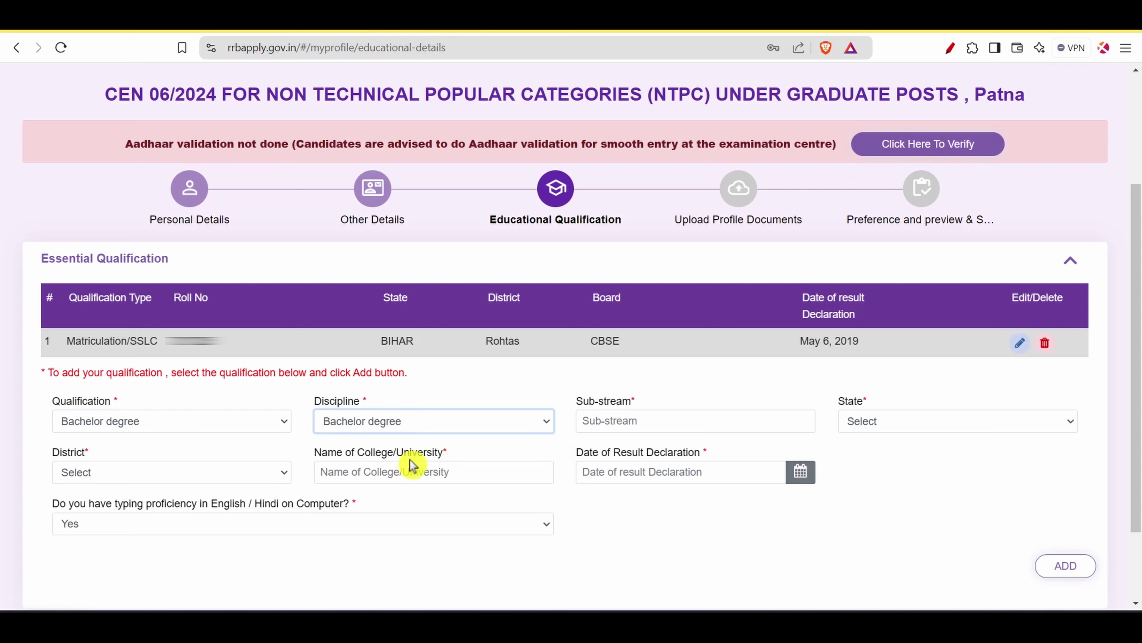
pyautogui.click(662, 423)
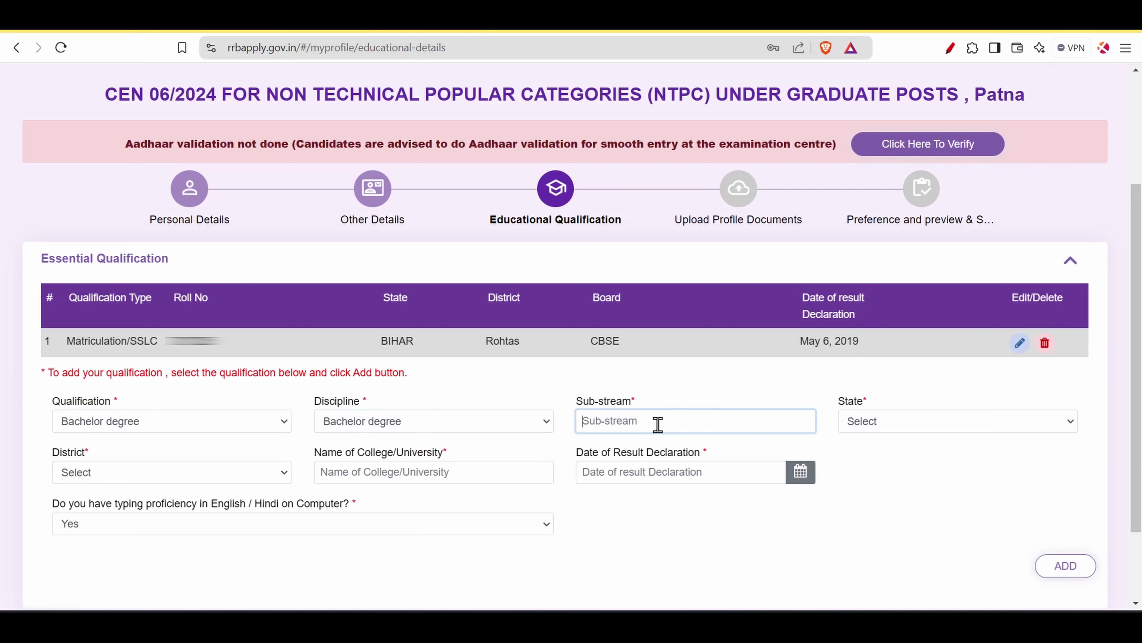
# - Set the bachelor degree's state to BIHAR and its district to Rohtas
pyautogui.click(943, 425)
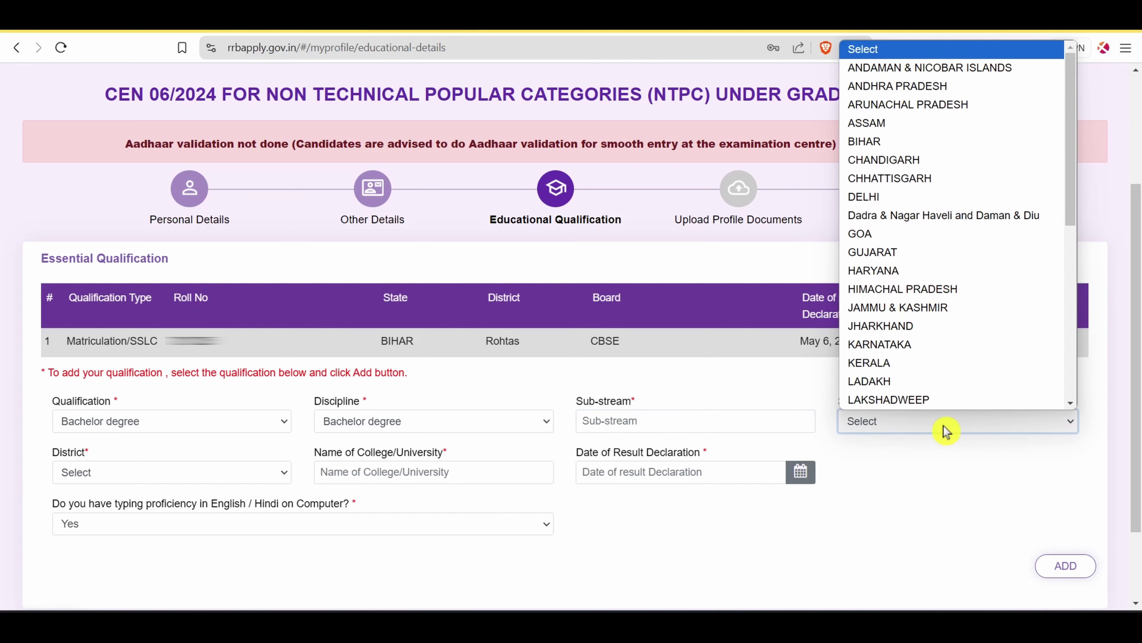
pyautogui.scroll(-1, 857, 266)
pyautogui.click(868, 104)
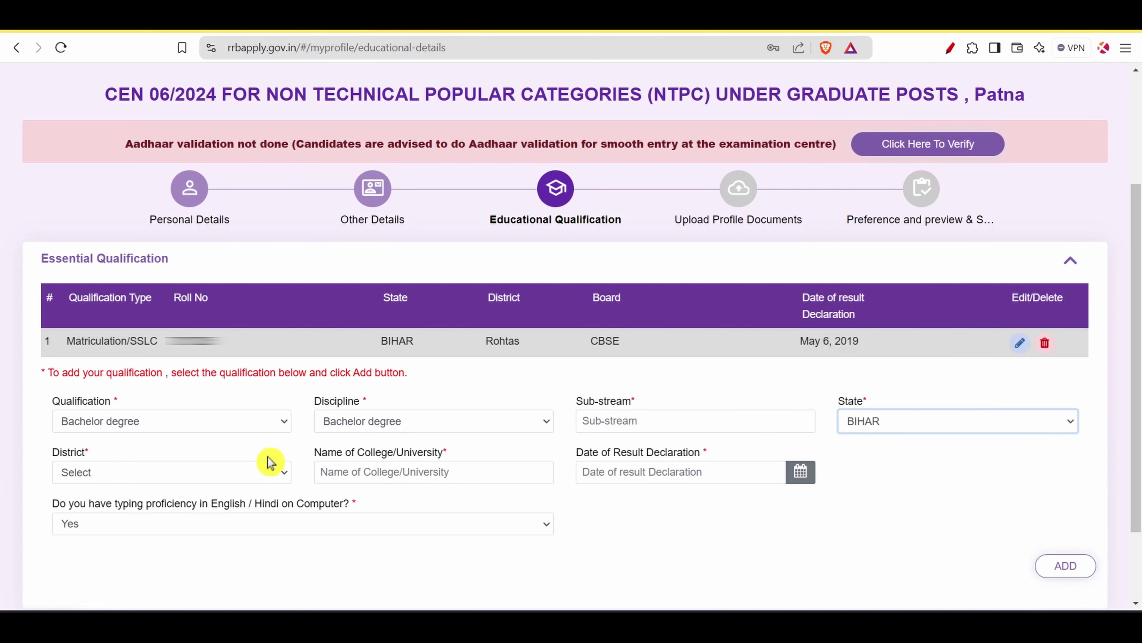
pyautogui.click(247, 478)
pyautogui.press('r')
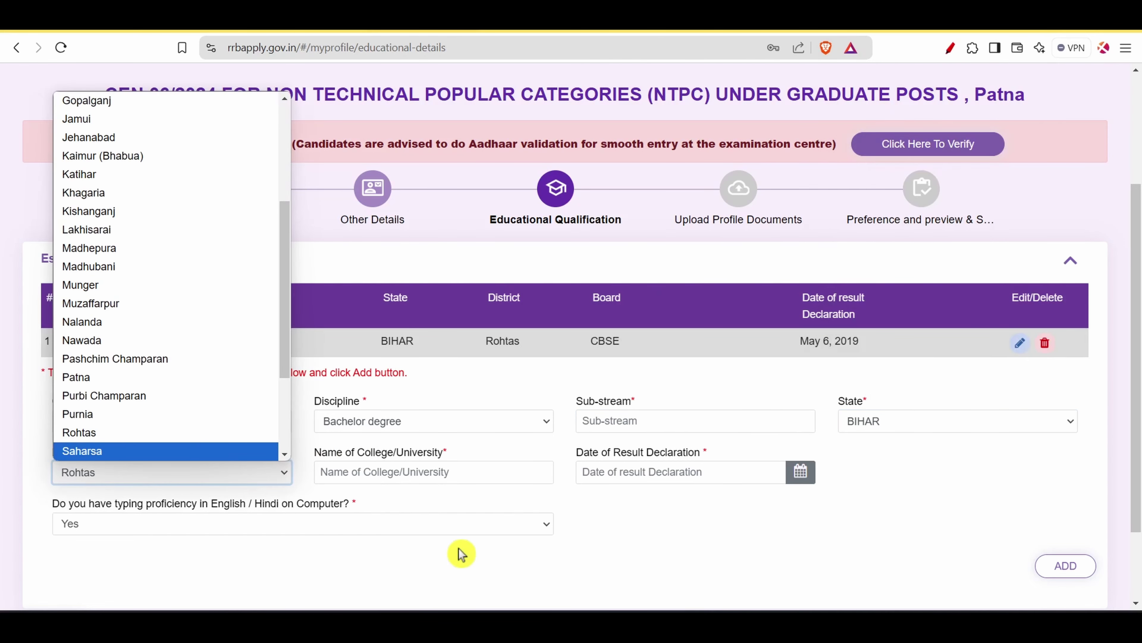
pyautogui.click(461, 554)
# - Choose Yes for typing proficiency in the bachelor degree entry and submit the entry for adding
pyautogui.click(440, 479)
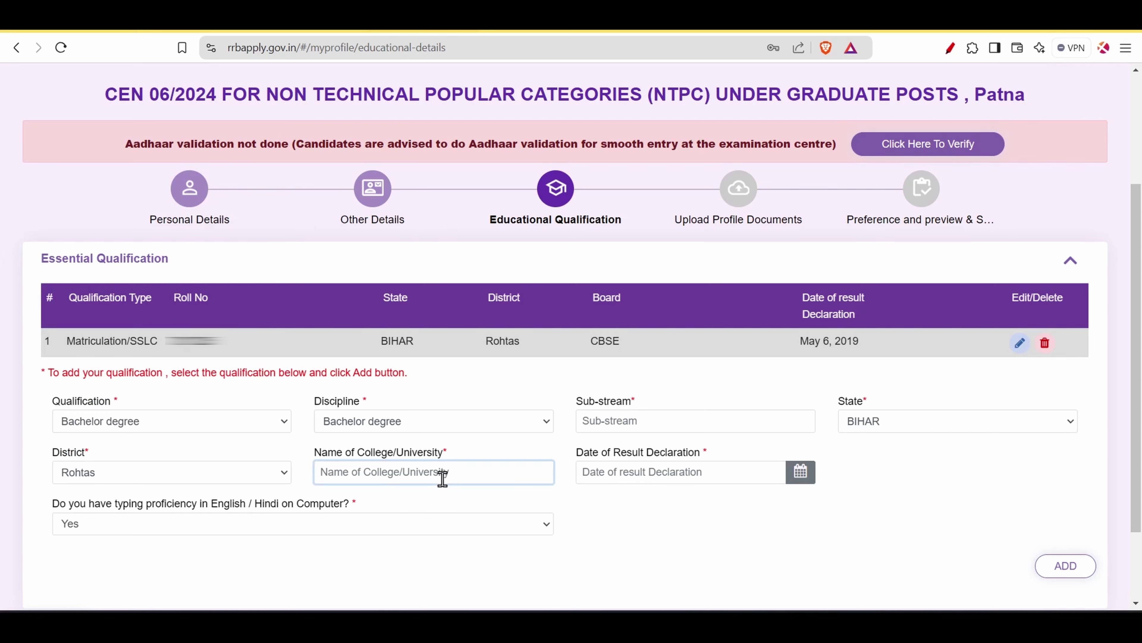
pyautogui.click(798, 482)
pyautogui.click(743, 522)
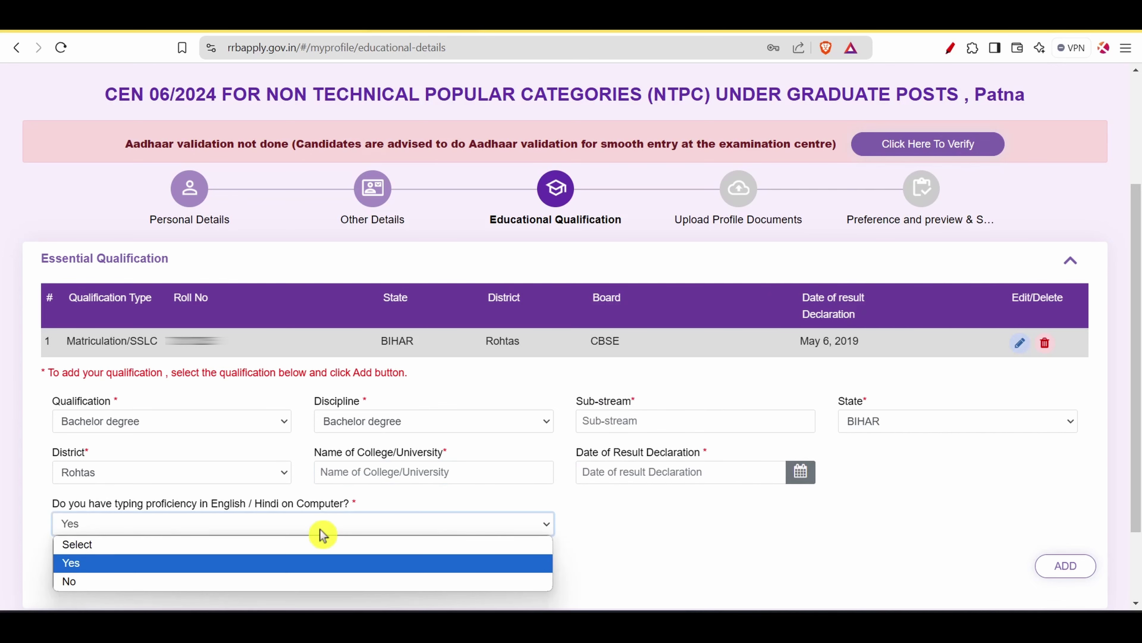
pyautogui.click(323, 532)
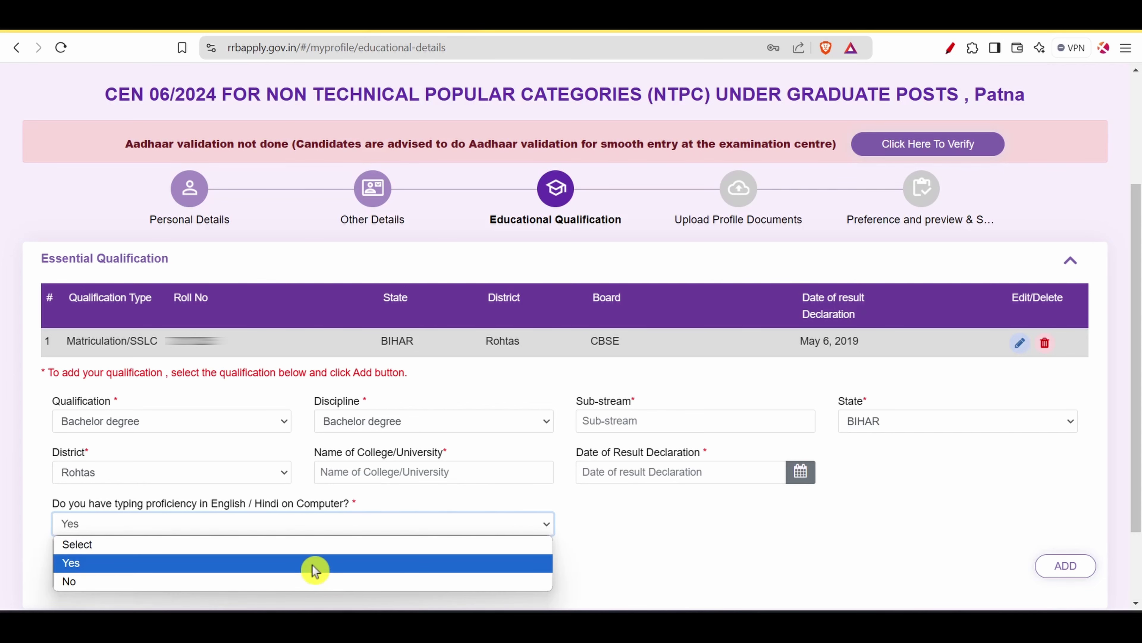
pyautogui.click(295, 569)
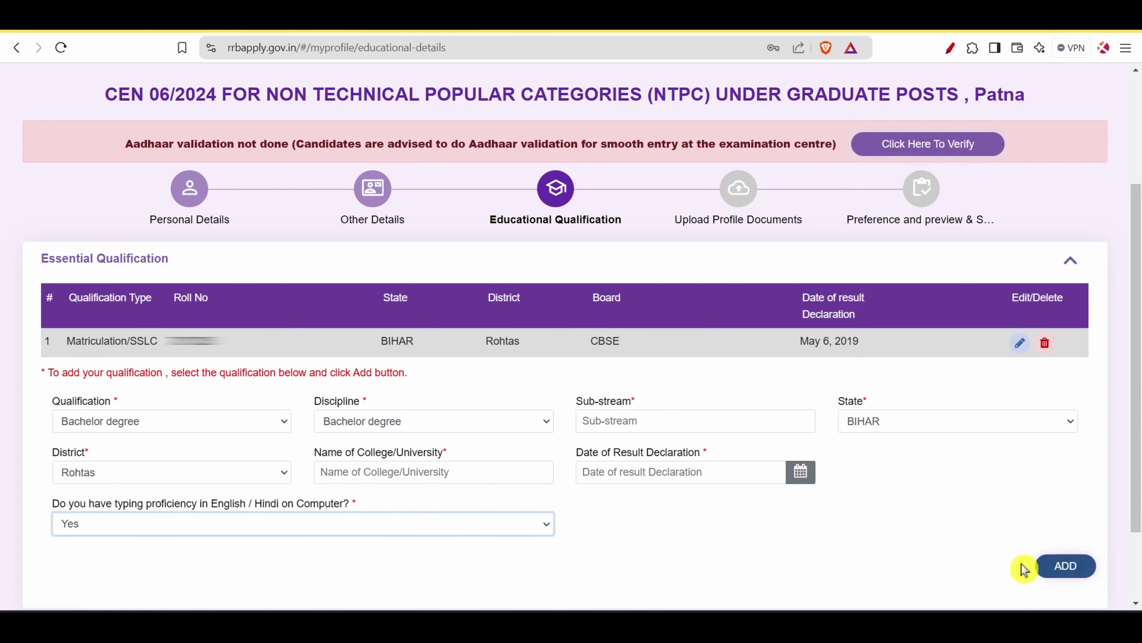
pyautogui.click(1047, 565)
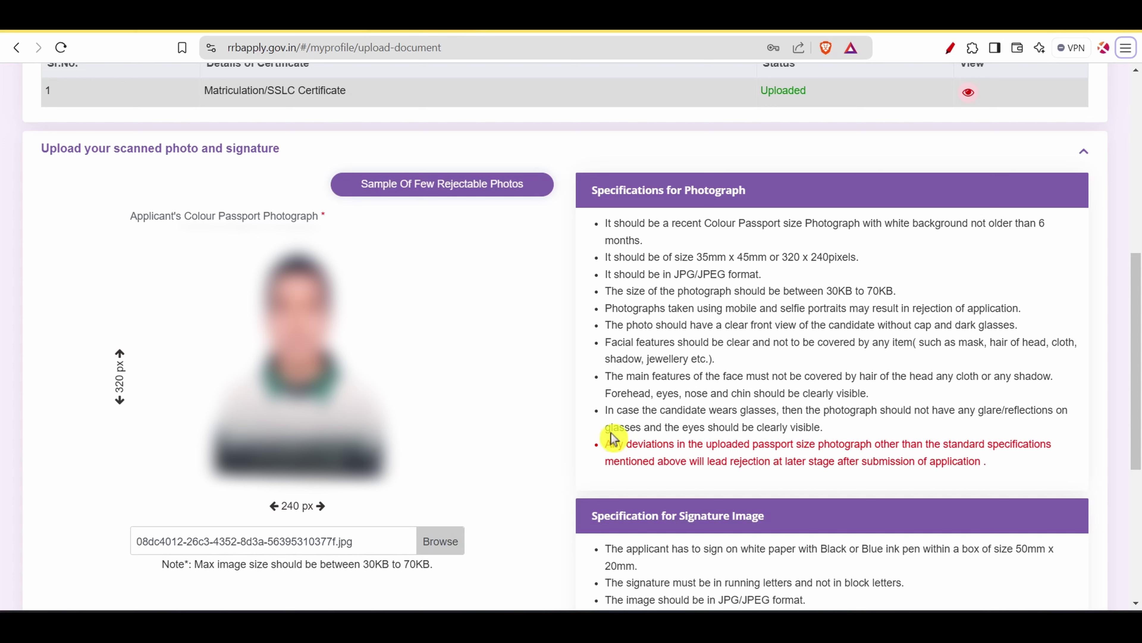
# - Examine the photograph specifications for file size, image format, background colour and maximum age of the photo
pyautogui.moveTo(832, 292); pyautogui.dragTo(911, 295)
pyautogui.click(906, 297)
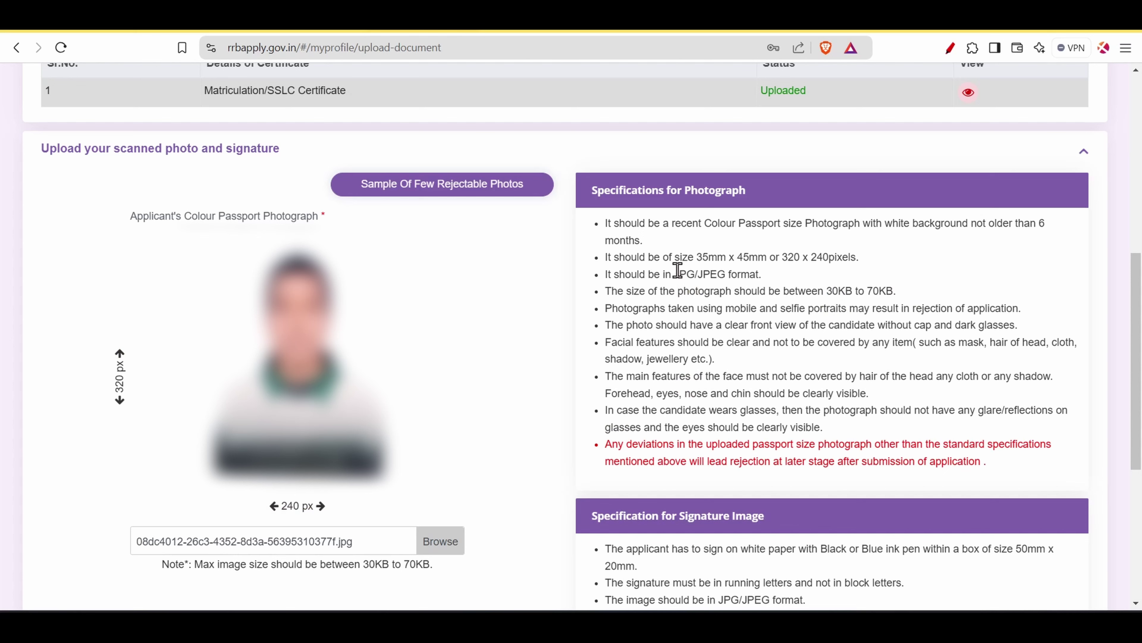
pyautogui.moveTo(677, 270); pyautogui.dragTo(785, 276)
pyautogui.click(834, 282)
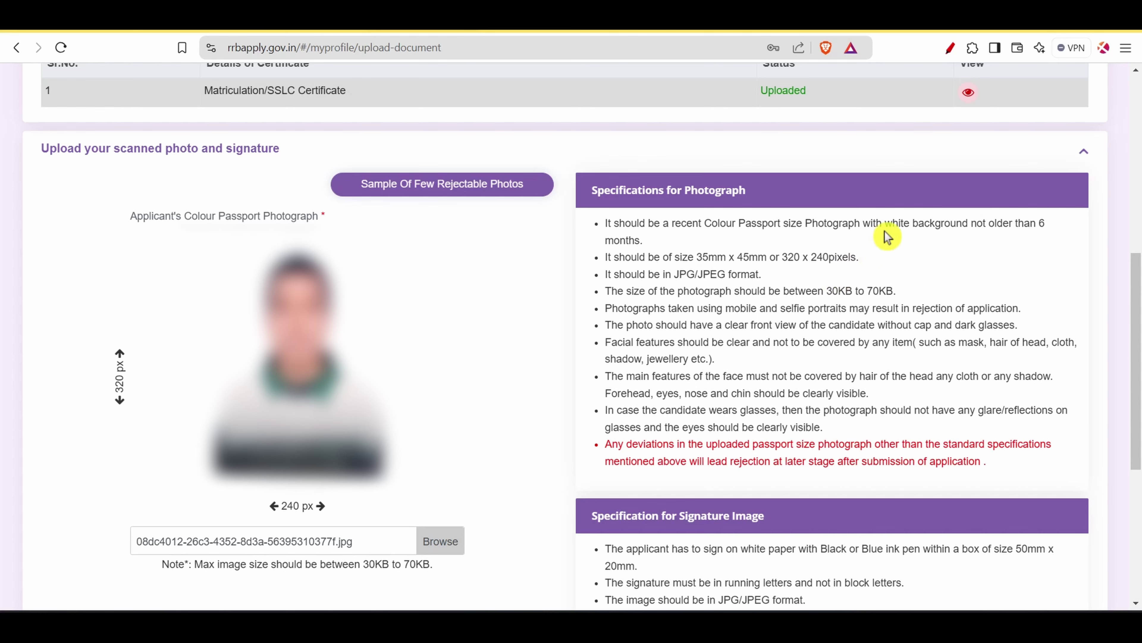
pyautogui.moveTo(885, 222); pyautogui.dragTo(681, 243)
pyautogui.click(943, 268)
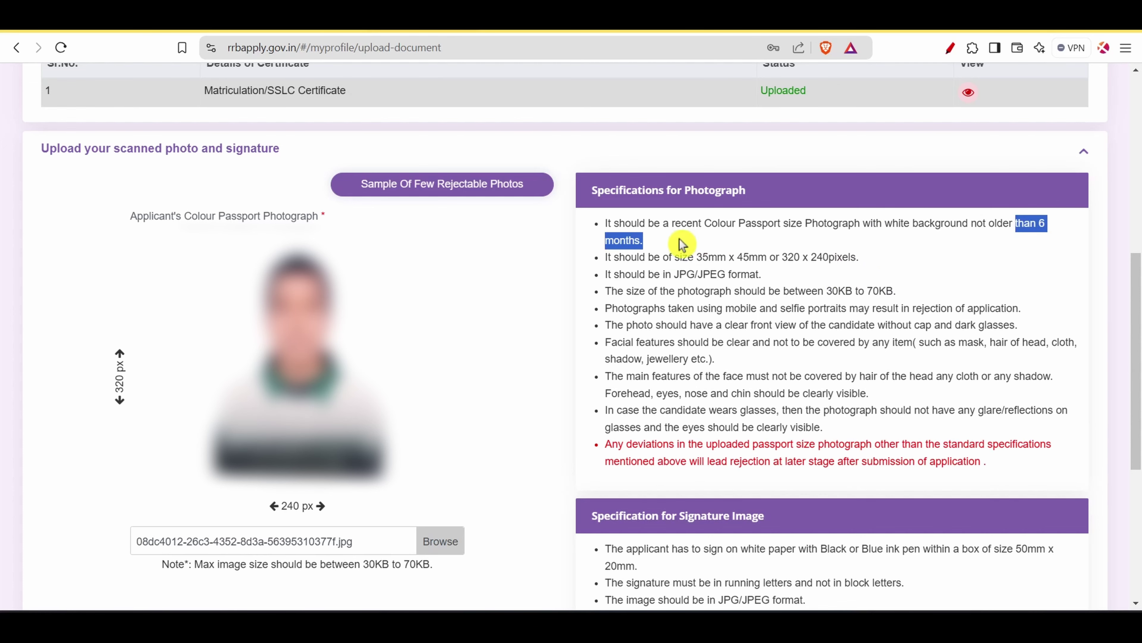
pyautogui.click(810, 293)
# - Examine the signature image specifications for format, dimensions, file size, ink colour and paper
pyautogui.scroll(-5, 811, 293)
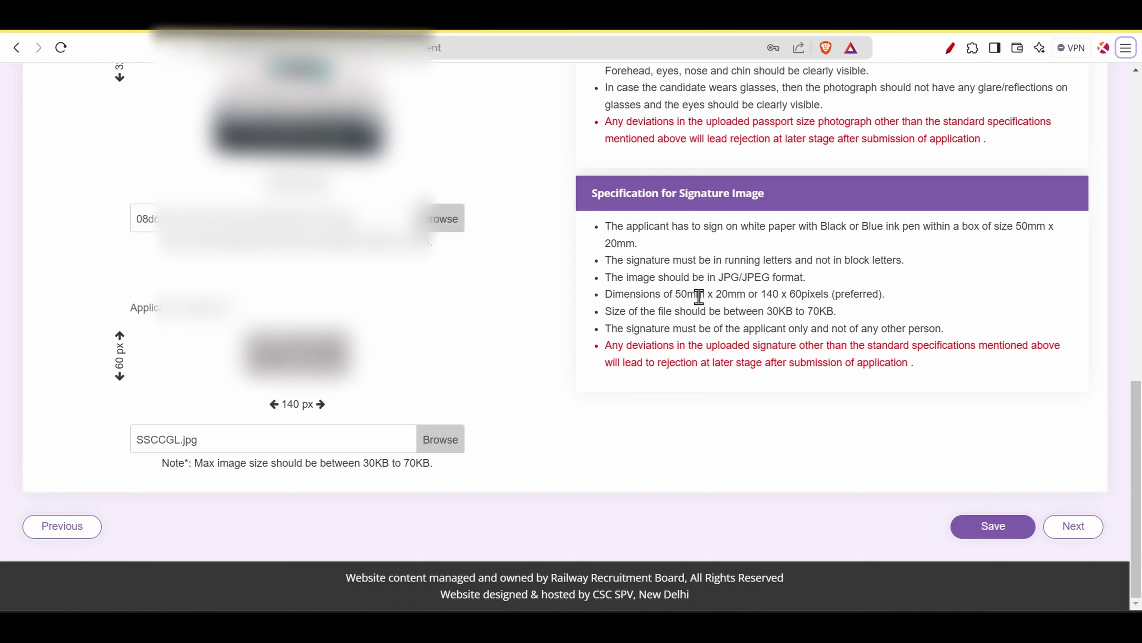
pyautogui.moveTo(723, 276)
pyautogui.mouseDown()
pyautogui.moveTo(795, 277)
pyautogui.moveTo(796, 312)
pyautogui.moveTo(833, 314)
pyautogui.mouseUp()
pyautogui.click(836, 279)
pyautogui.click(849, 324)
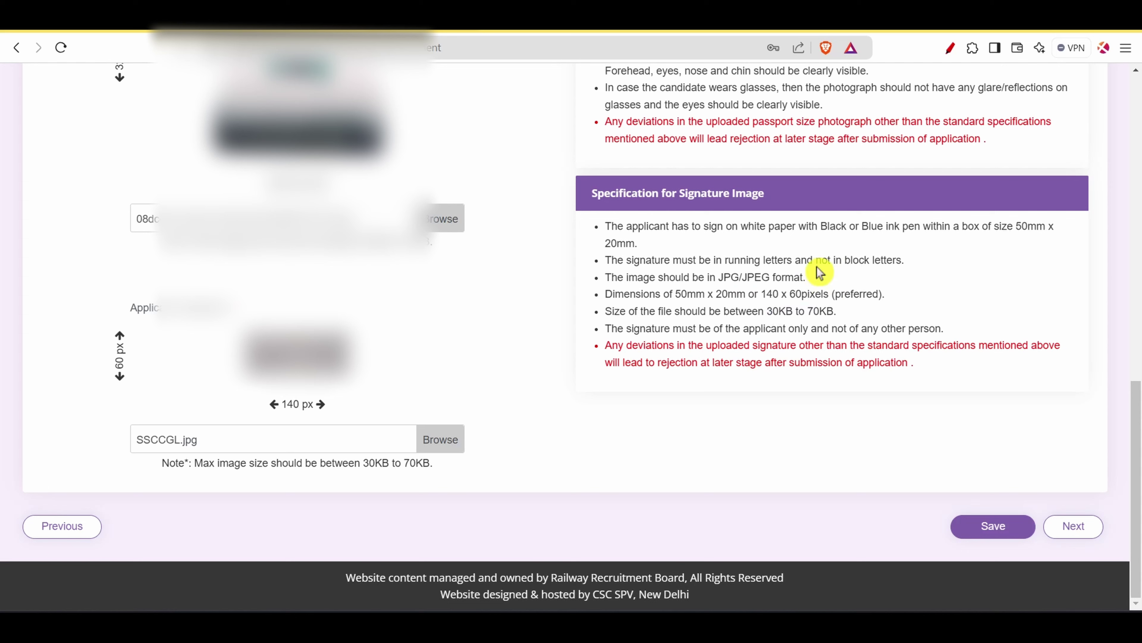
pyautogui.moveTo(829, 225); pyautogui.dragTo(900, 237)
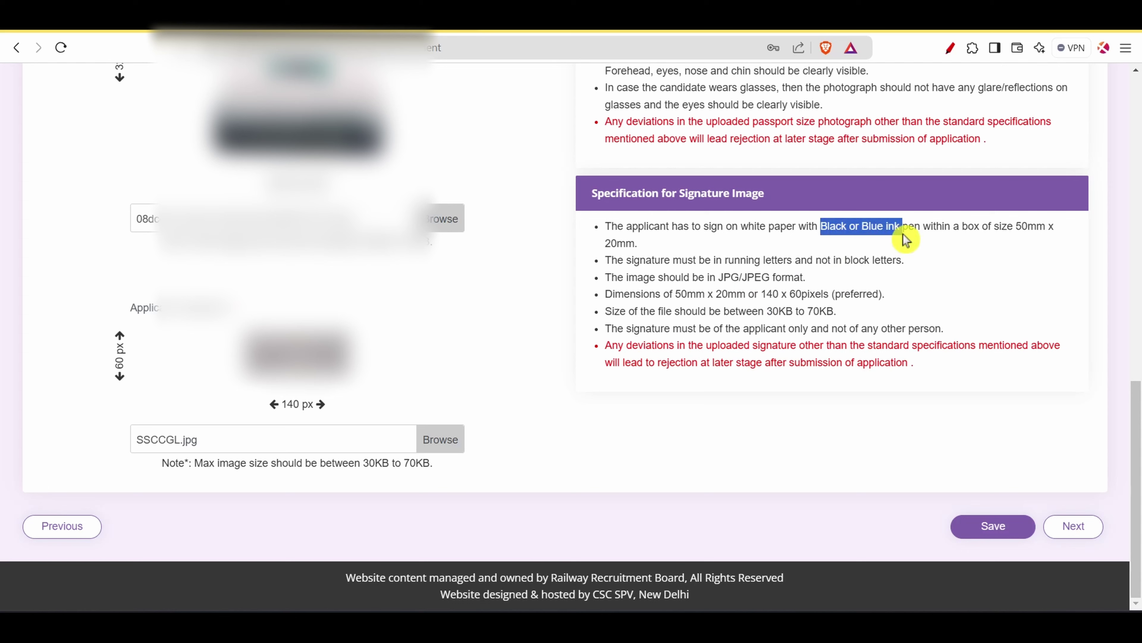
pyautogui.click(937, 265)
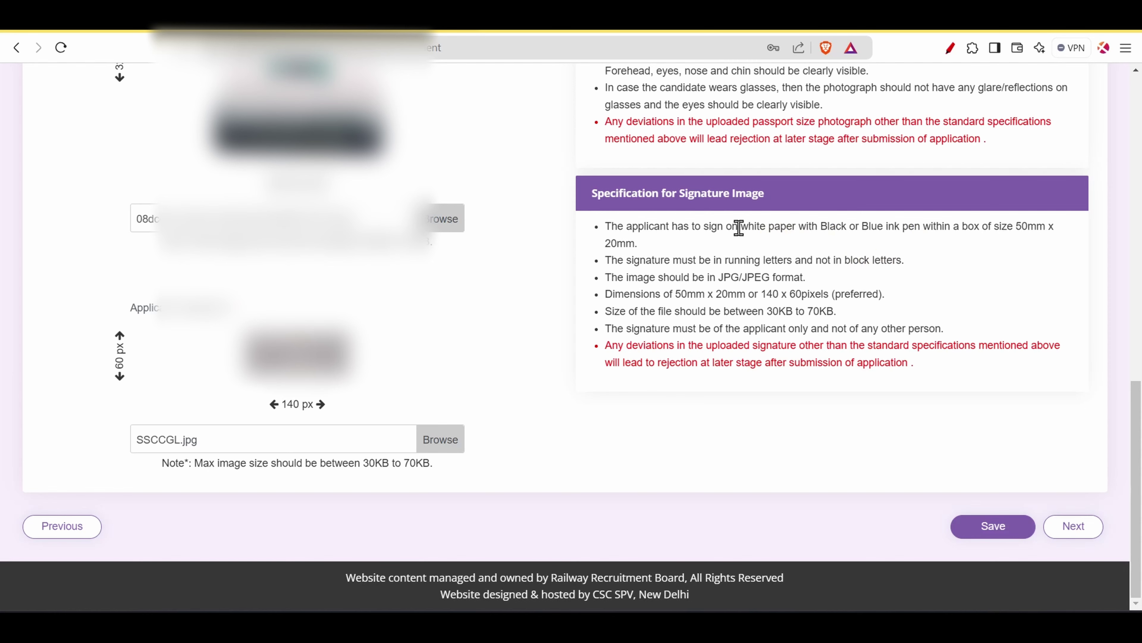
pyautogui.moveTo(739, 225); pyautogui.dragTo(814, 253)
pyautogui.click(819, 255)
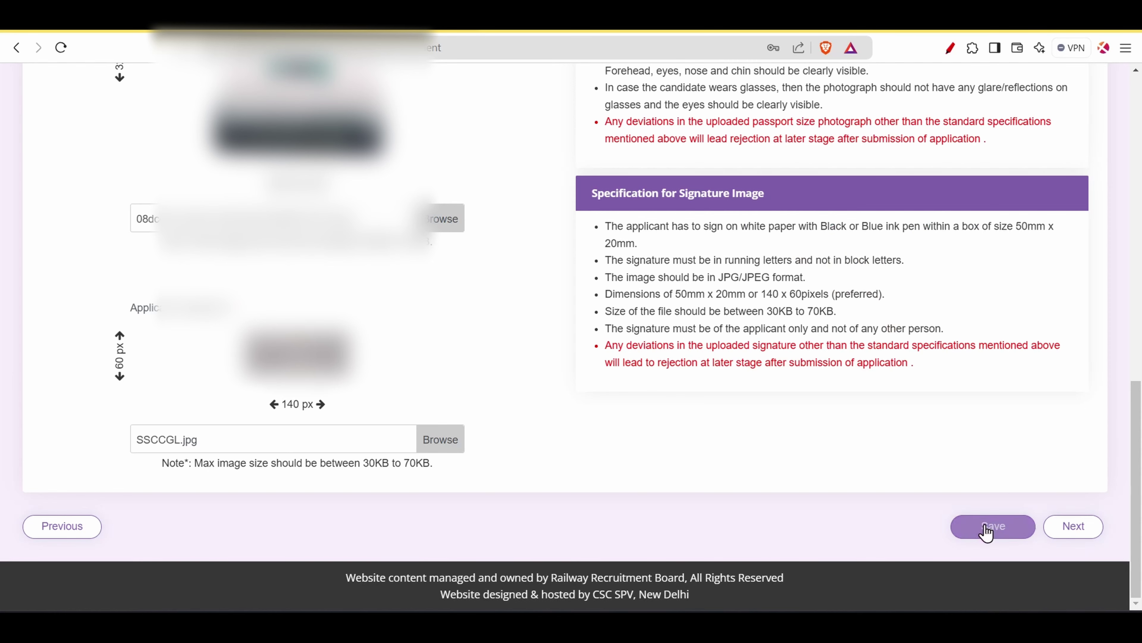
# - Proceed to the RRB Patna post preferences and add (Cat.1) ECR Commercial Cum Ticket Clerk to the order of preference
pyautogui.click(1071, 536)
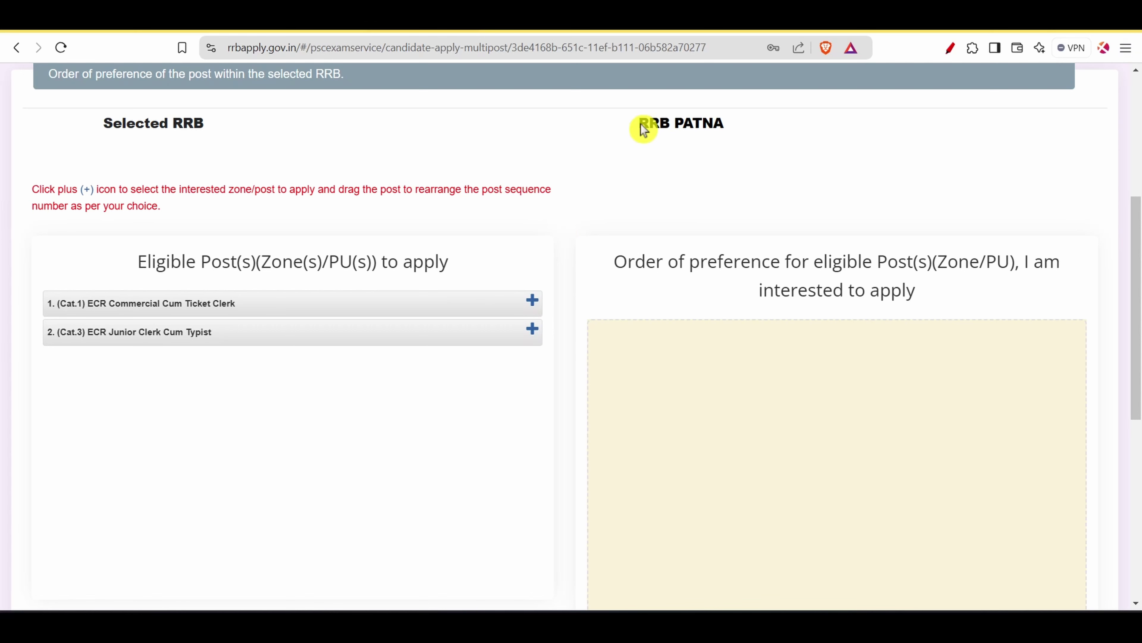
pyautogui.moveTo(643, 130); pyautogui.dragTo(716, 130)
pyautogui.click(717, 160)
pyautogui.click(533, 300)
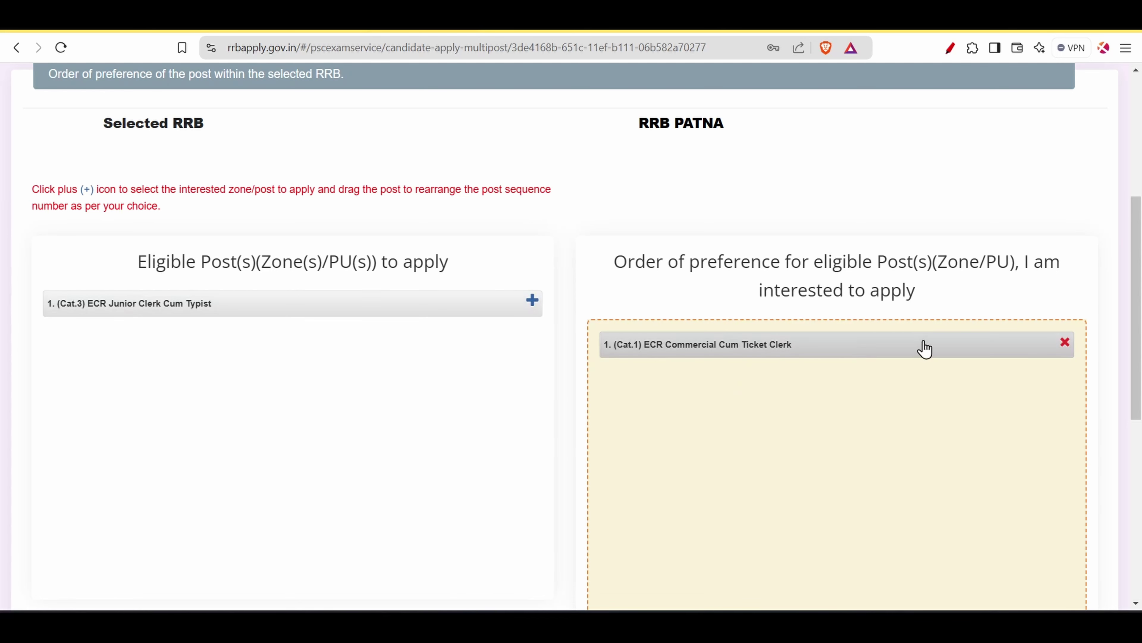